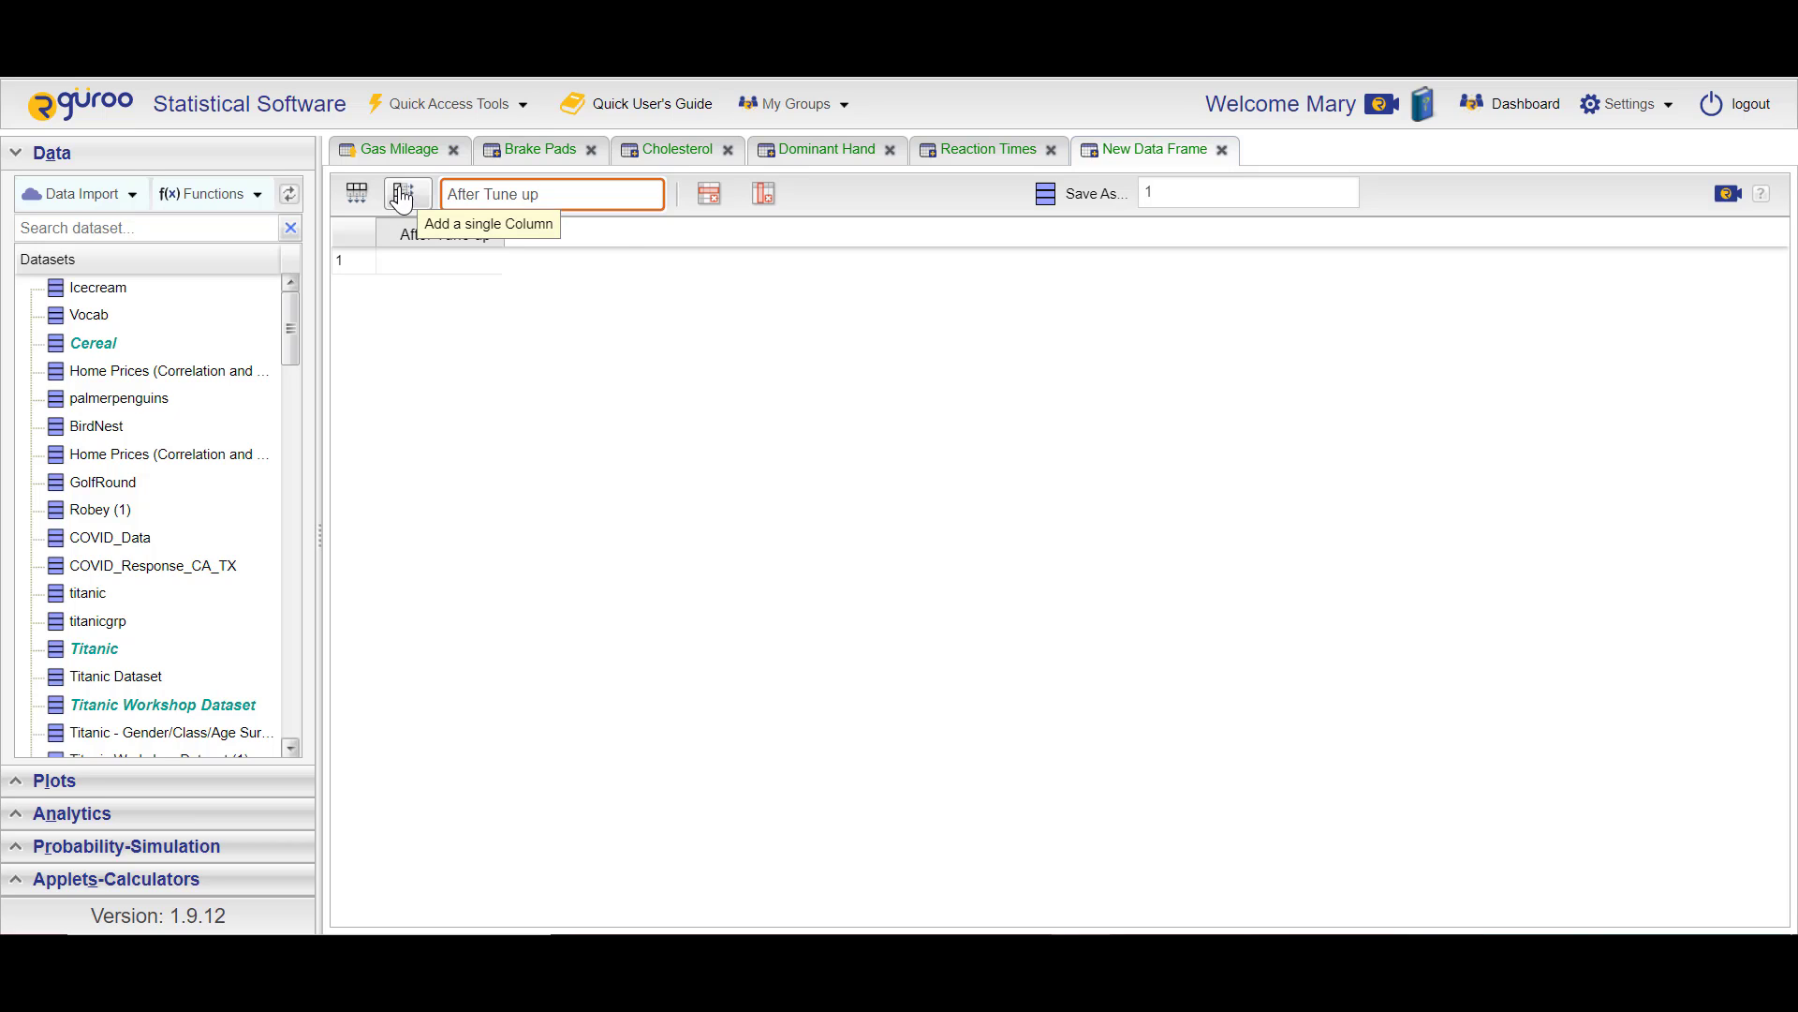
- Add a second column to the new data frame and name it "Before Tune up"
click(402, 198)
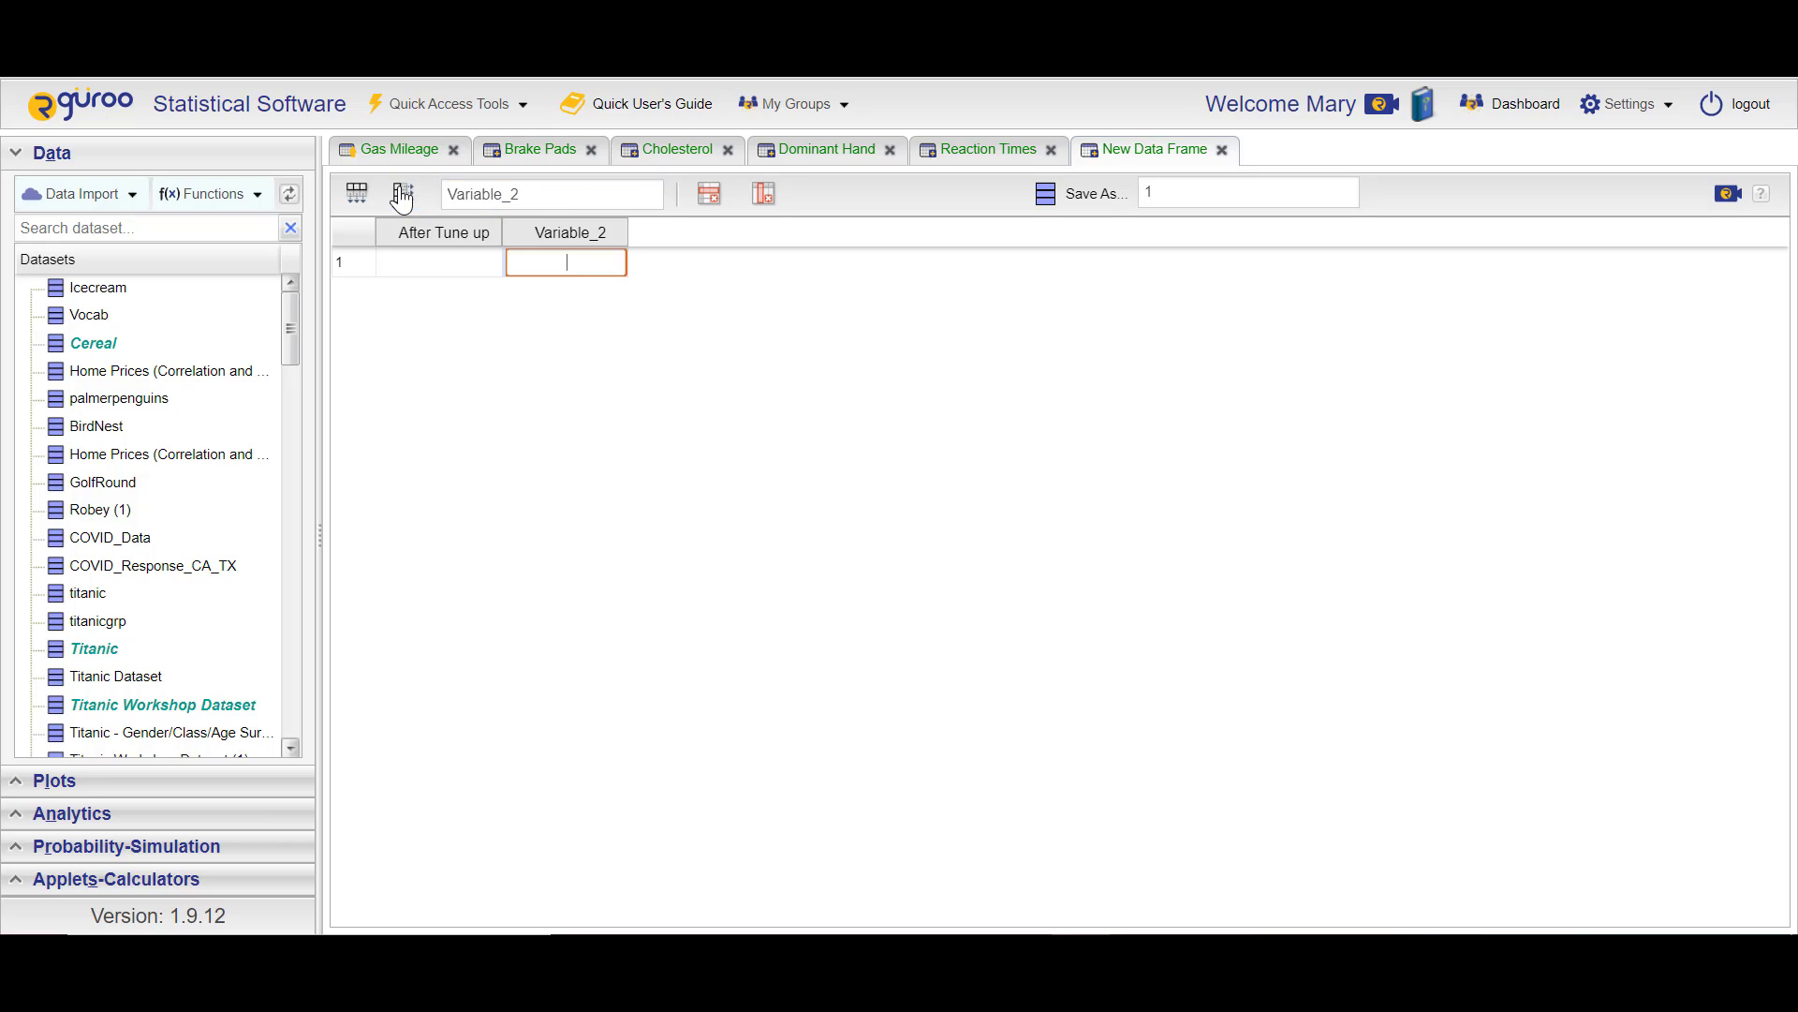
click(535, 184)
key(ctrl+a)
text(Be)
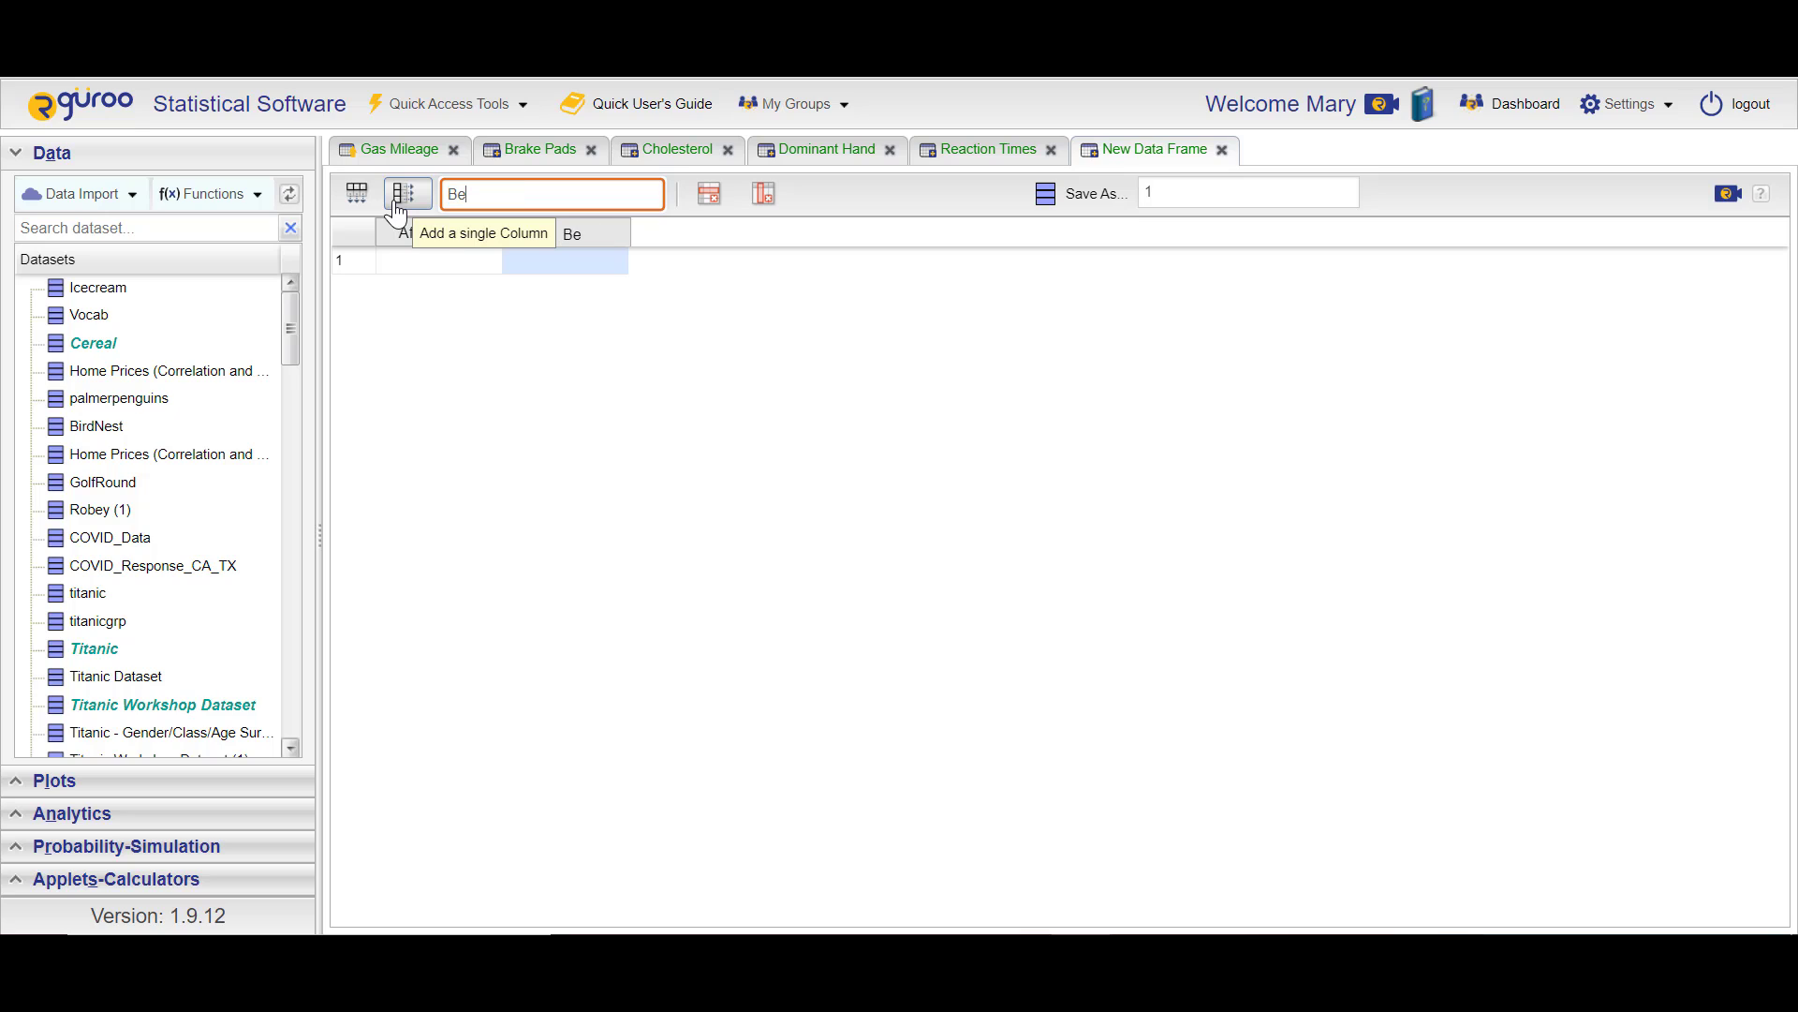
text(fore Tune up)
click(510, 333)
- Extend the data frame to eight rows, adding single rows and deleting the surplus one
click(356, 265)
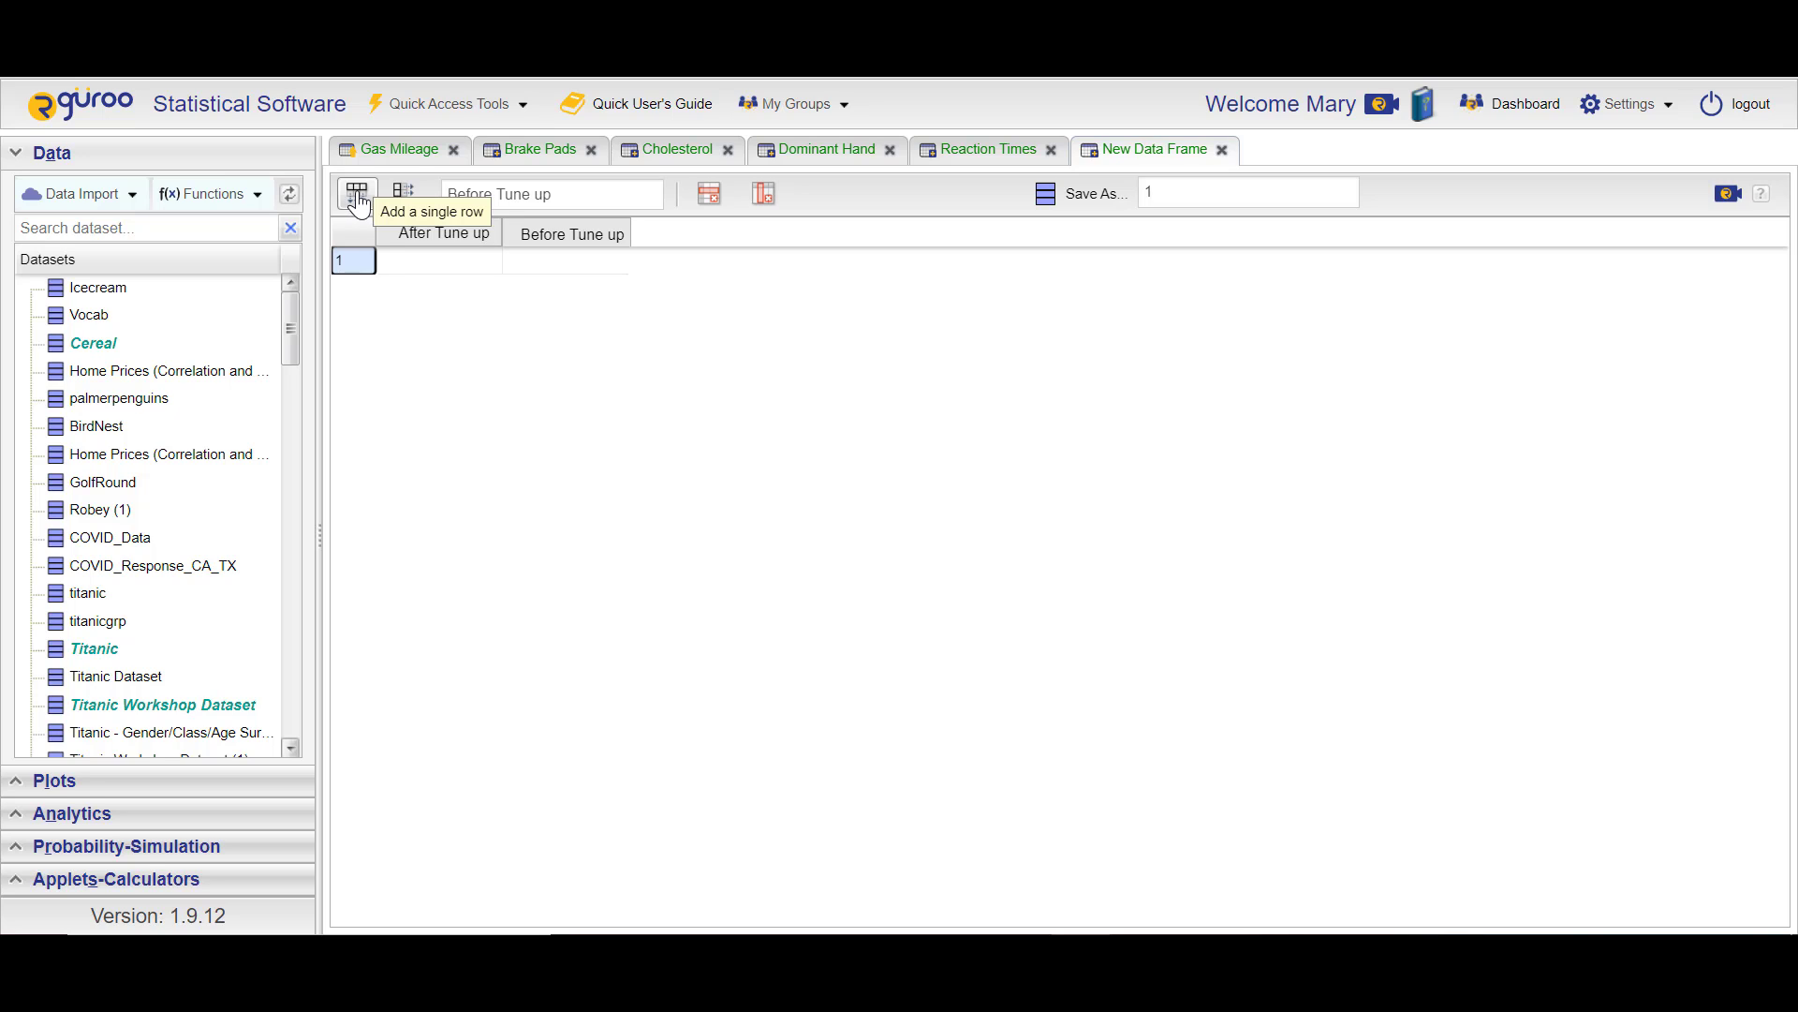
click(359, 201)
click(359, 201)
click(359, 200)
click(358, 200)
click(359, 200)
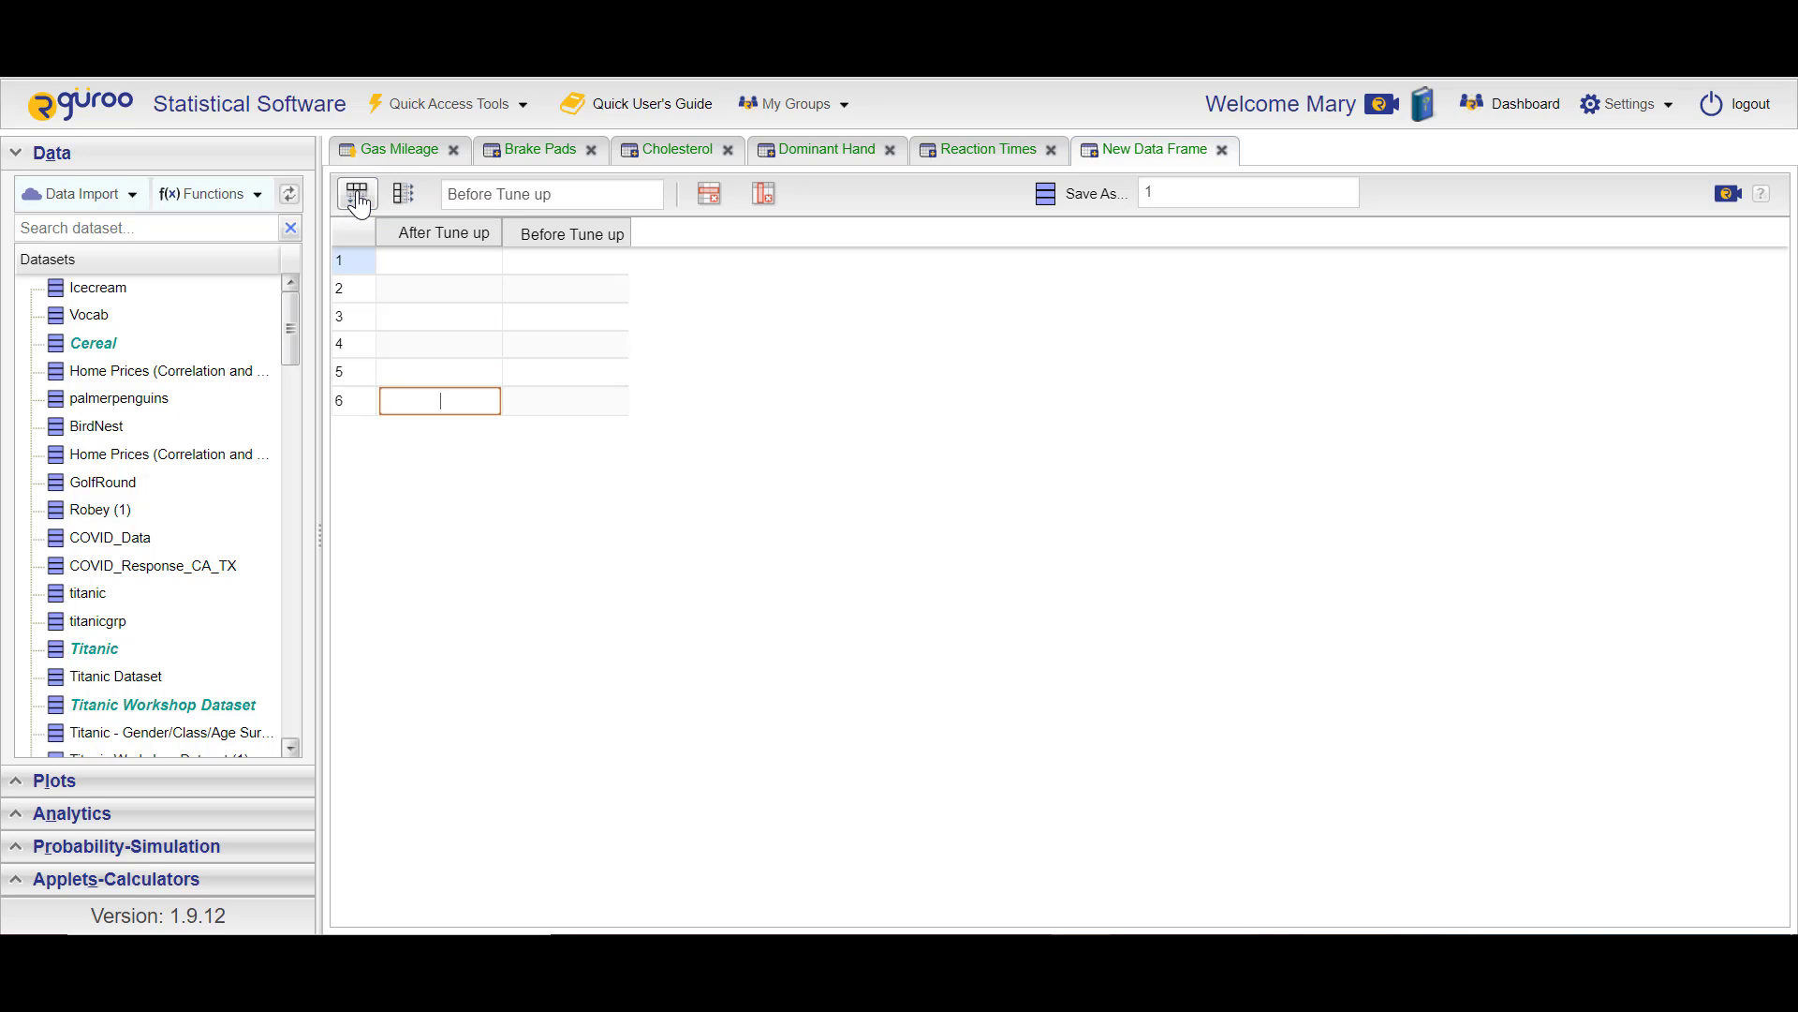
click(358, 201)
click(359, 201)
click(359, 200)
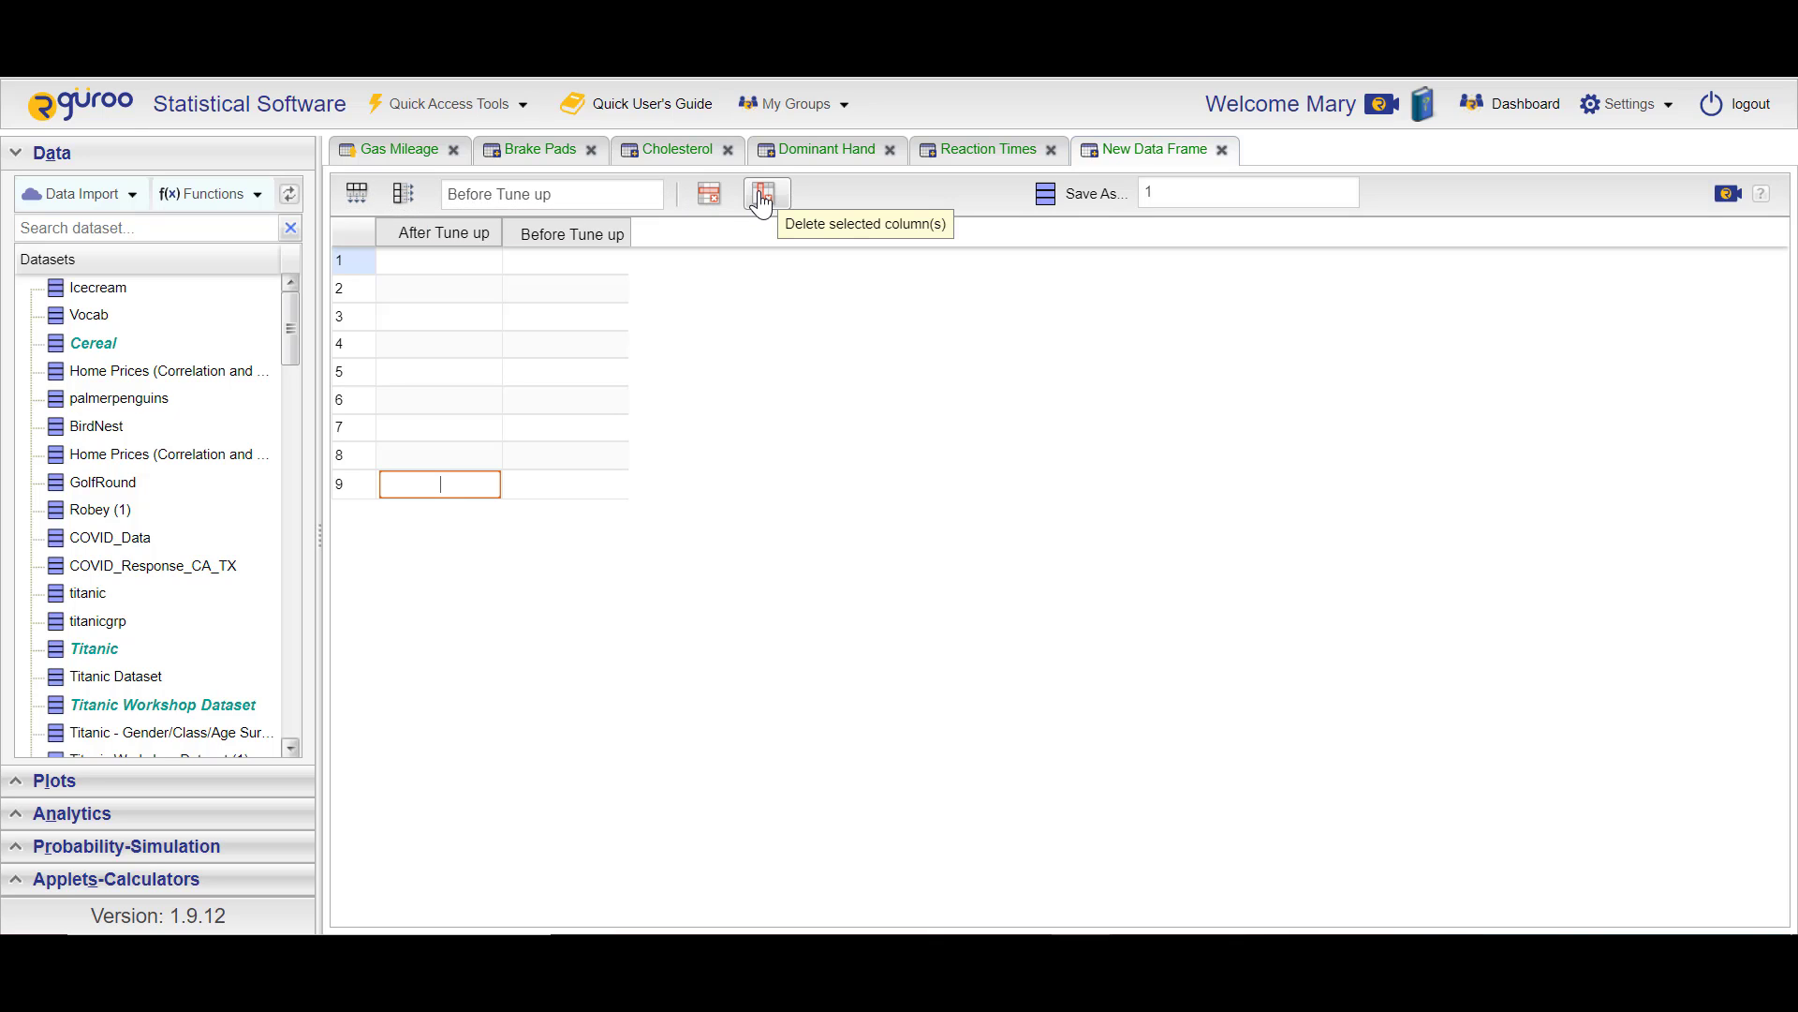
click(709, 197)
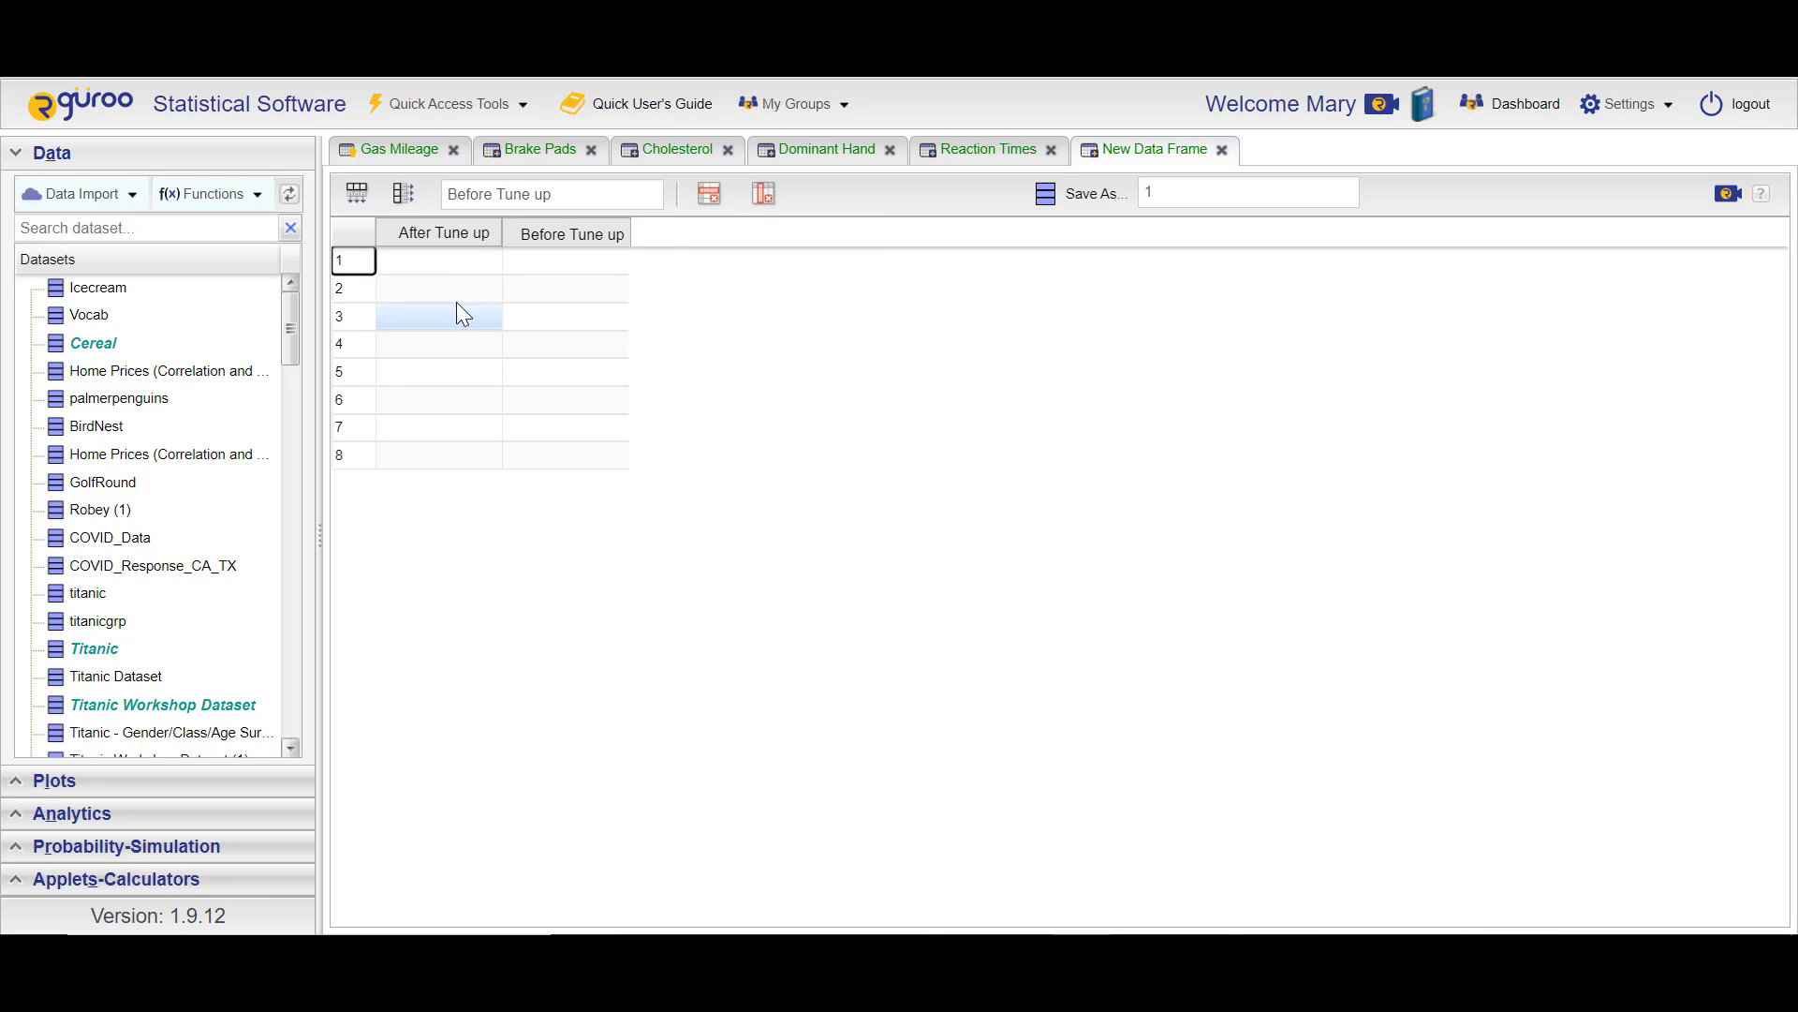
- Enter 35.44 as the first "After Tune up" value and select the first "Before Tune up" cell
click(440, 263)
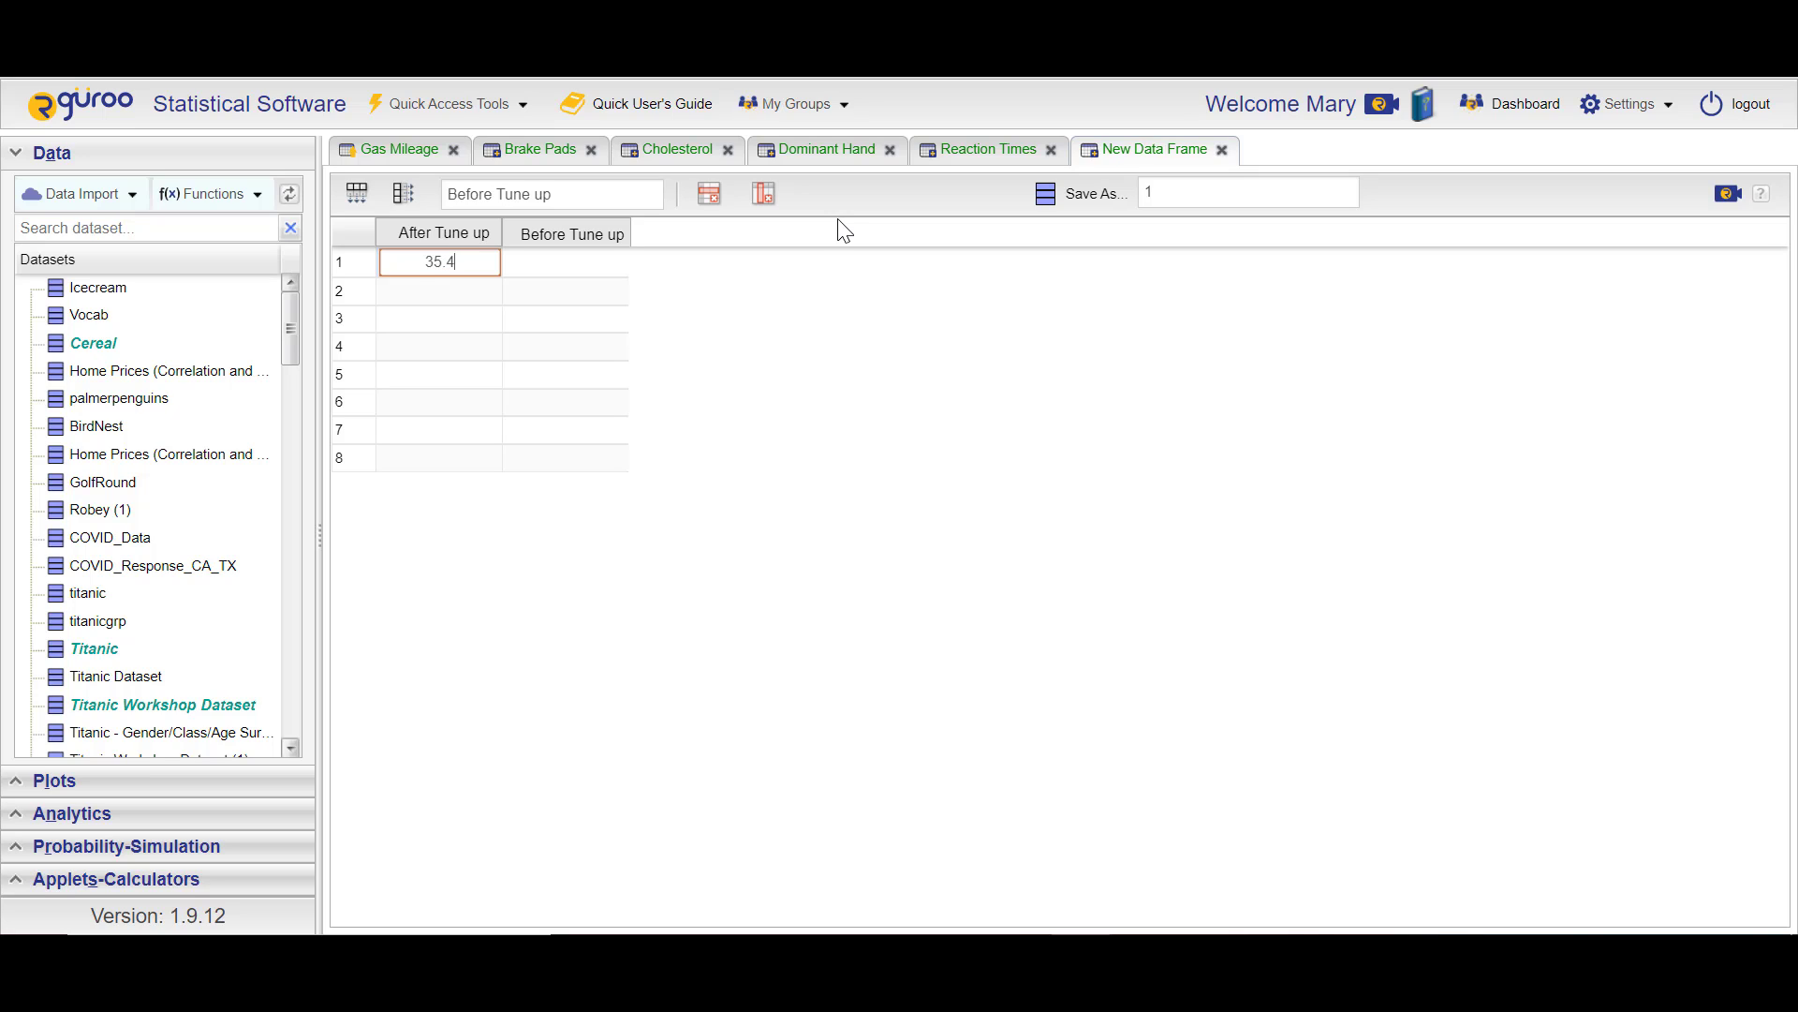
text(4)
key(Return)
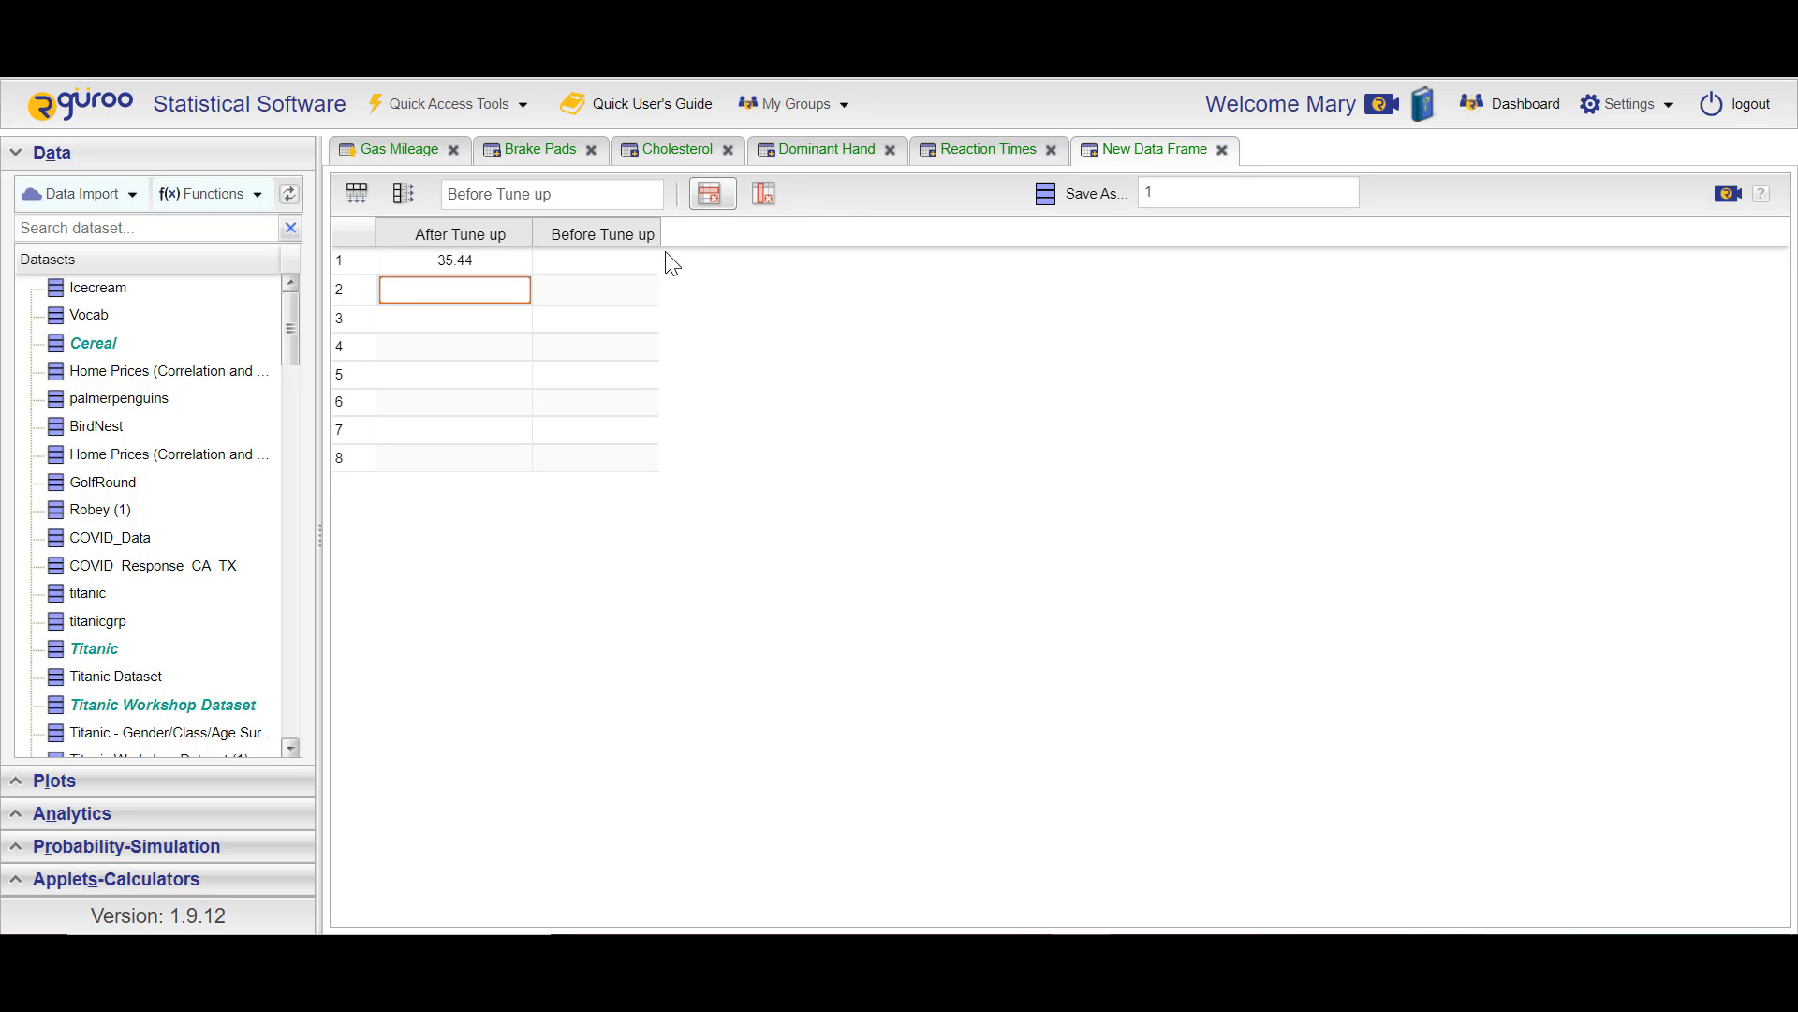
click(603, 261)
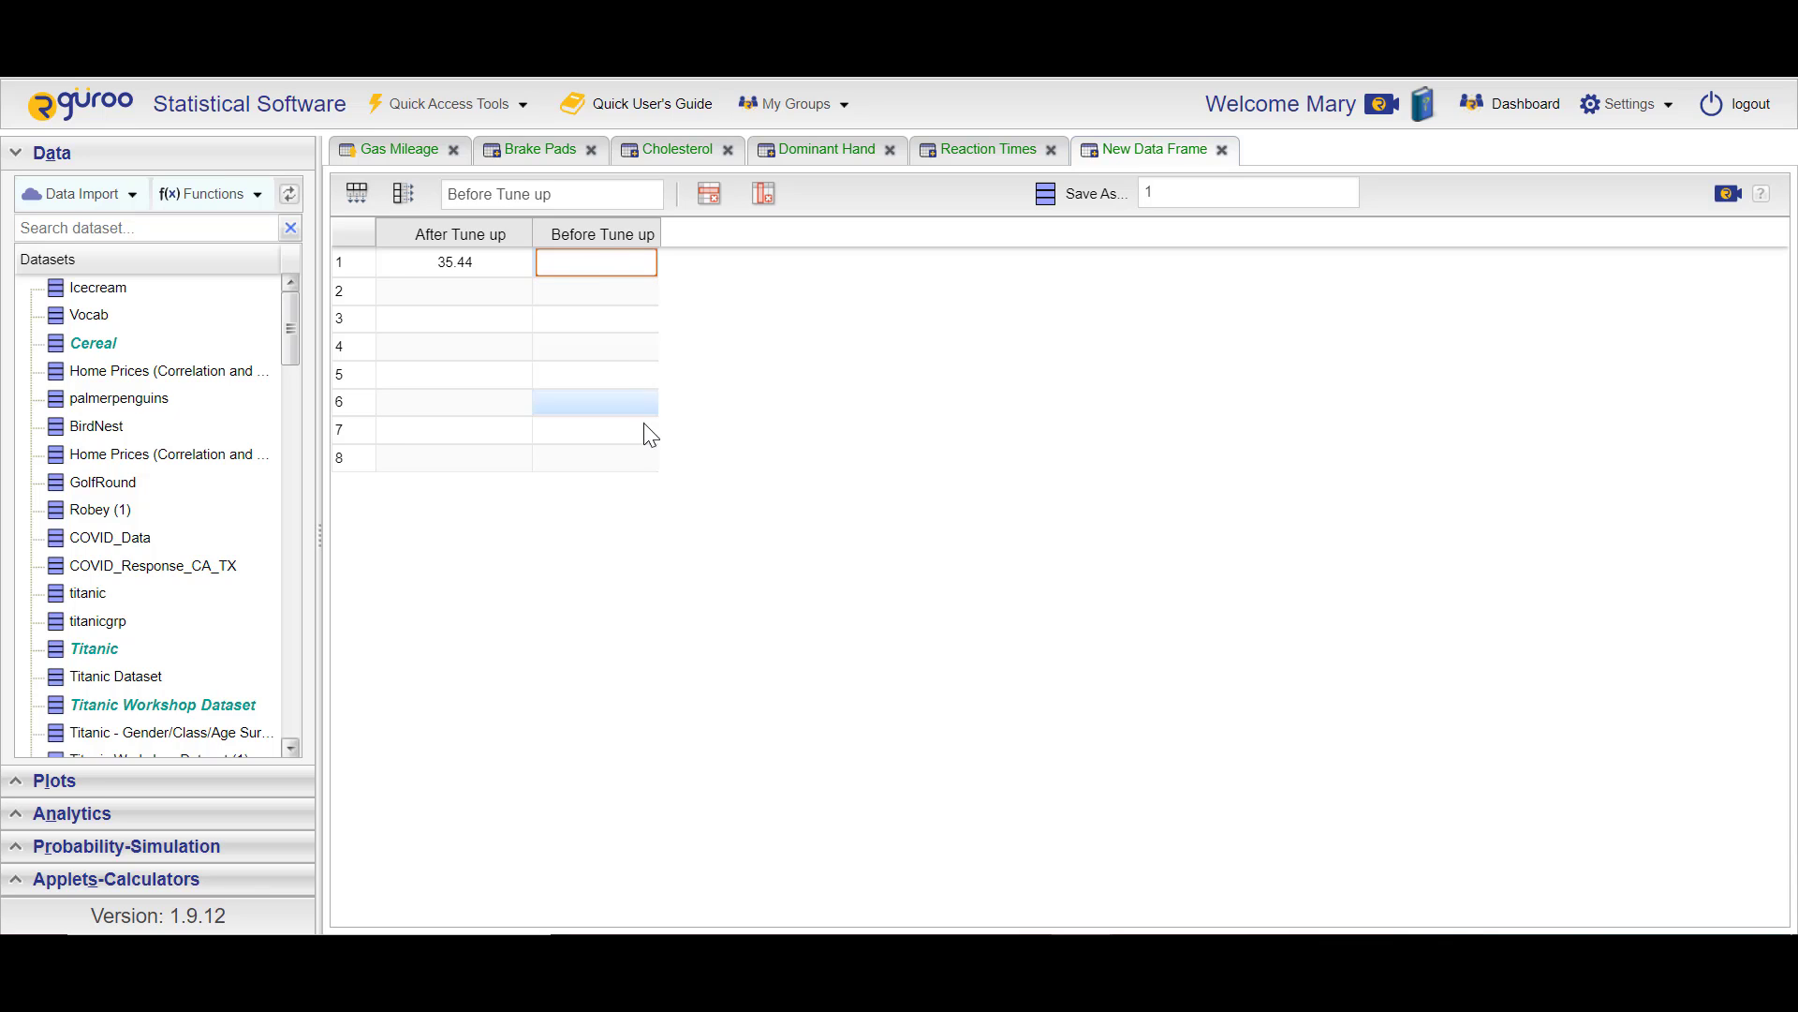
- Set the new data frame's save name to "Gas Mileage" and close its editor without saving
click(1161, 194)
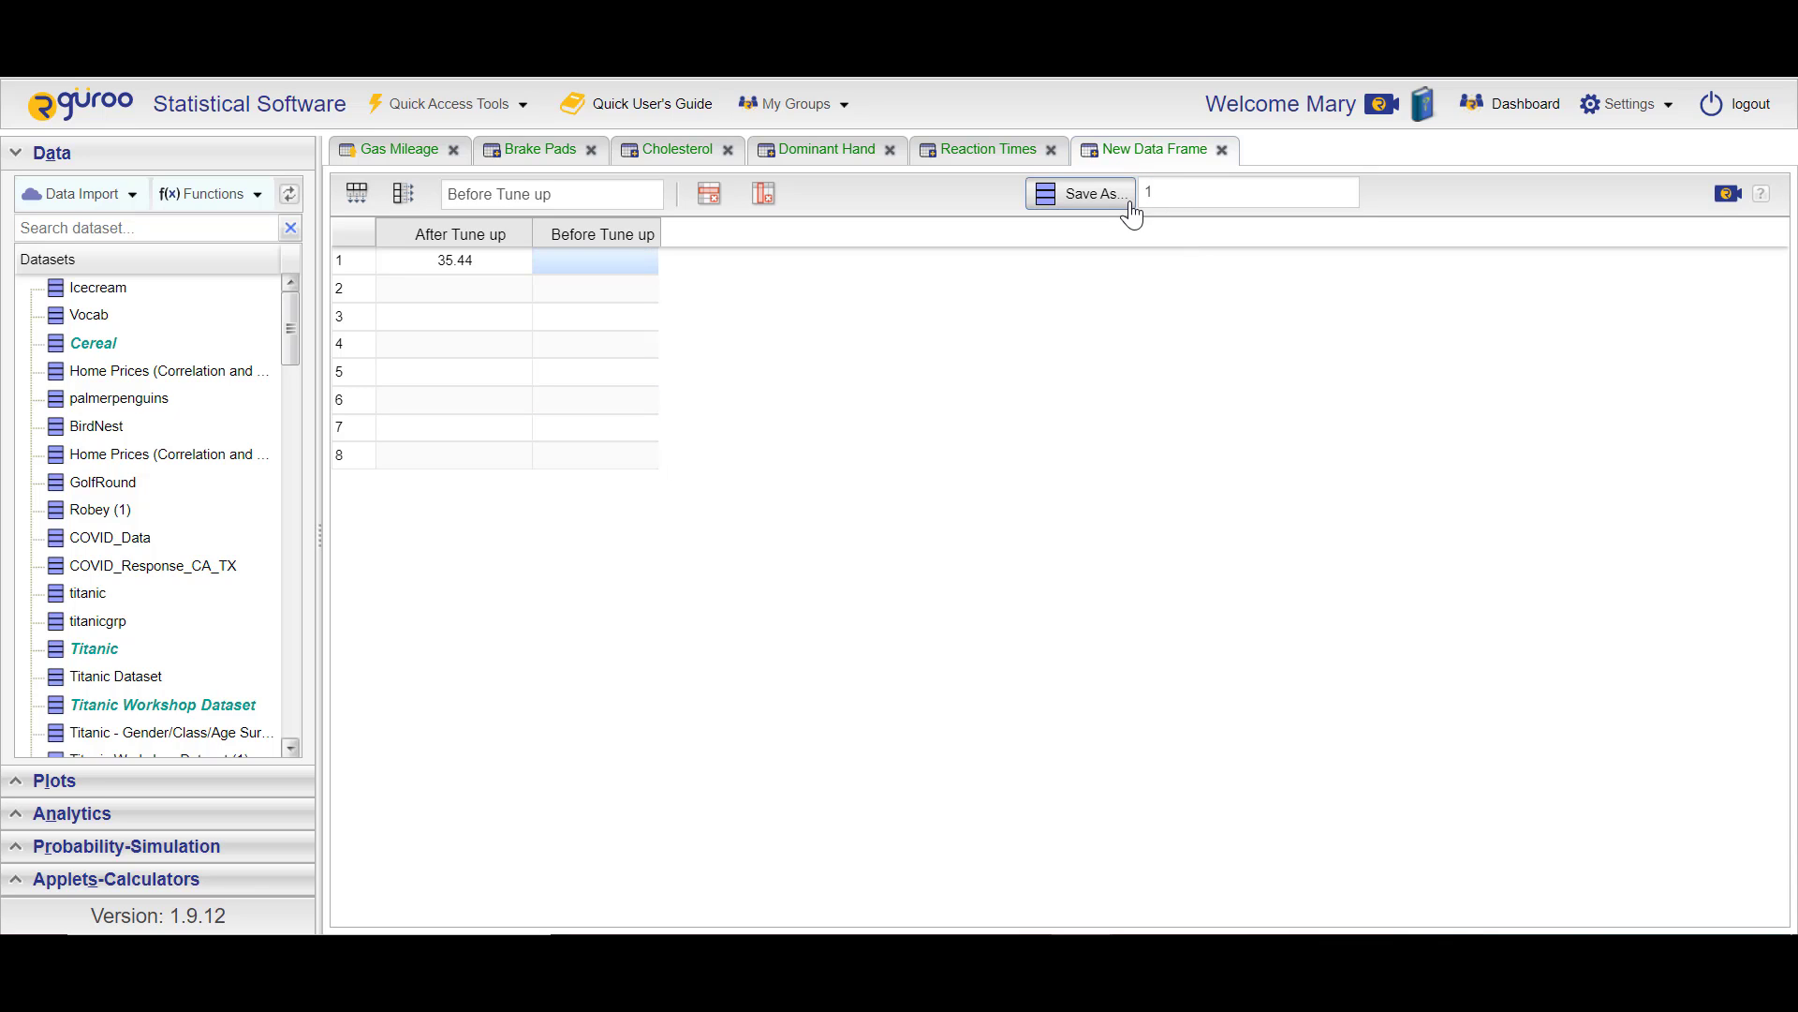
drag(1161, 191, 1126, 200)
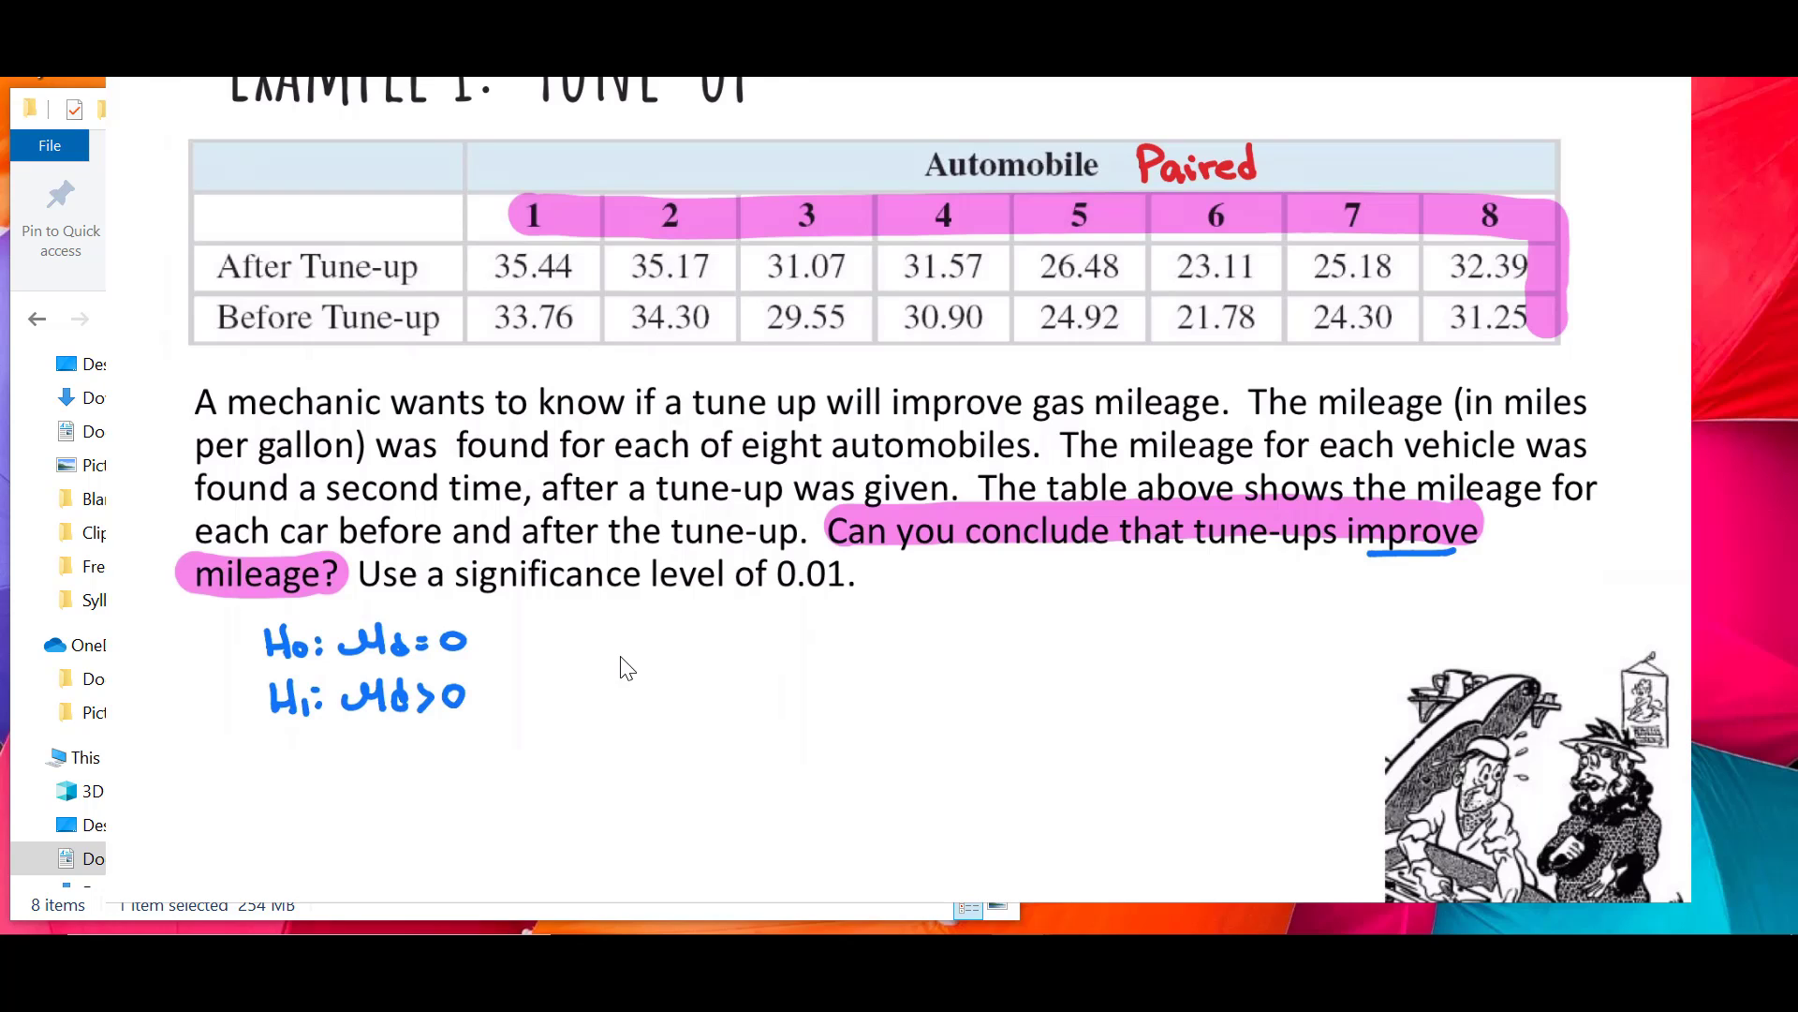
click(64, 204)
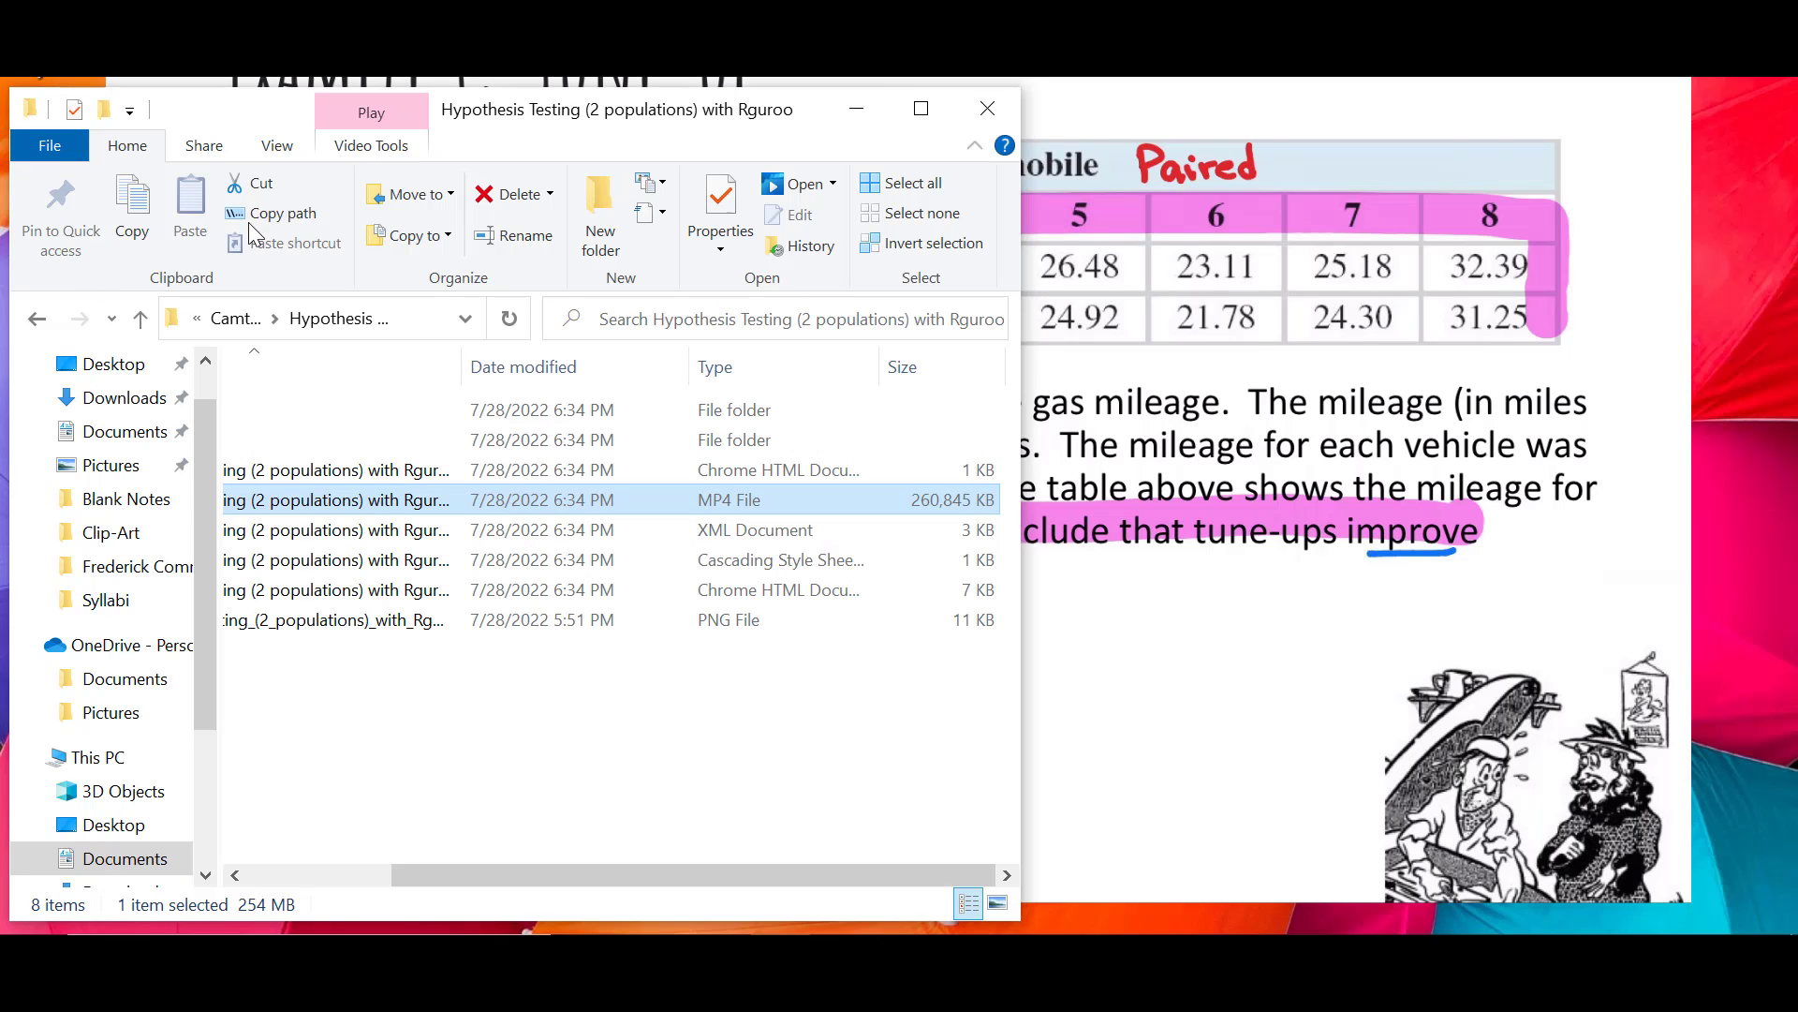
click(1017, 955)
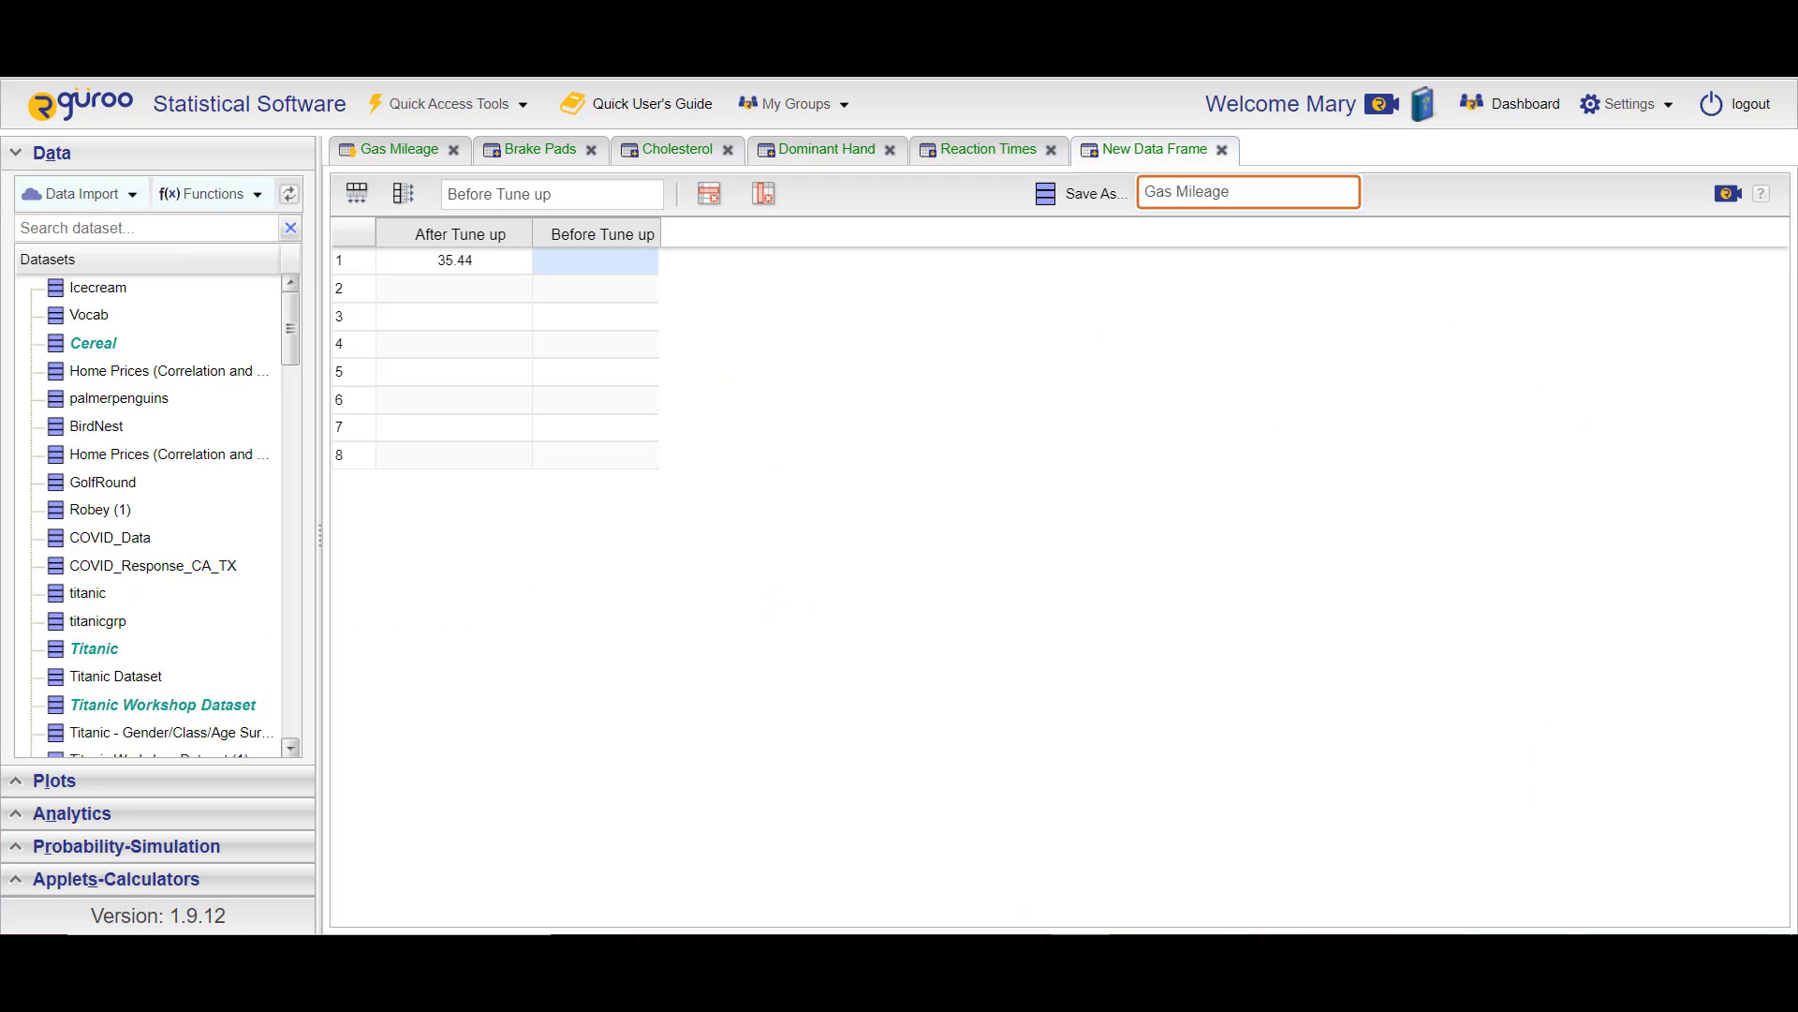
click(1222, 150)
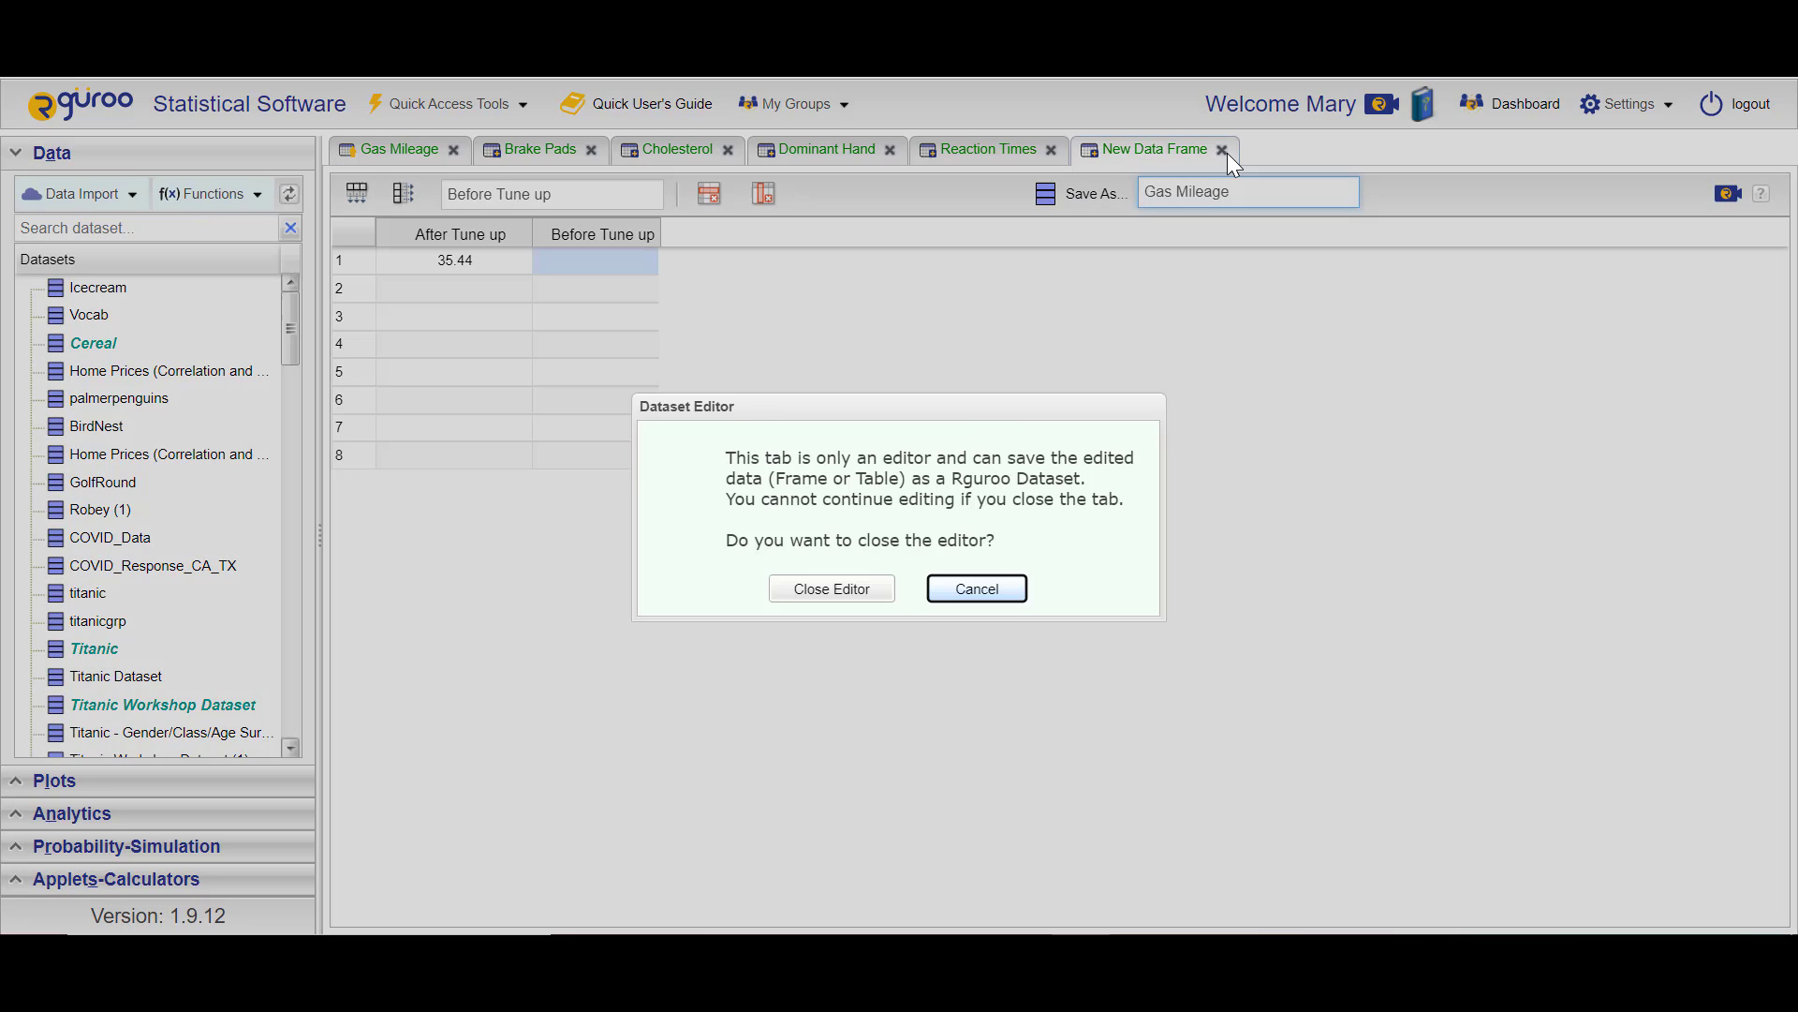
click(863, 594)
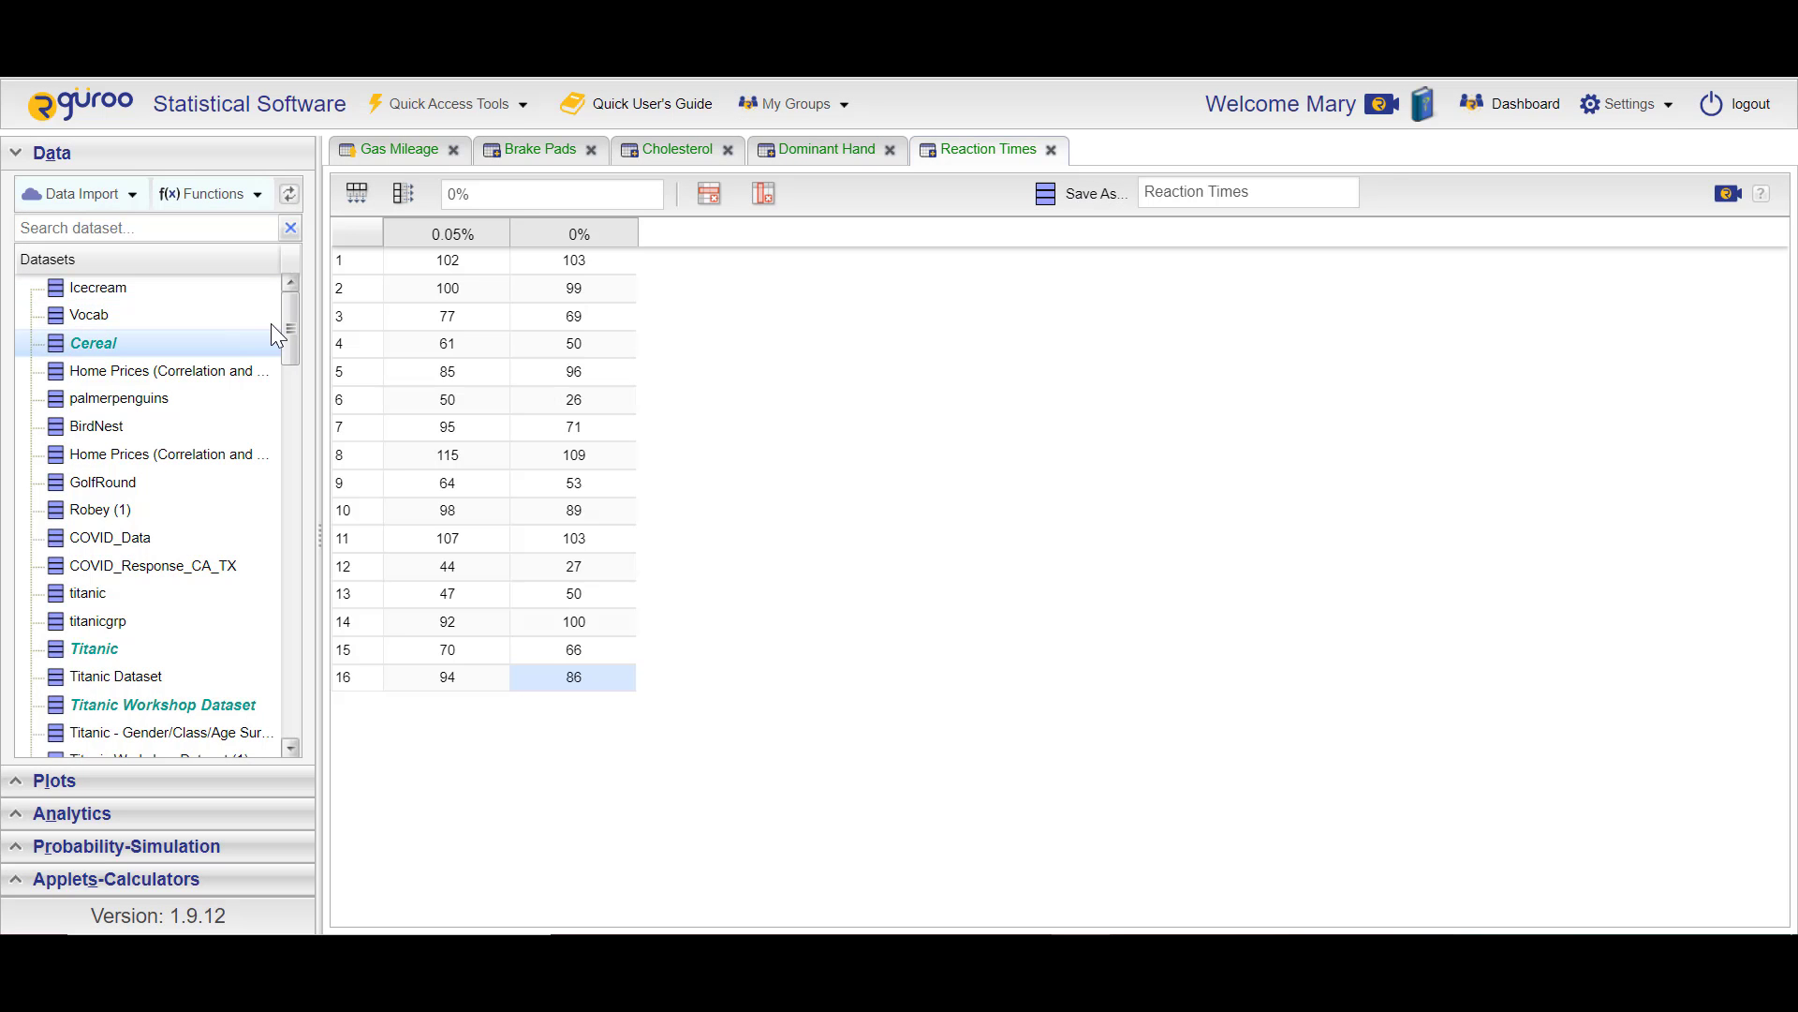
- Filter the dataset list by "Gas" to find the Gas Mileage dataset
drag(290, 326, 224, 287)
click(165, 230)
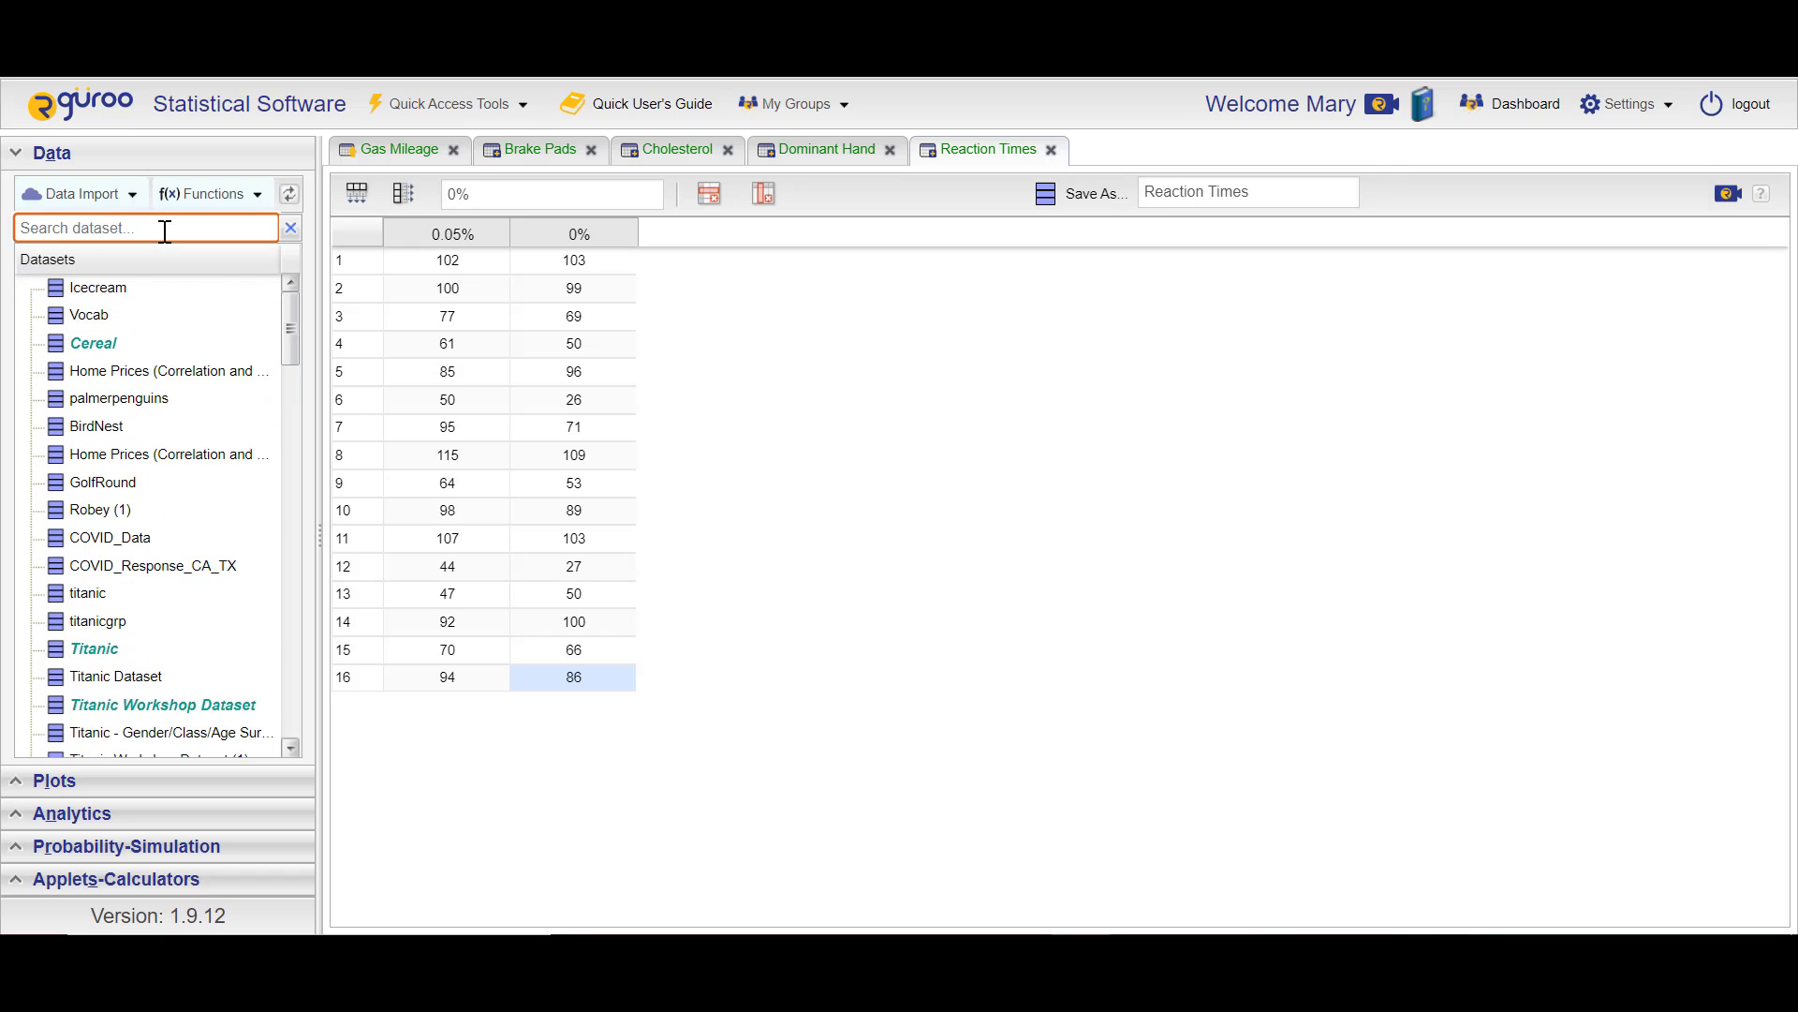
text(Gas)
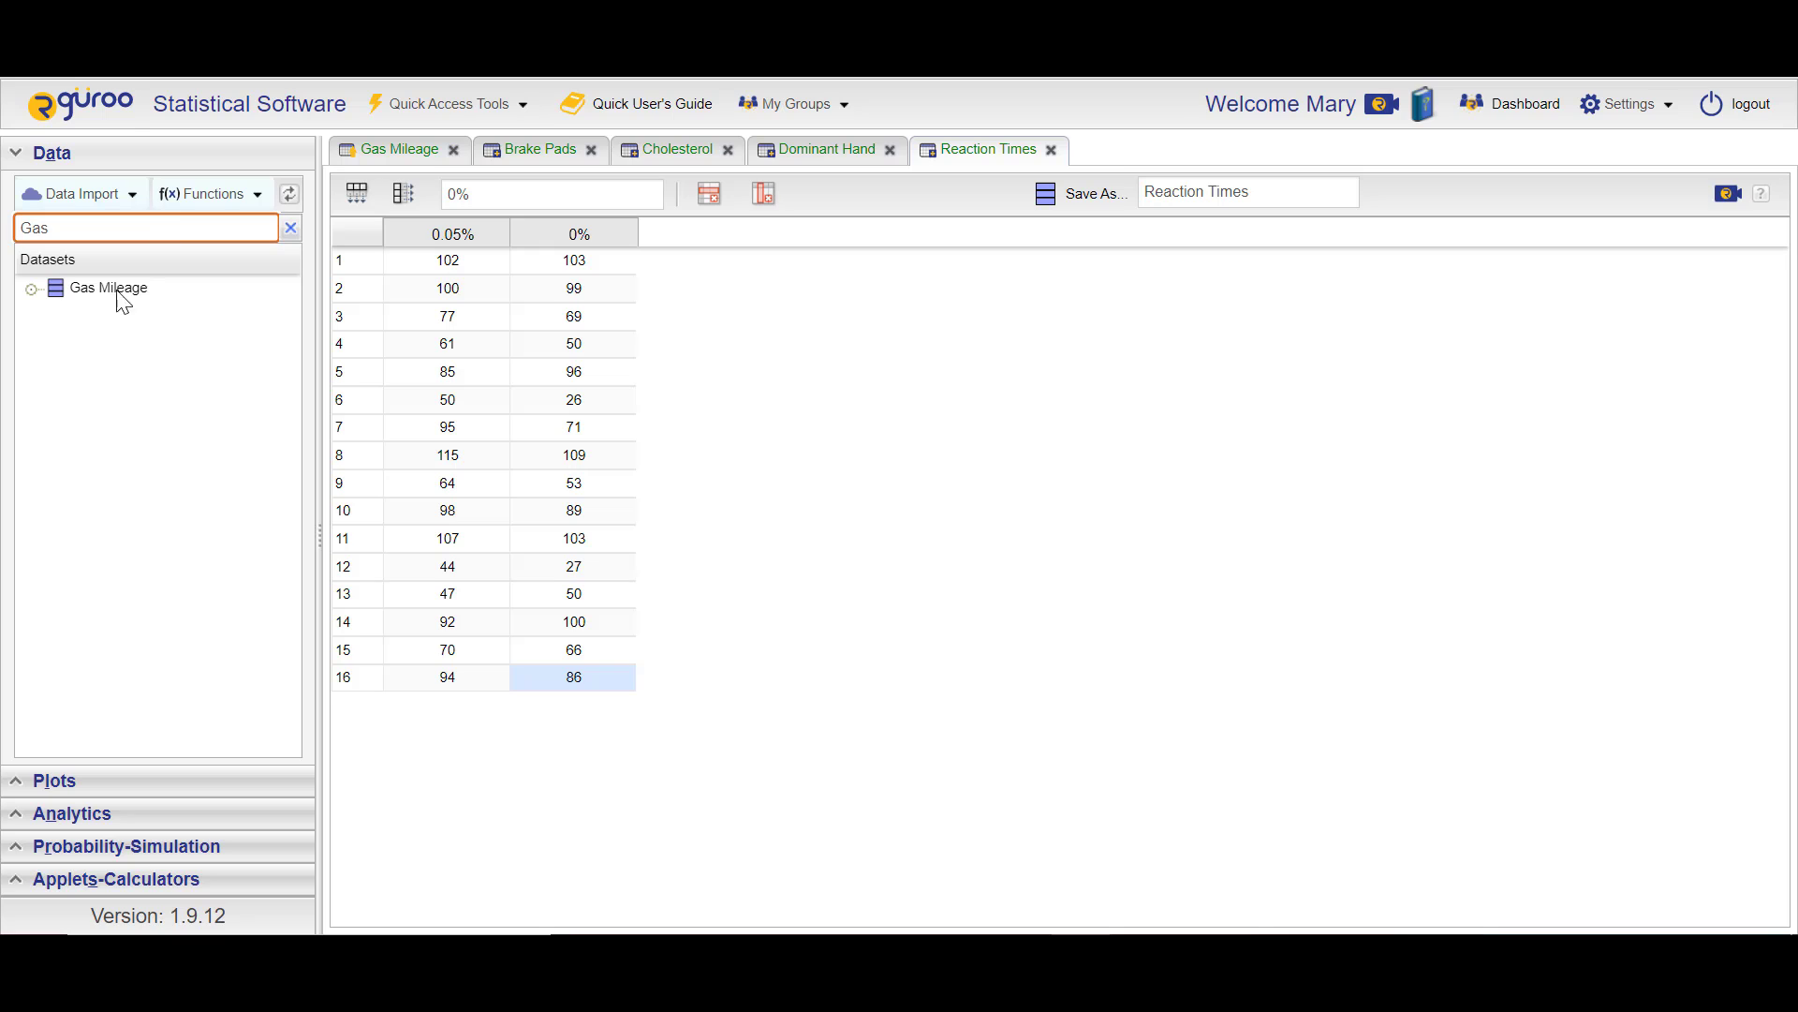
mouse_move(130, 301)
- Start a new One & Two Population mean inference analysis
click(21, 822)
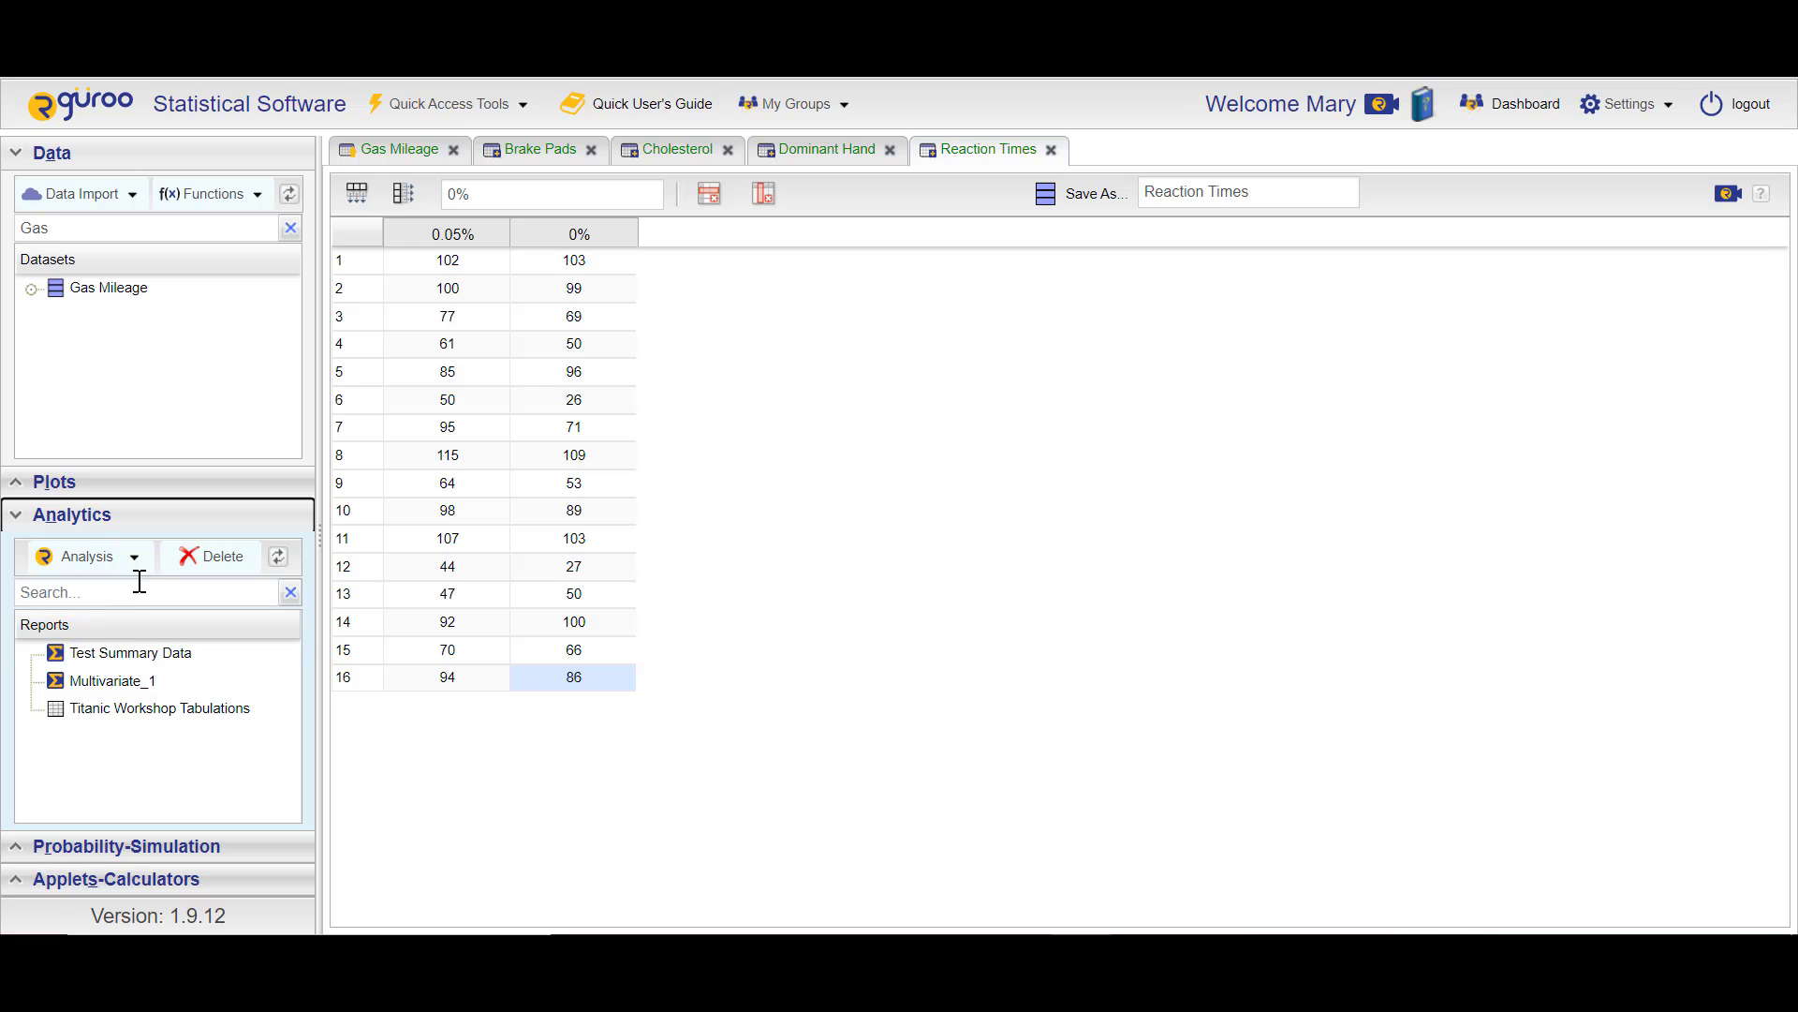
click(145, 562)
mouse_move(177, 532)
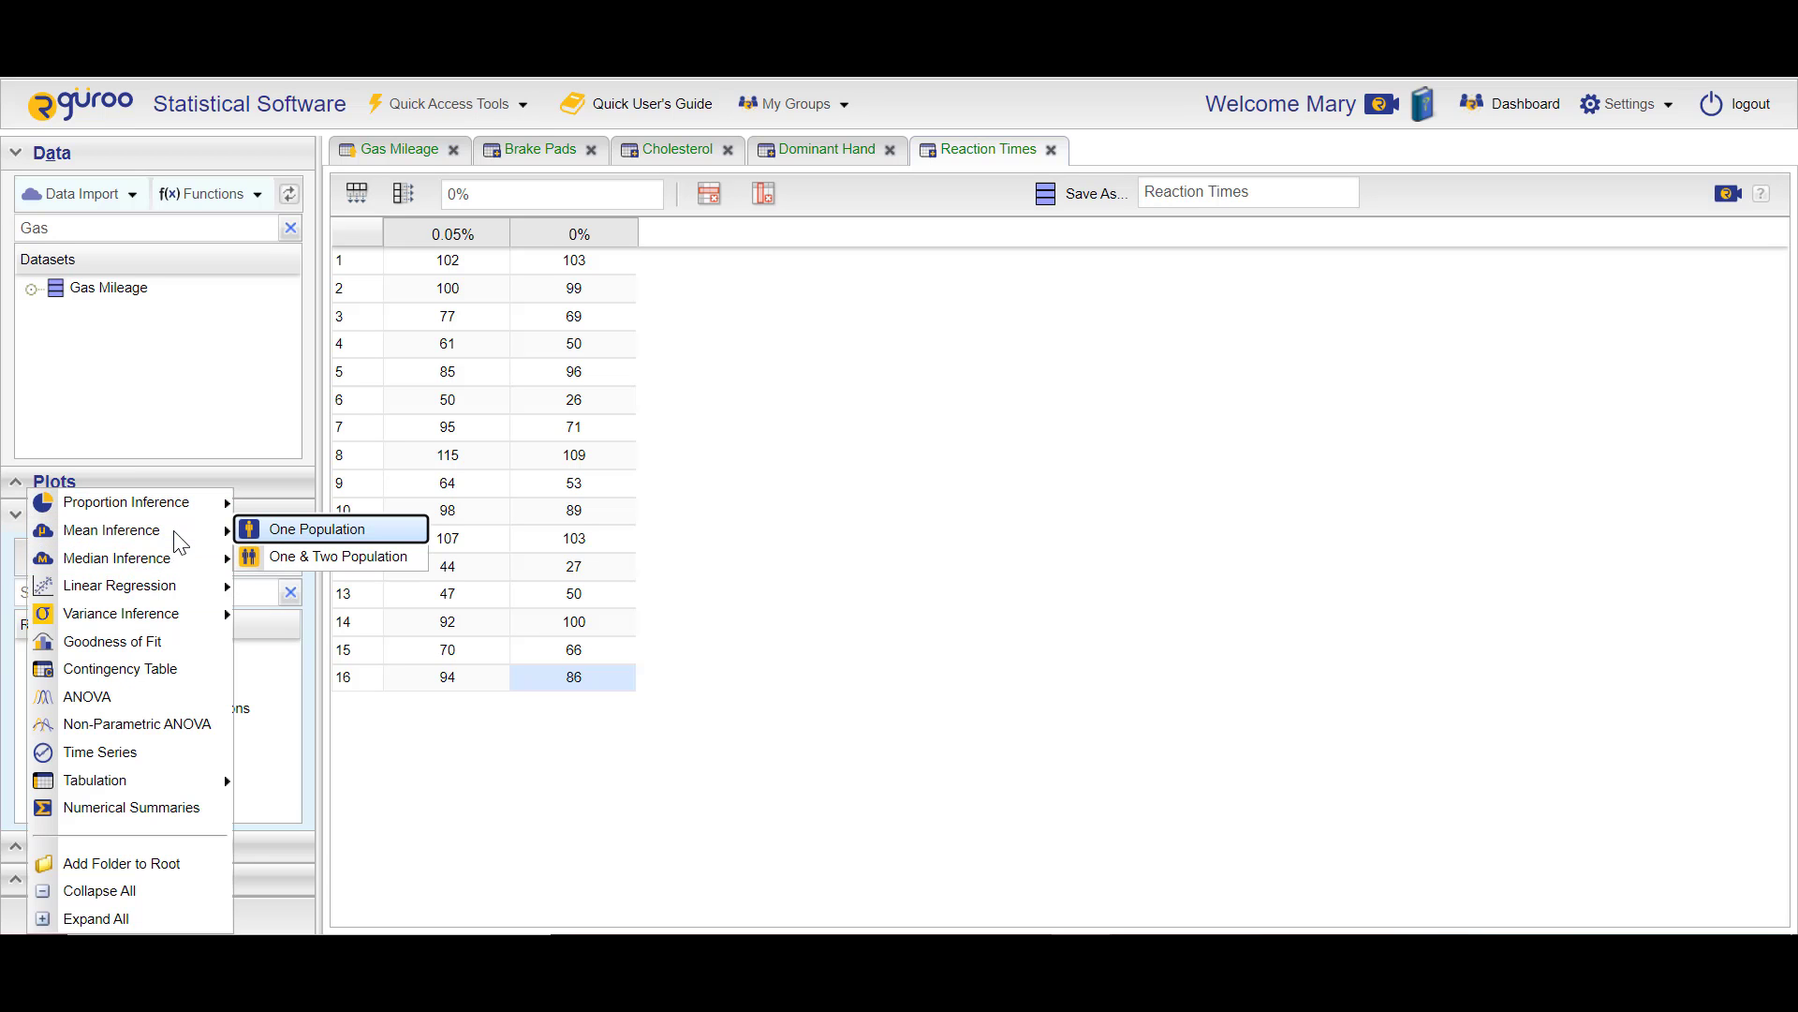
click(275, 558)
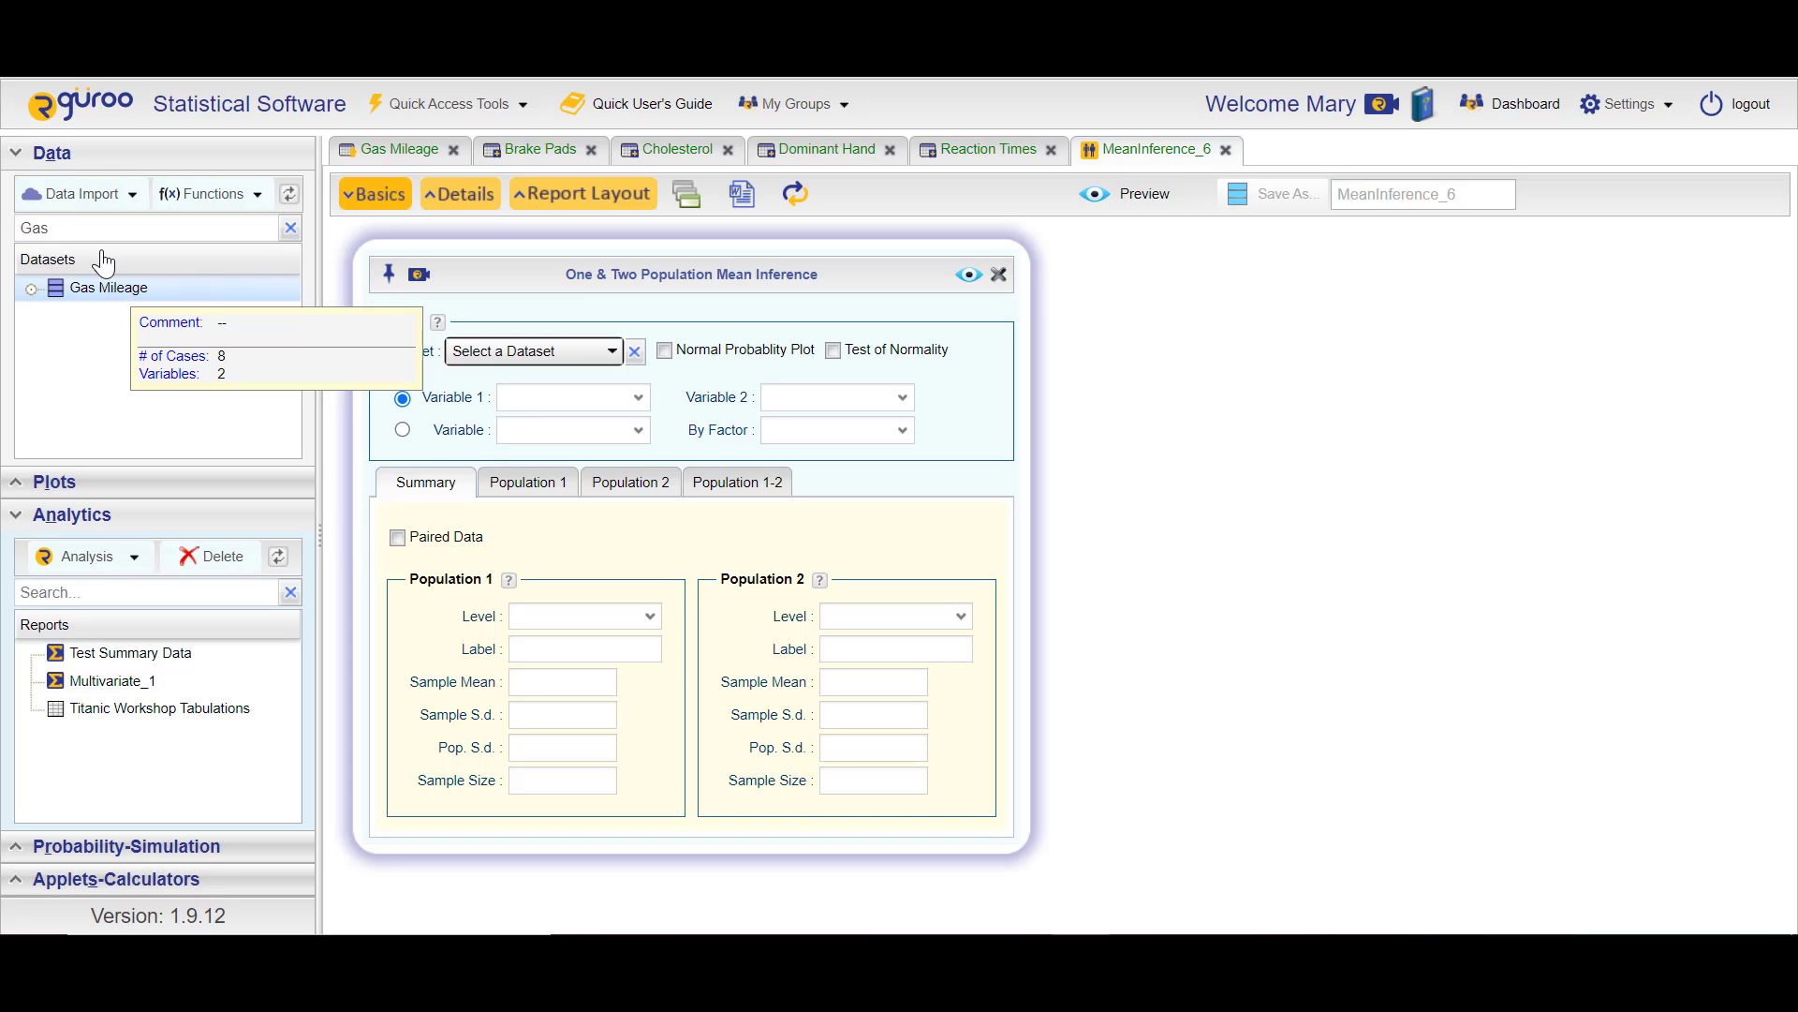
- Assign the Gas Mileage dataset to the analysis, with After.Tune.Up as Variable 1 and Before.Tune.Up as Variable 2
click(610, 352)
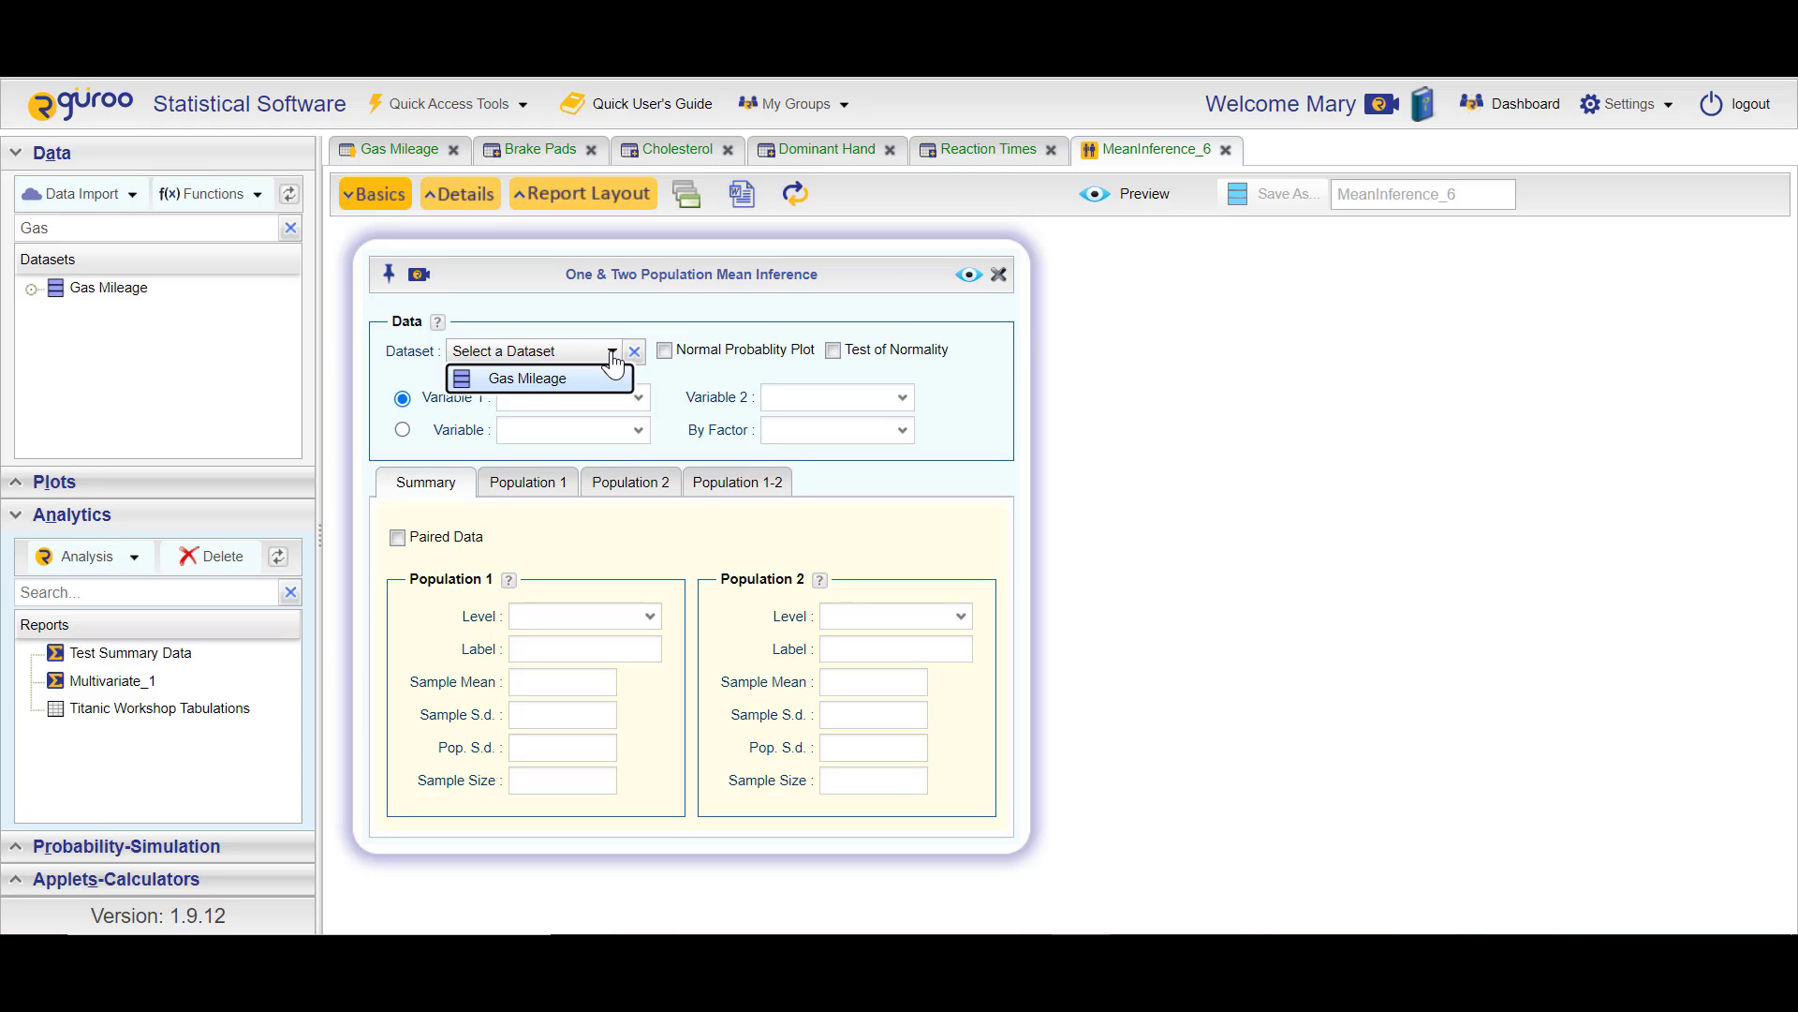
click(561, 378)
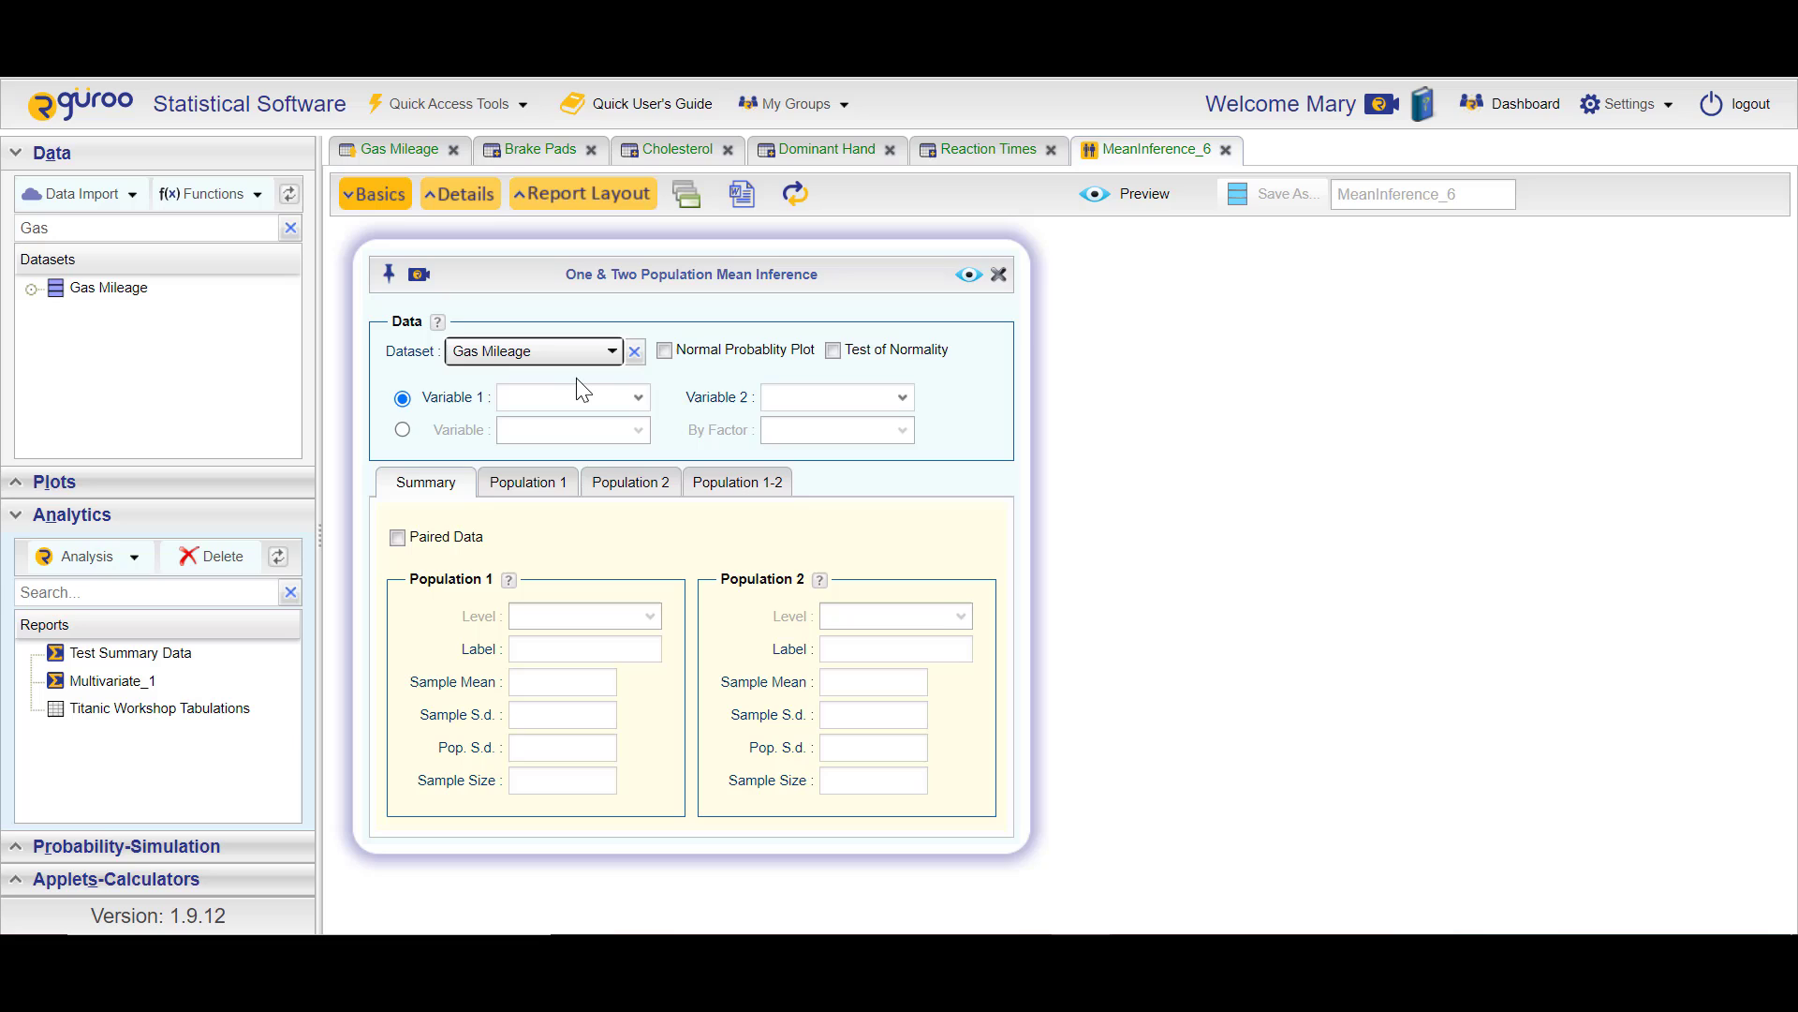
click(639, 400)
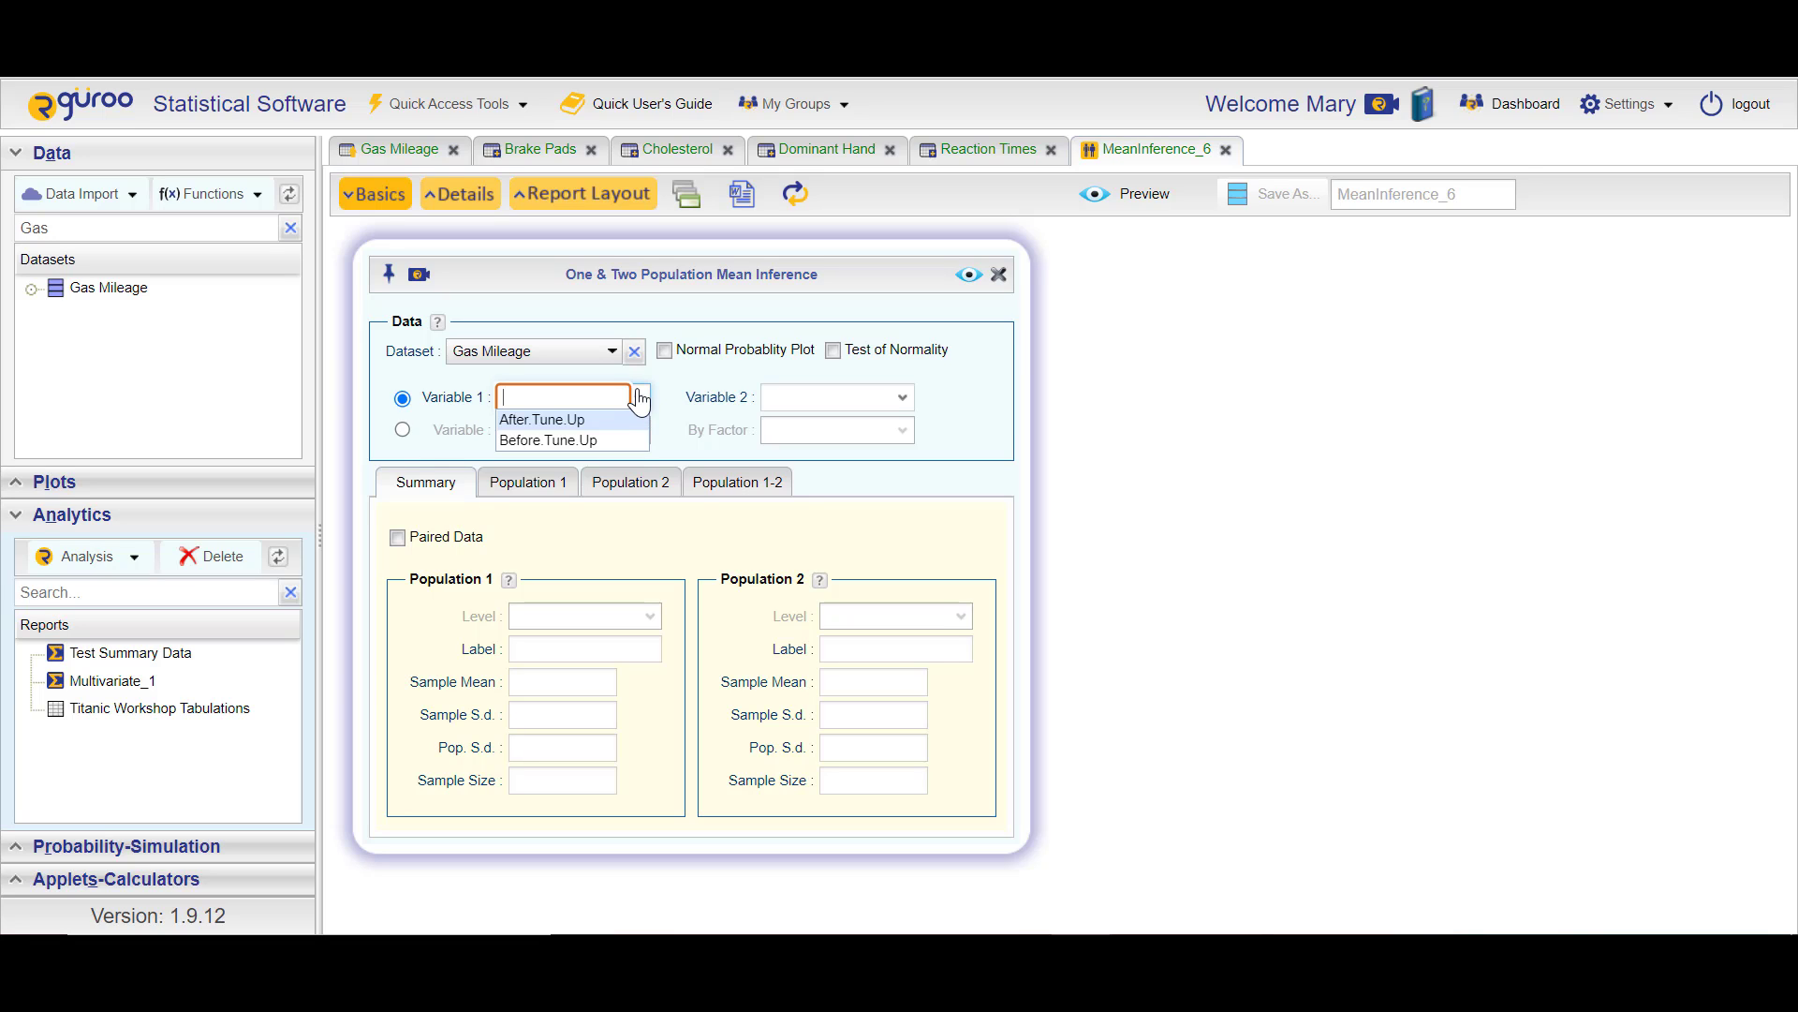
click(590, 420)
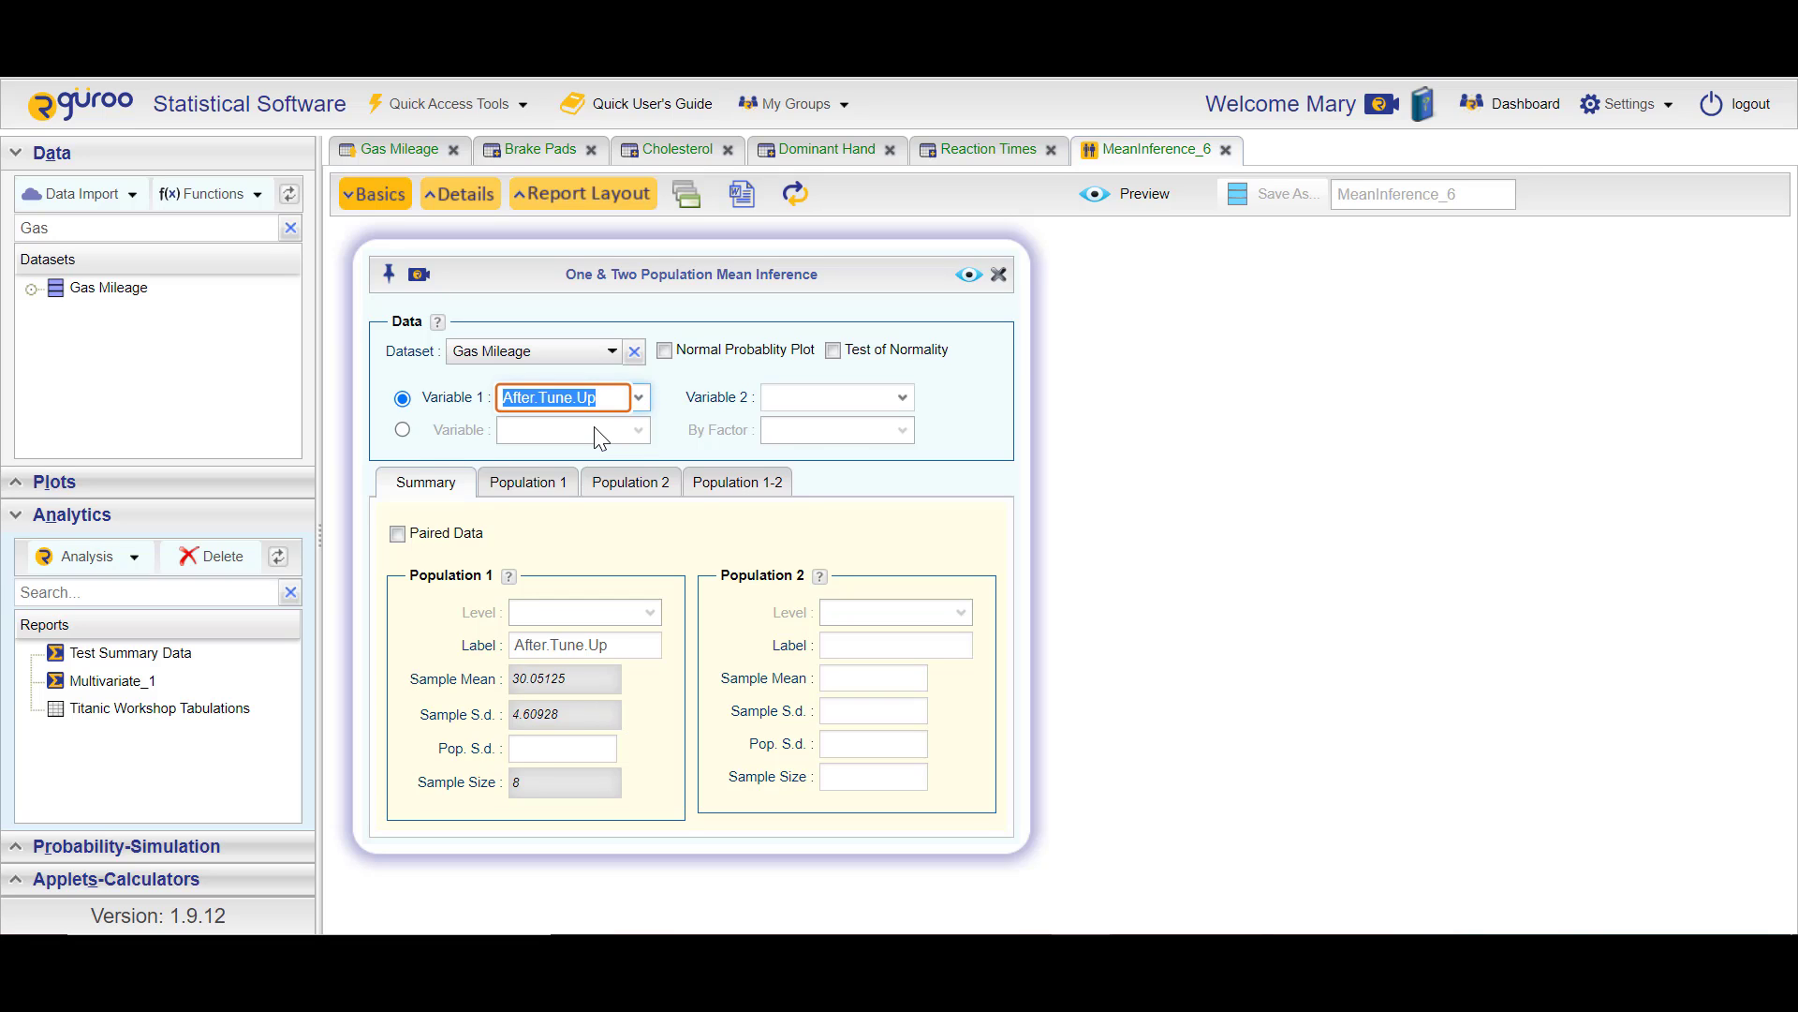
click(902, 398)
click(867, 441)
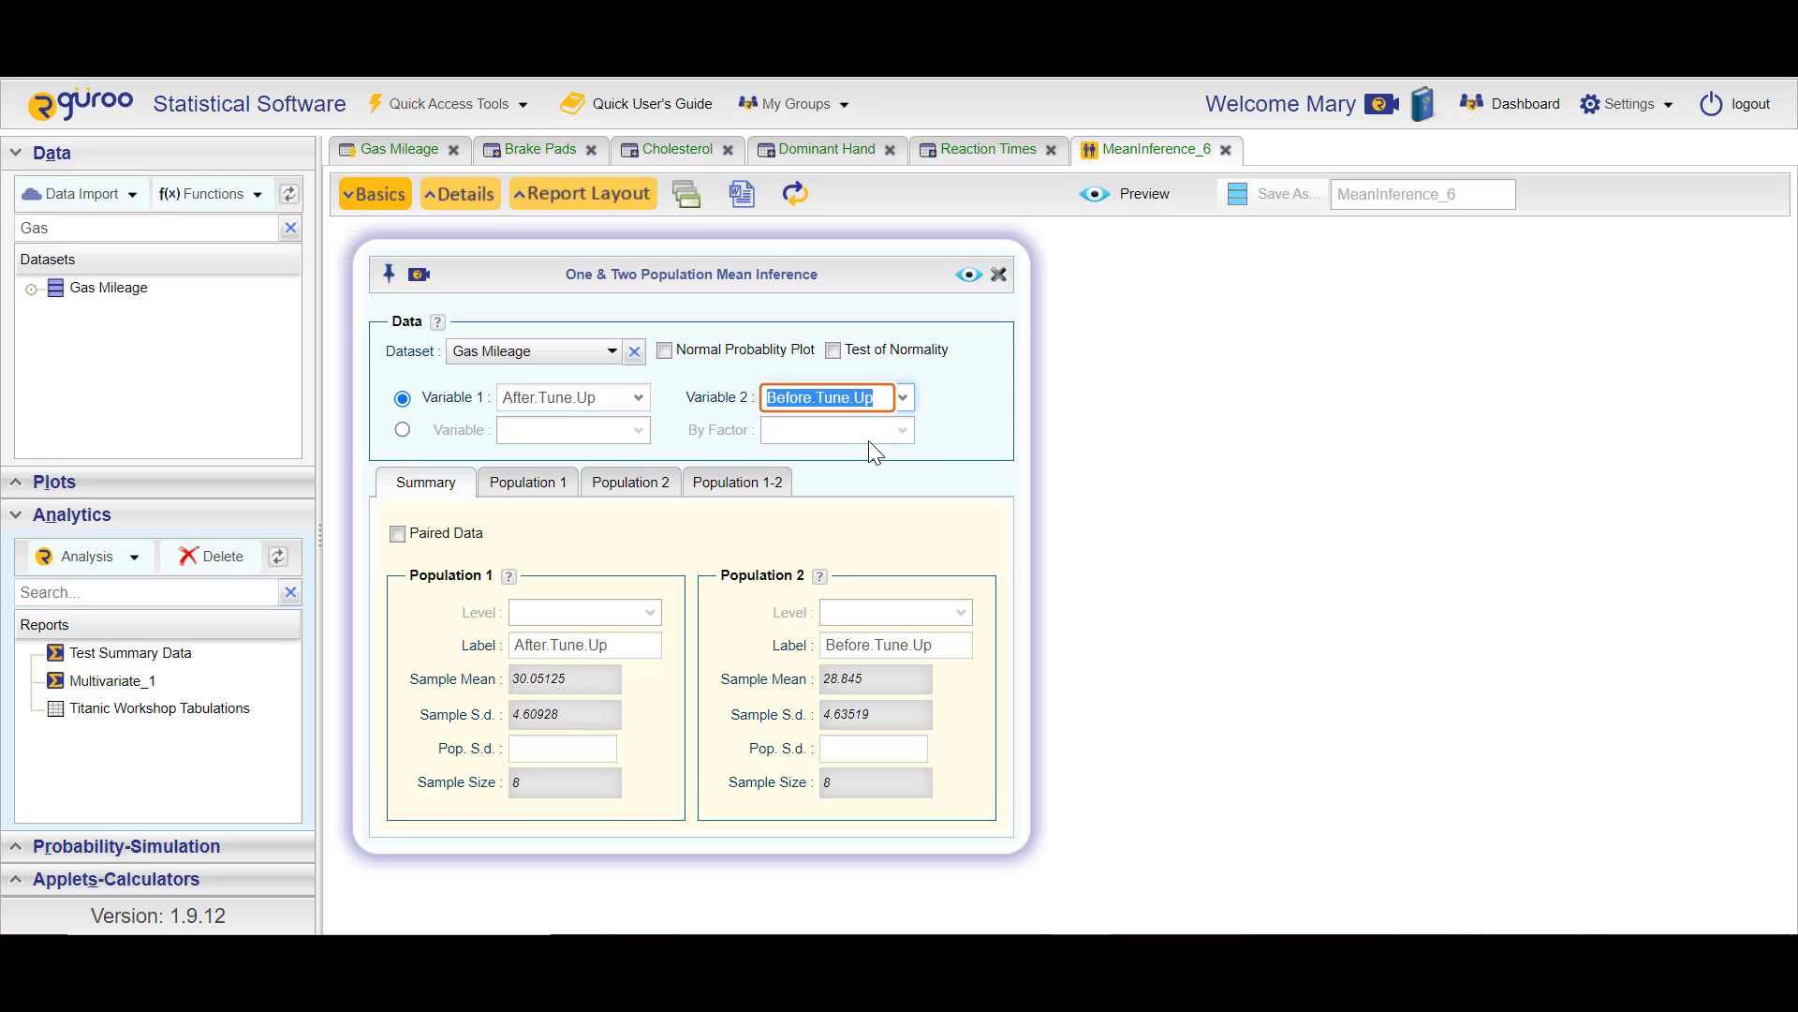
- Treat the two tune-up variables as paired data
click(397, 534)
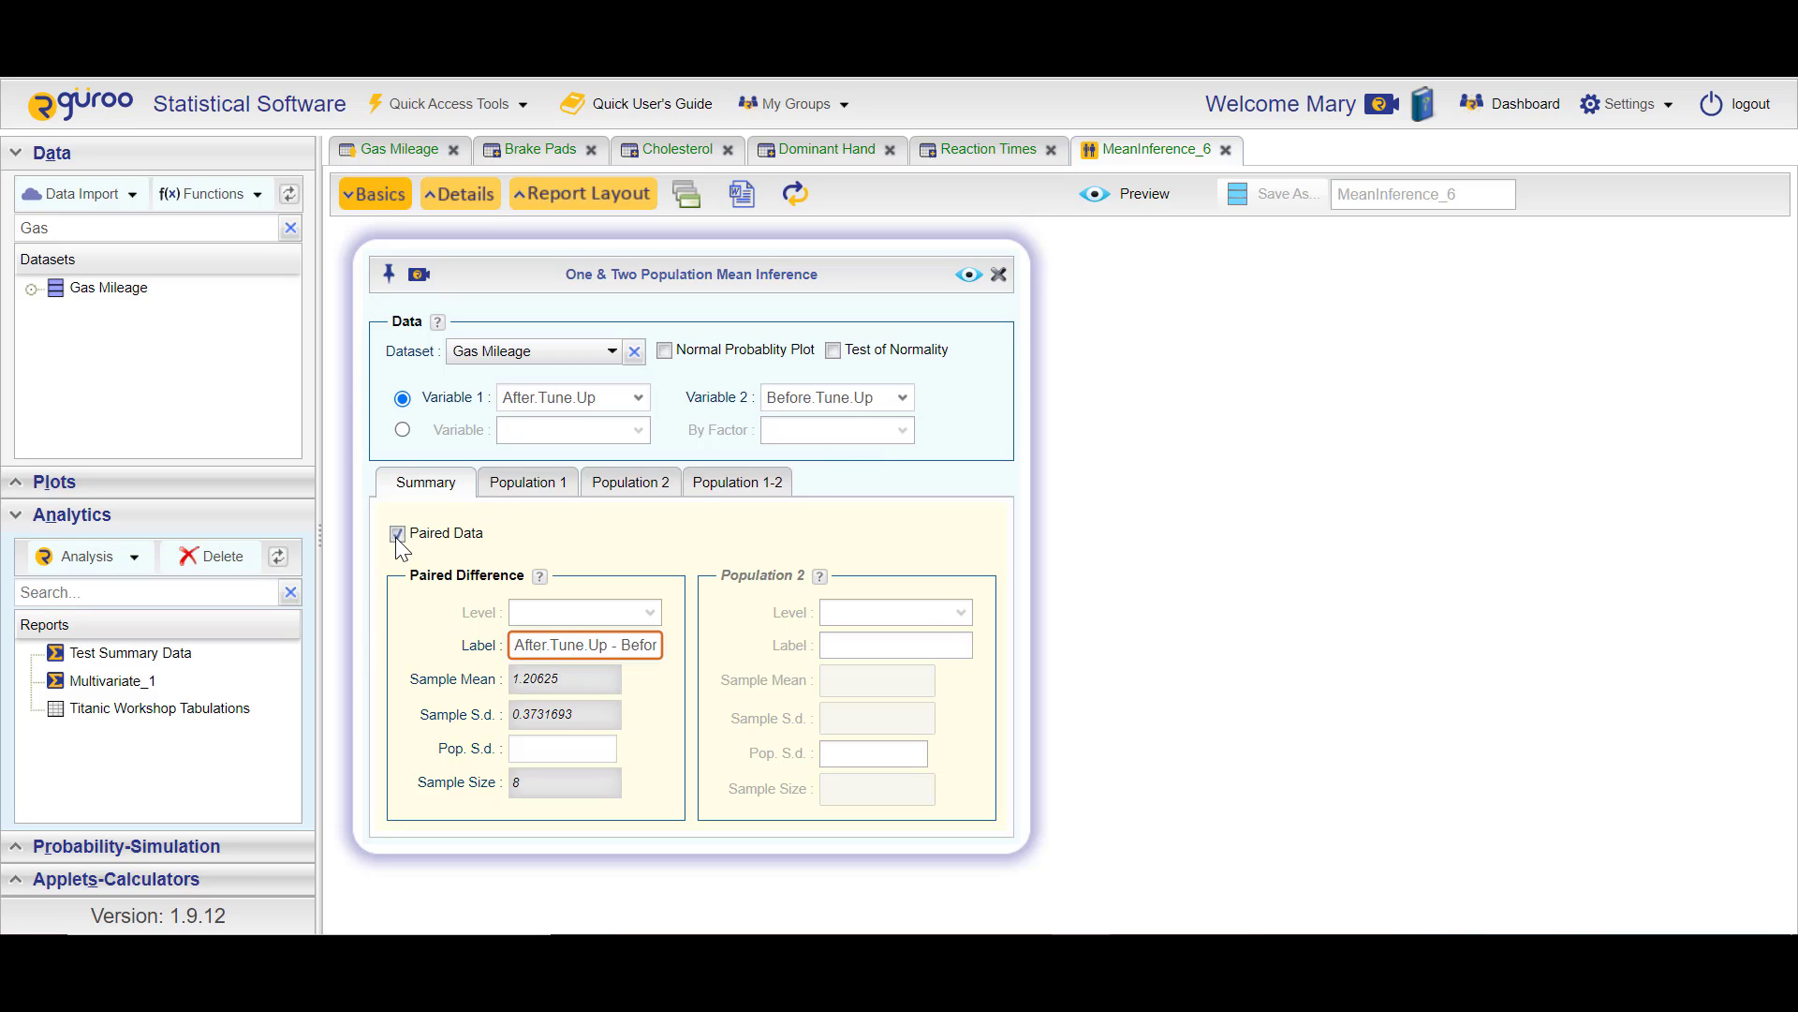
click(396, 533)
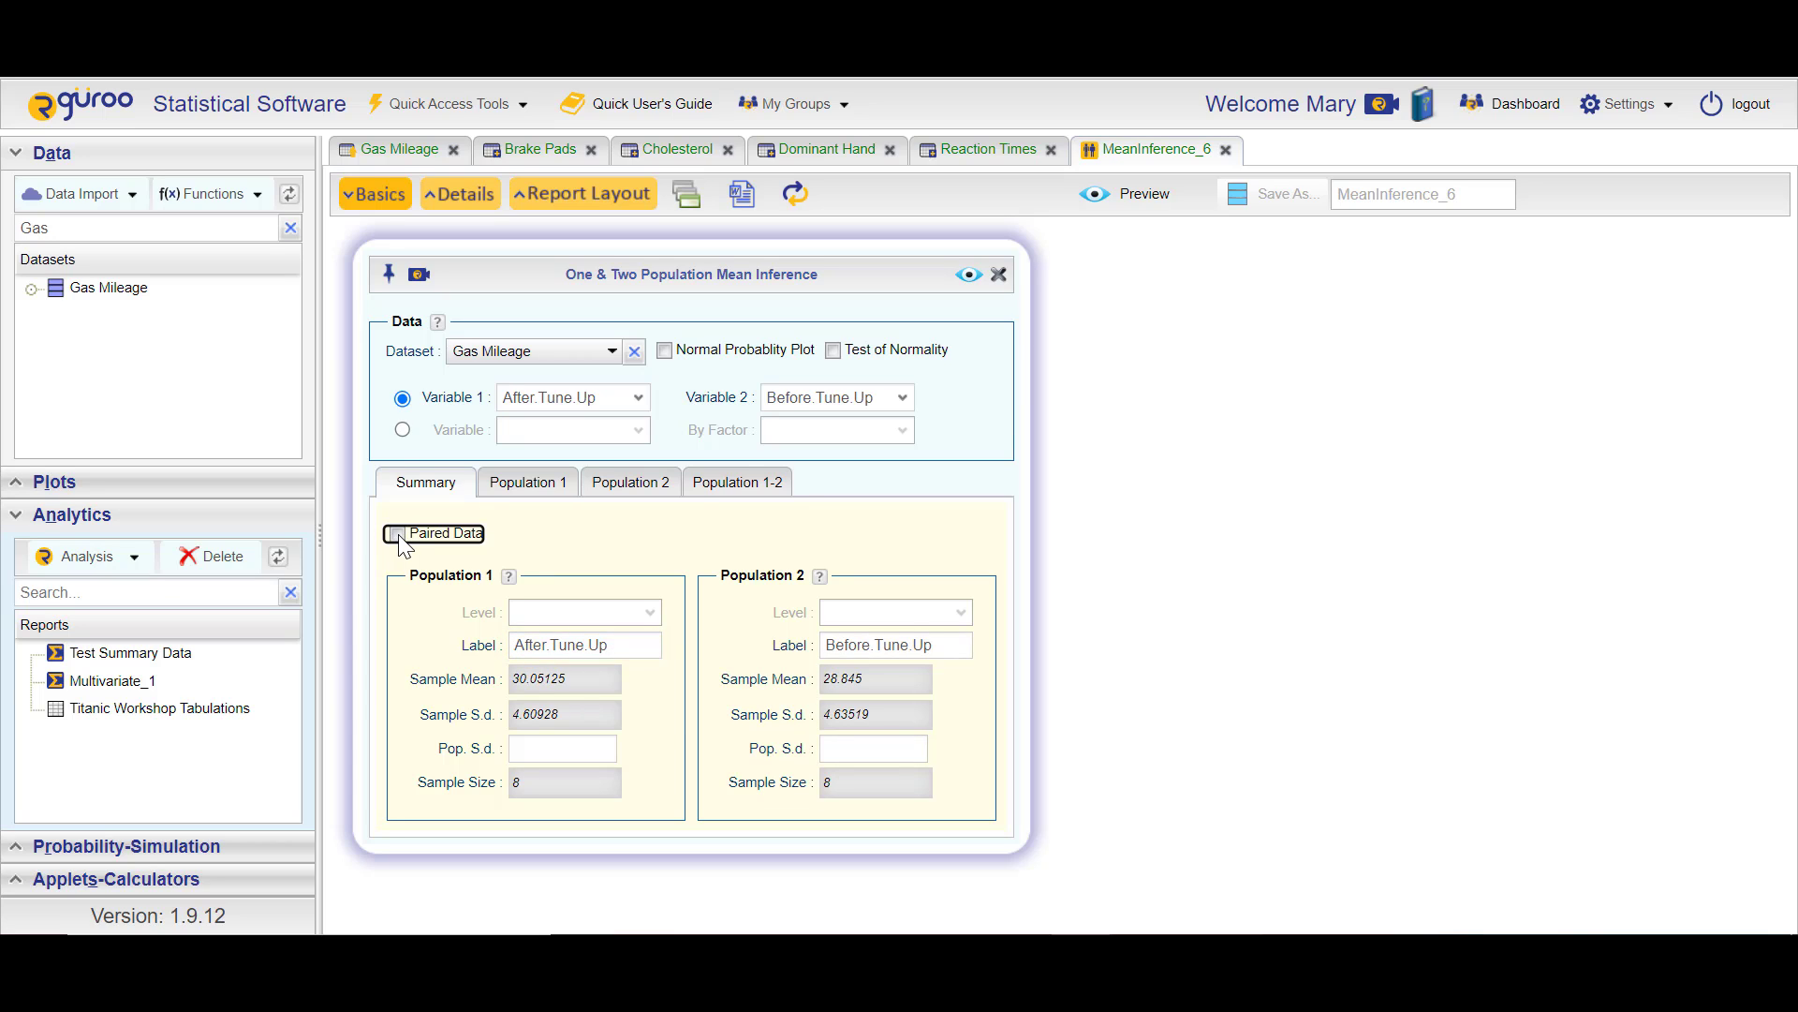
click(398, 536)
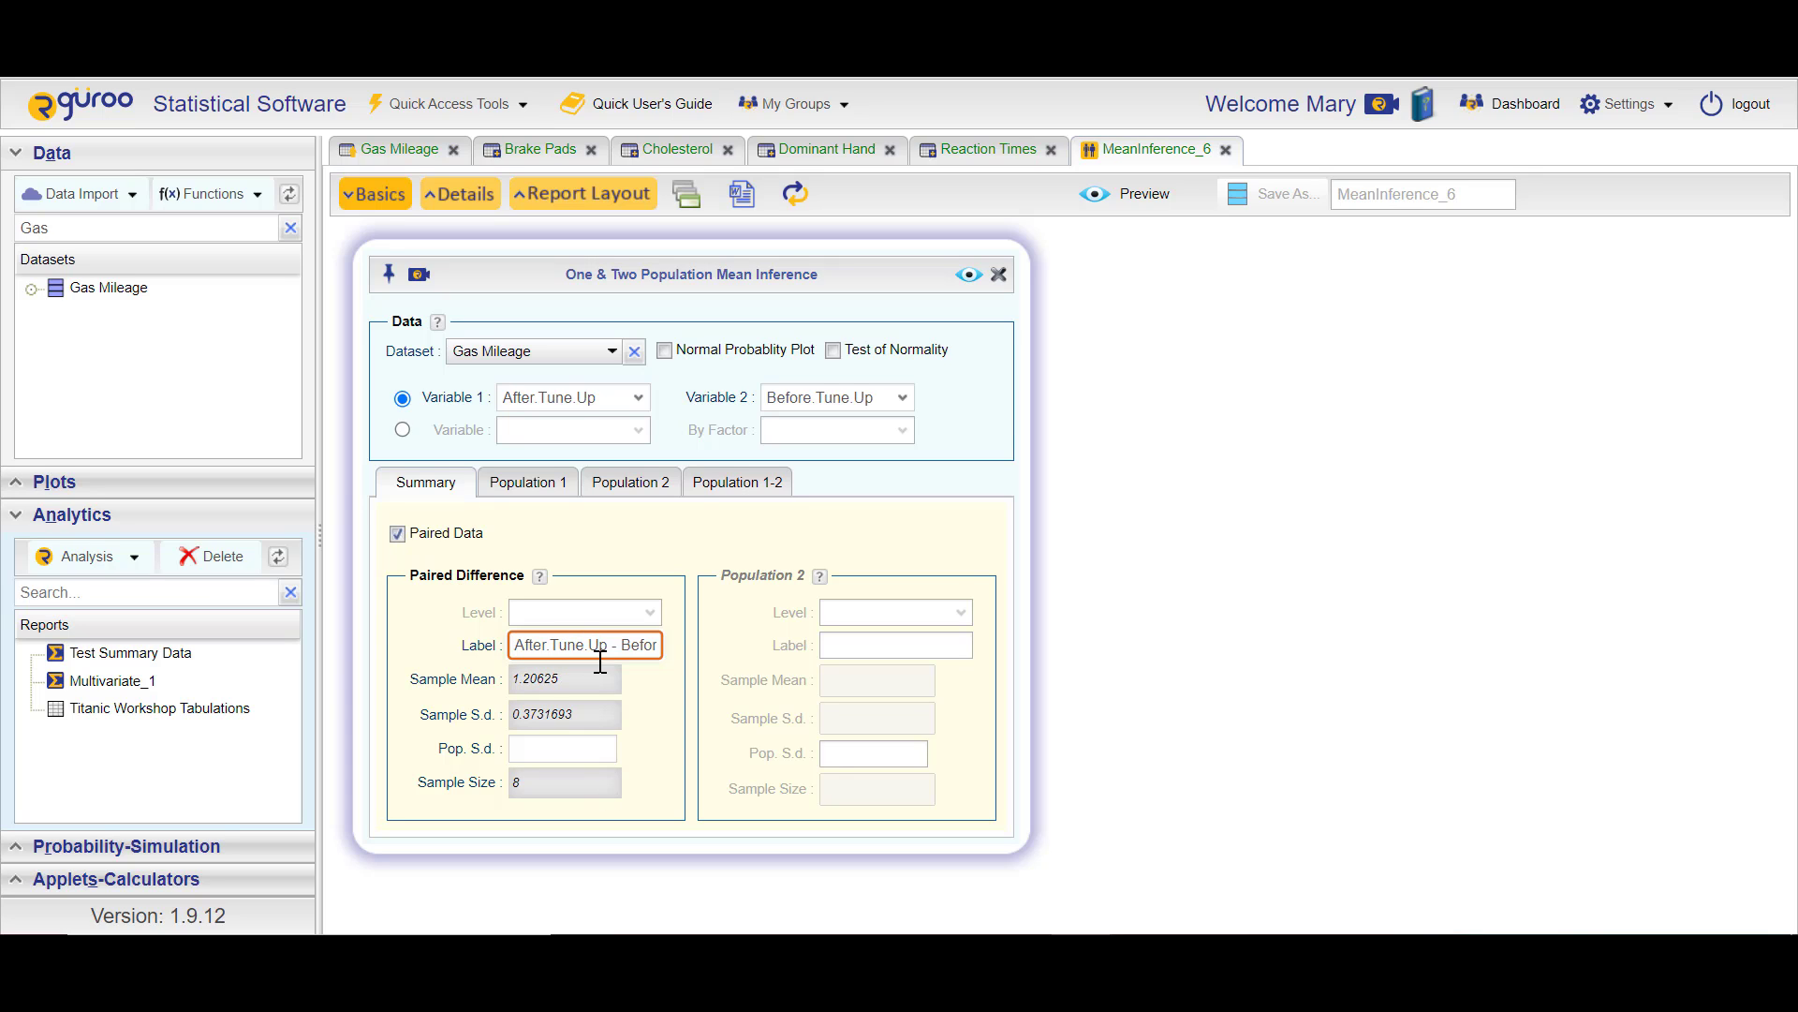
- Configure the Population 1-2 confidence interval with a 0.99 confidence level and the t-statistic method
click(739, 483)
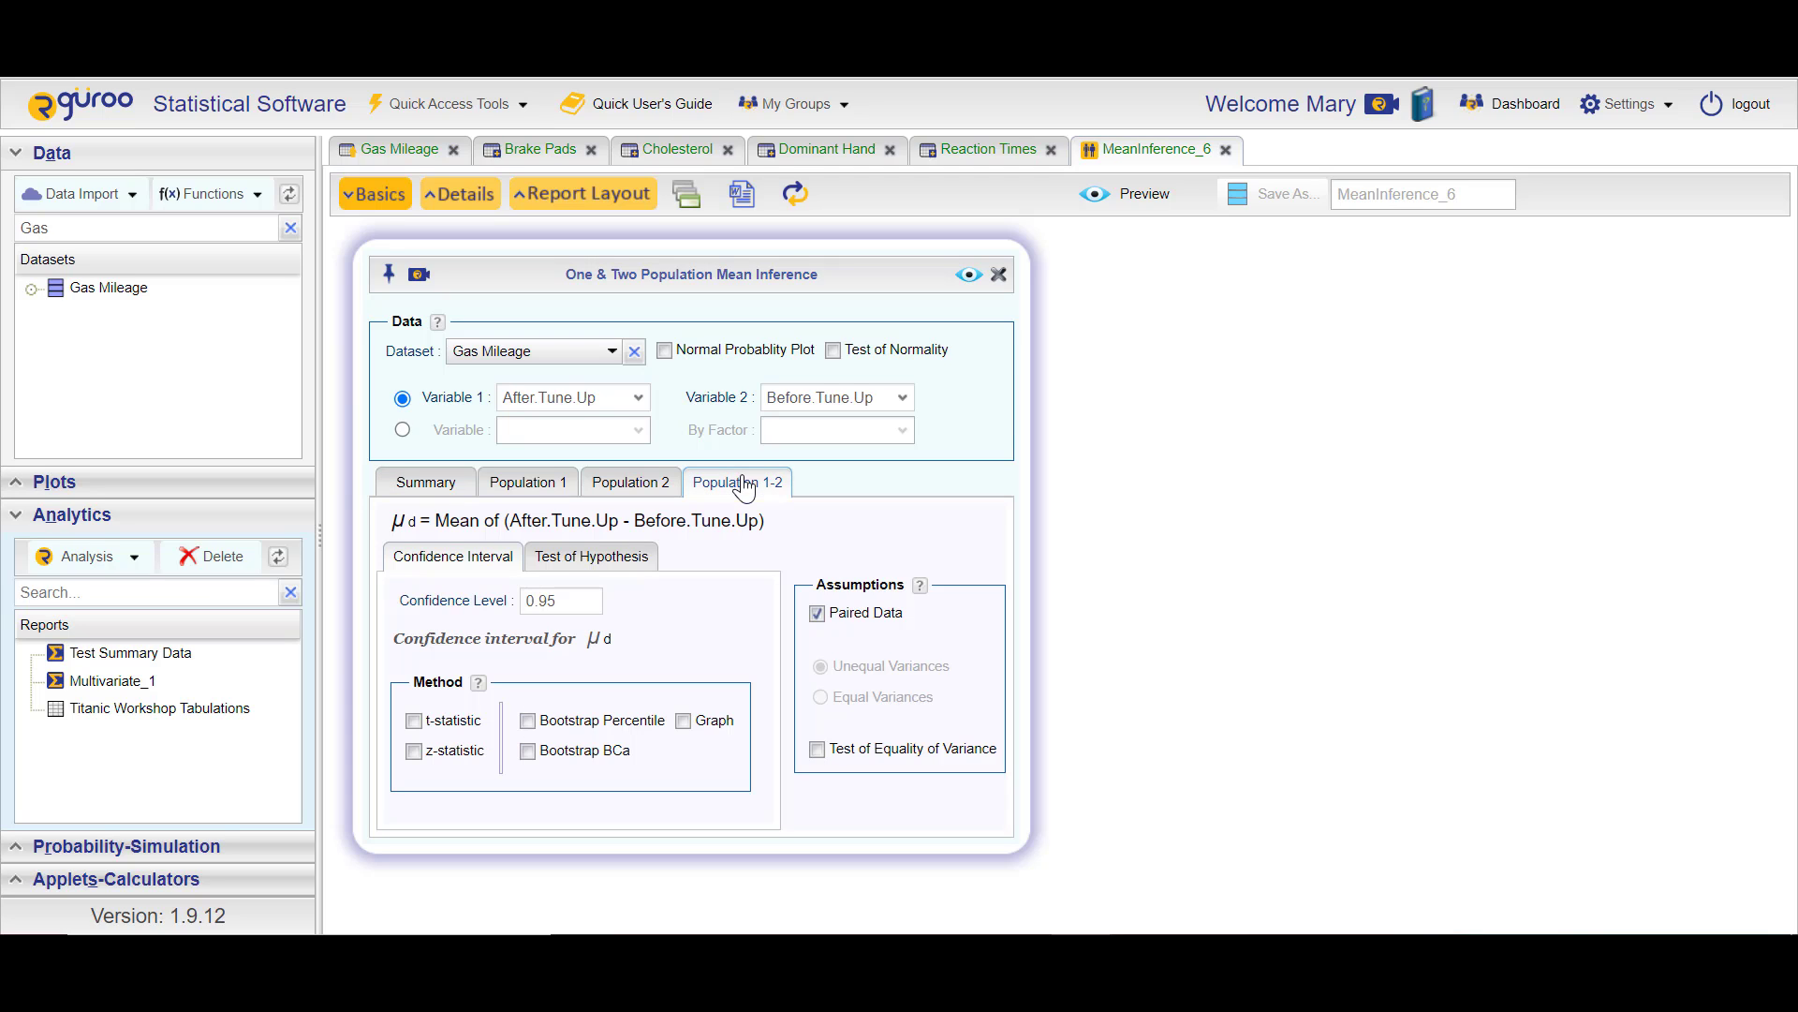
click(570, 598)
text(9)
click(414, 719)
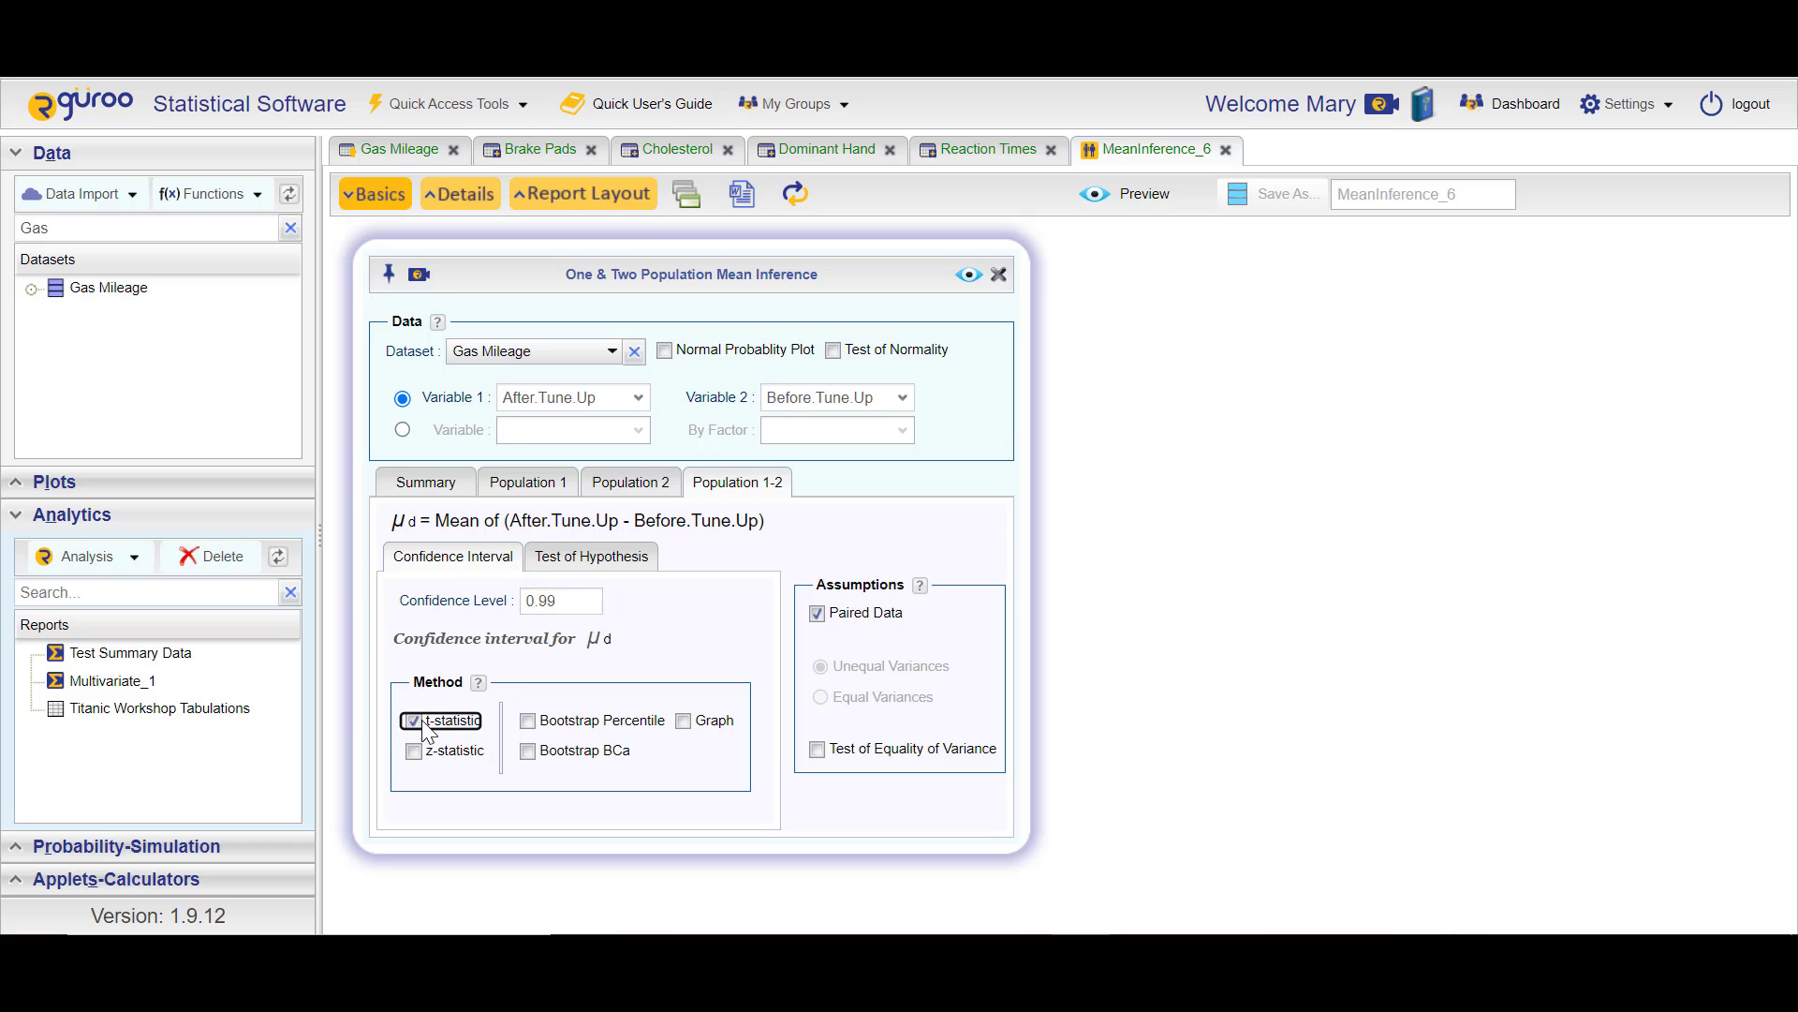
- Configure the Population 1-2 hypothesis test with significance level 0.01, alternative hypothesis μd > 0 and the t-statistic method
click(610, 561)
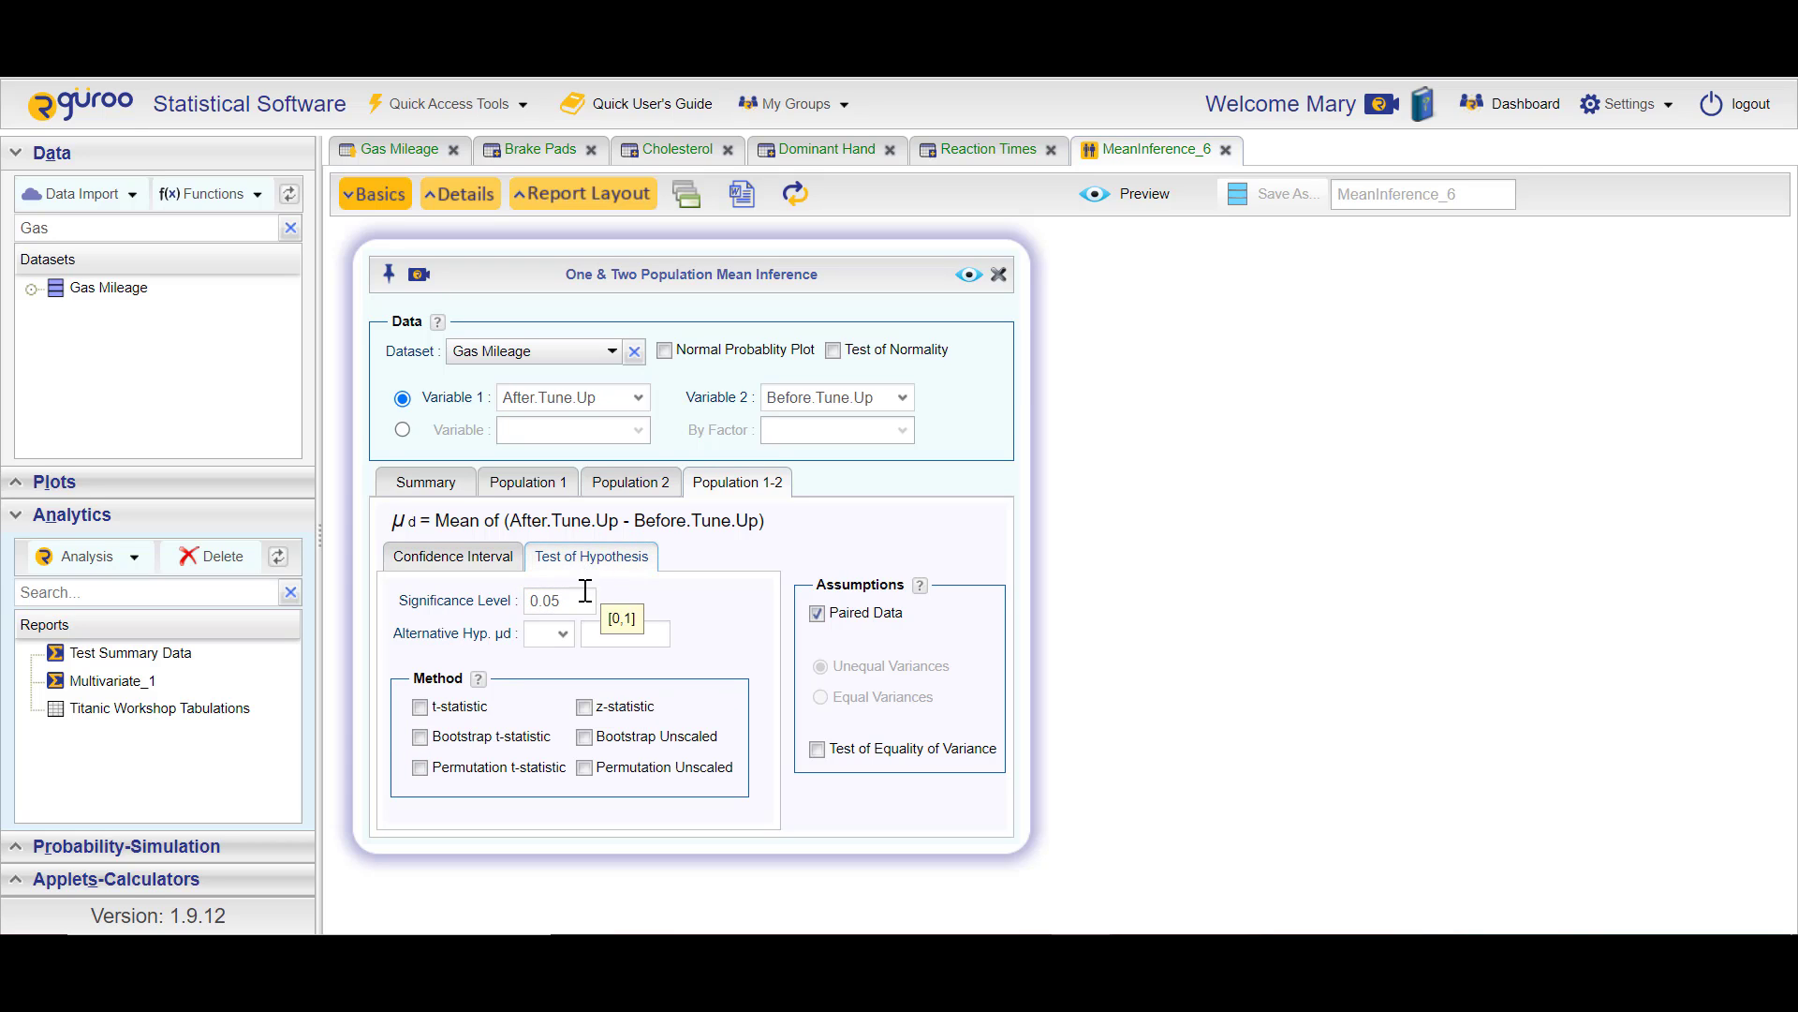
click(582, 596)
click(560, 633)
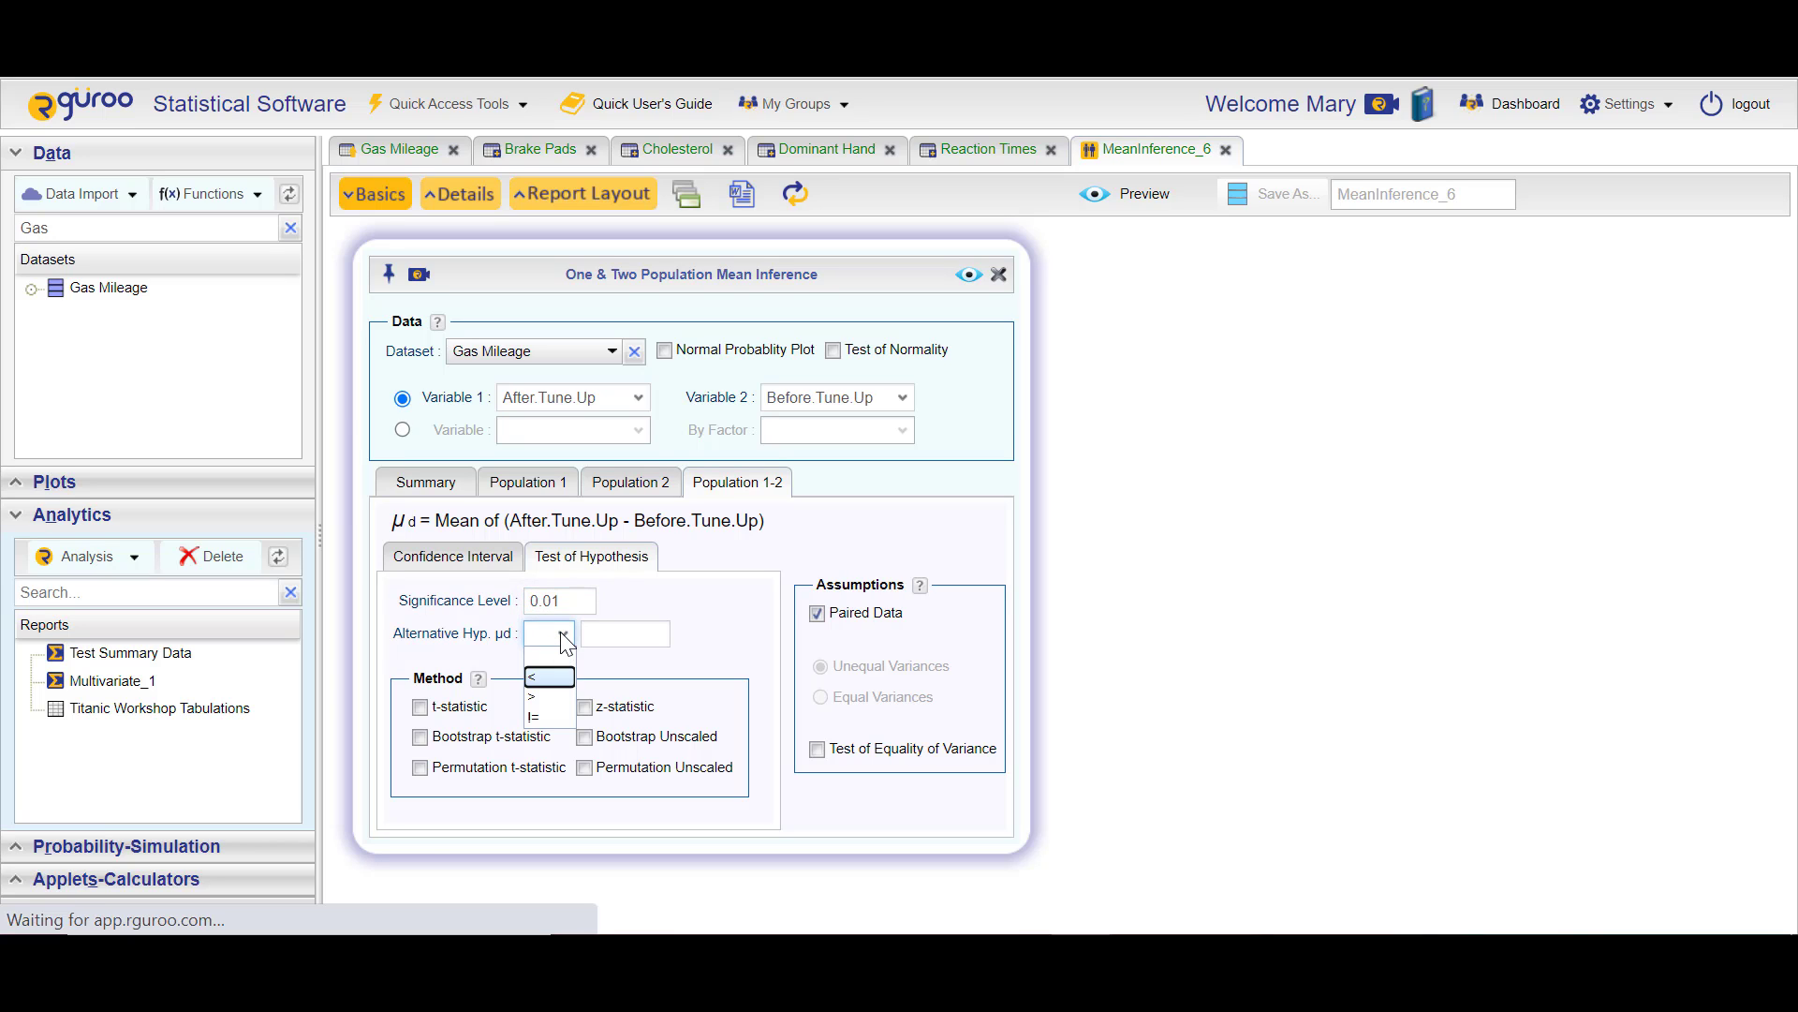
click(543, 696)
click(613, 637)
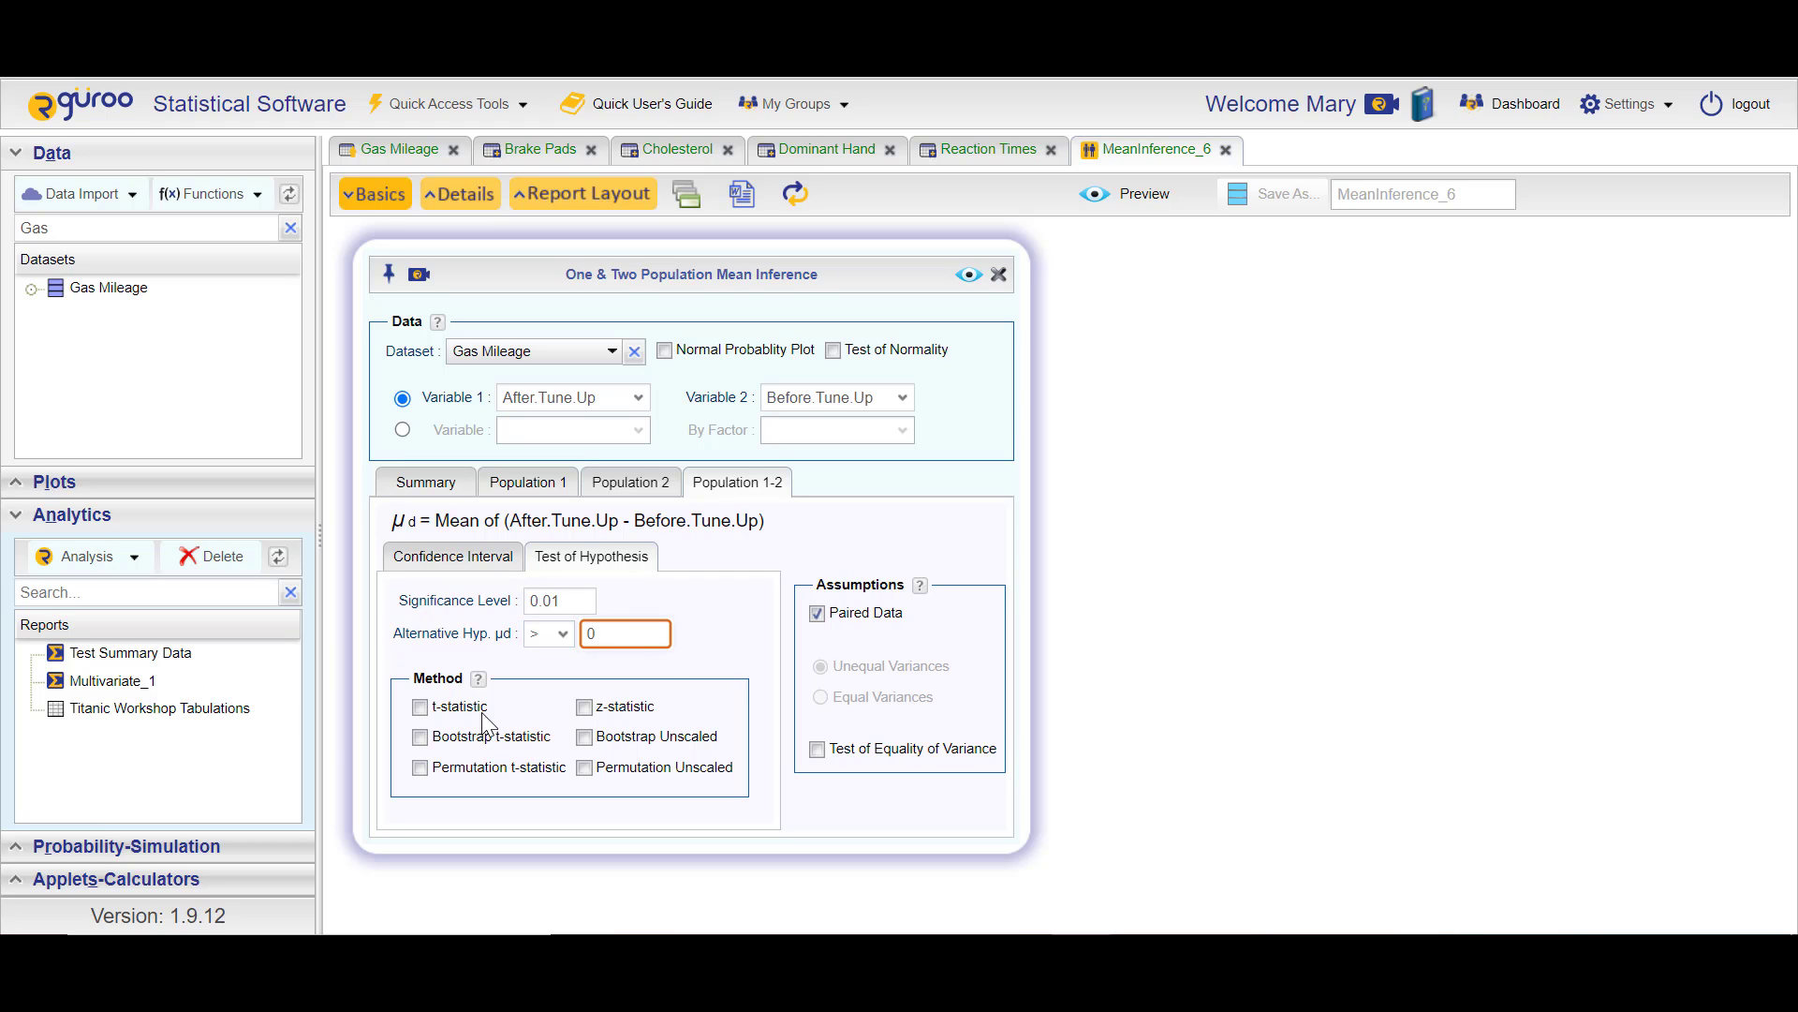
click(432, 710)
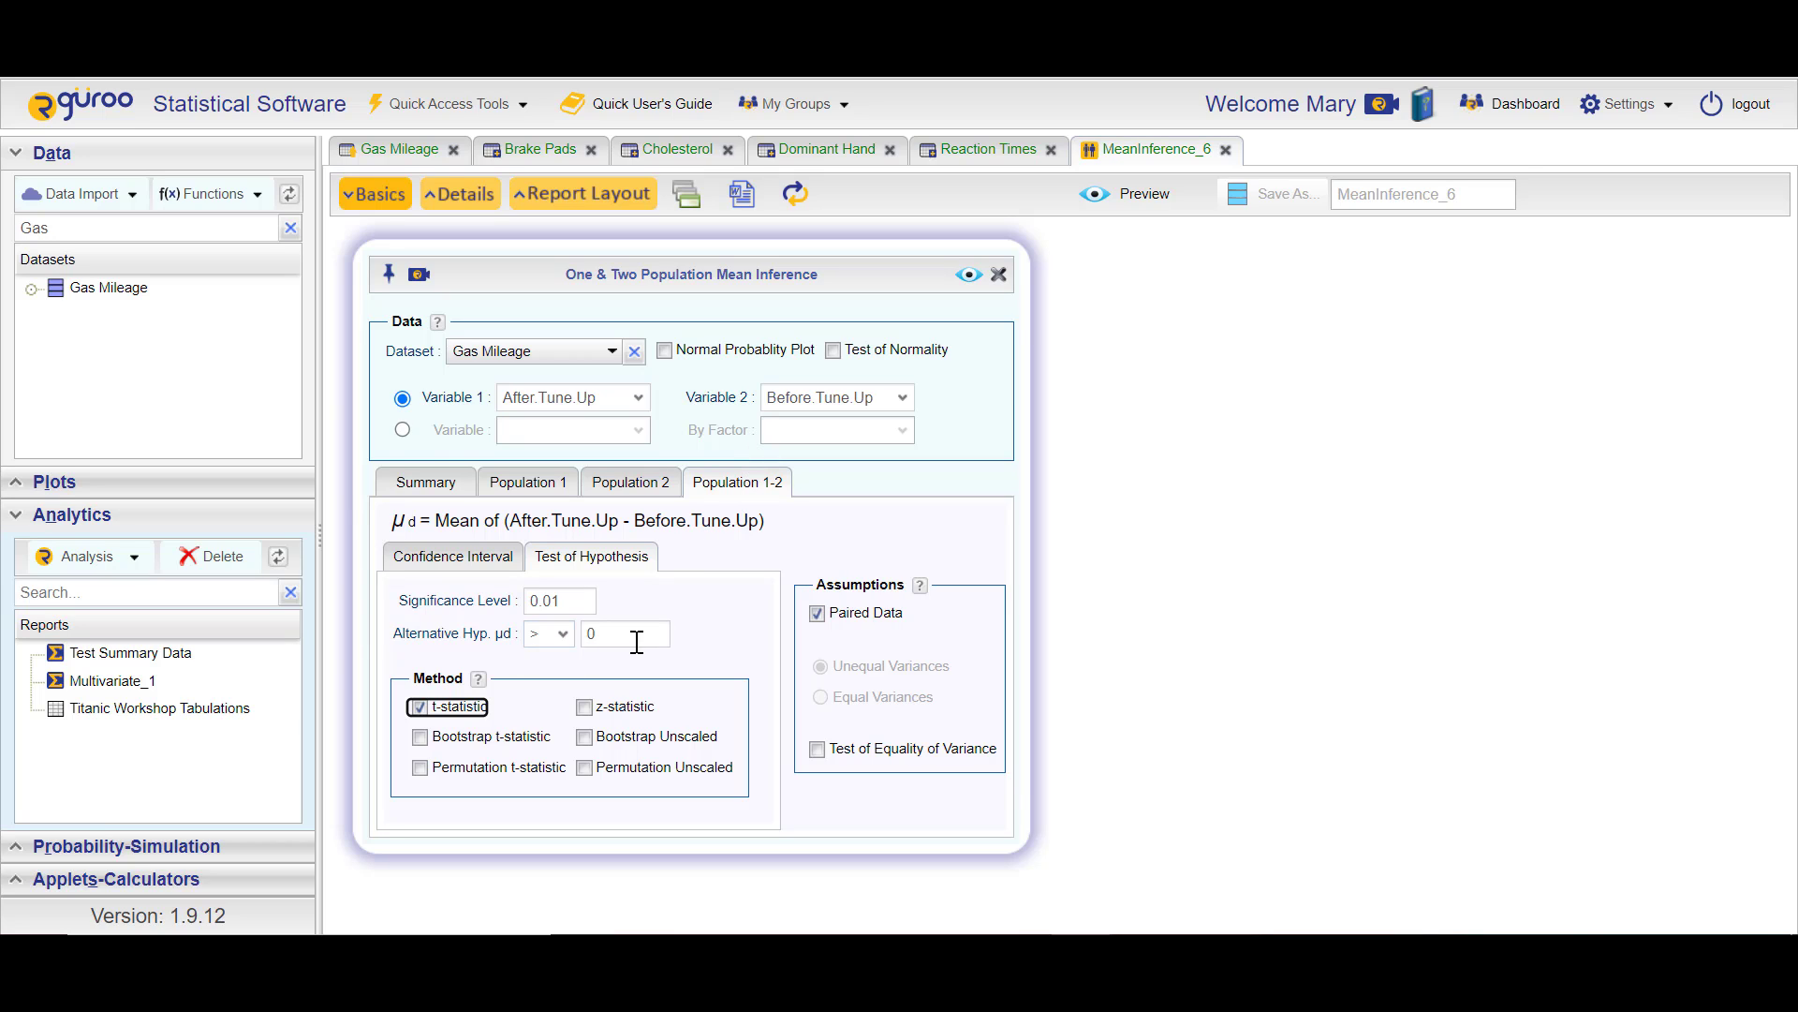
- Review the summary statistics of the paired difference
click(425, 485)
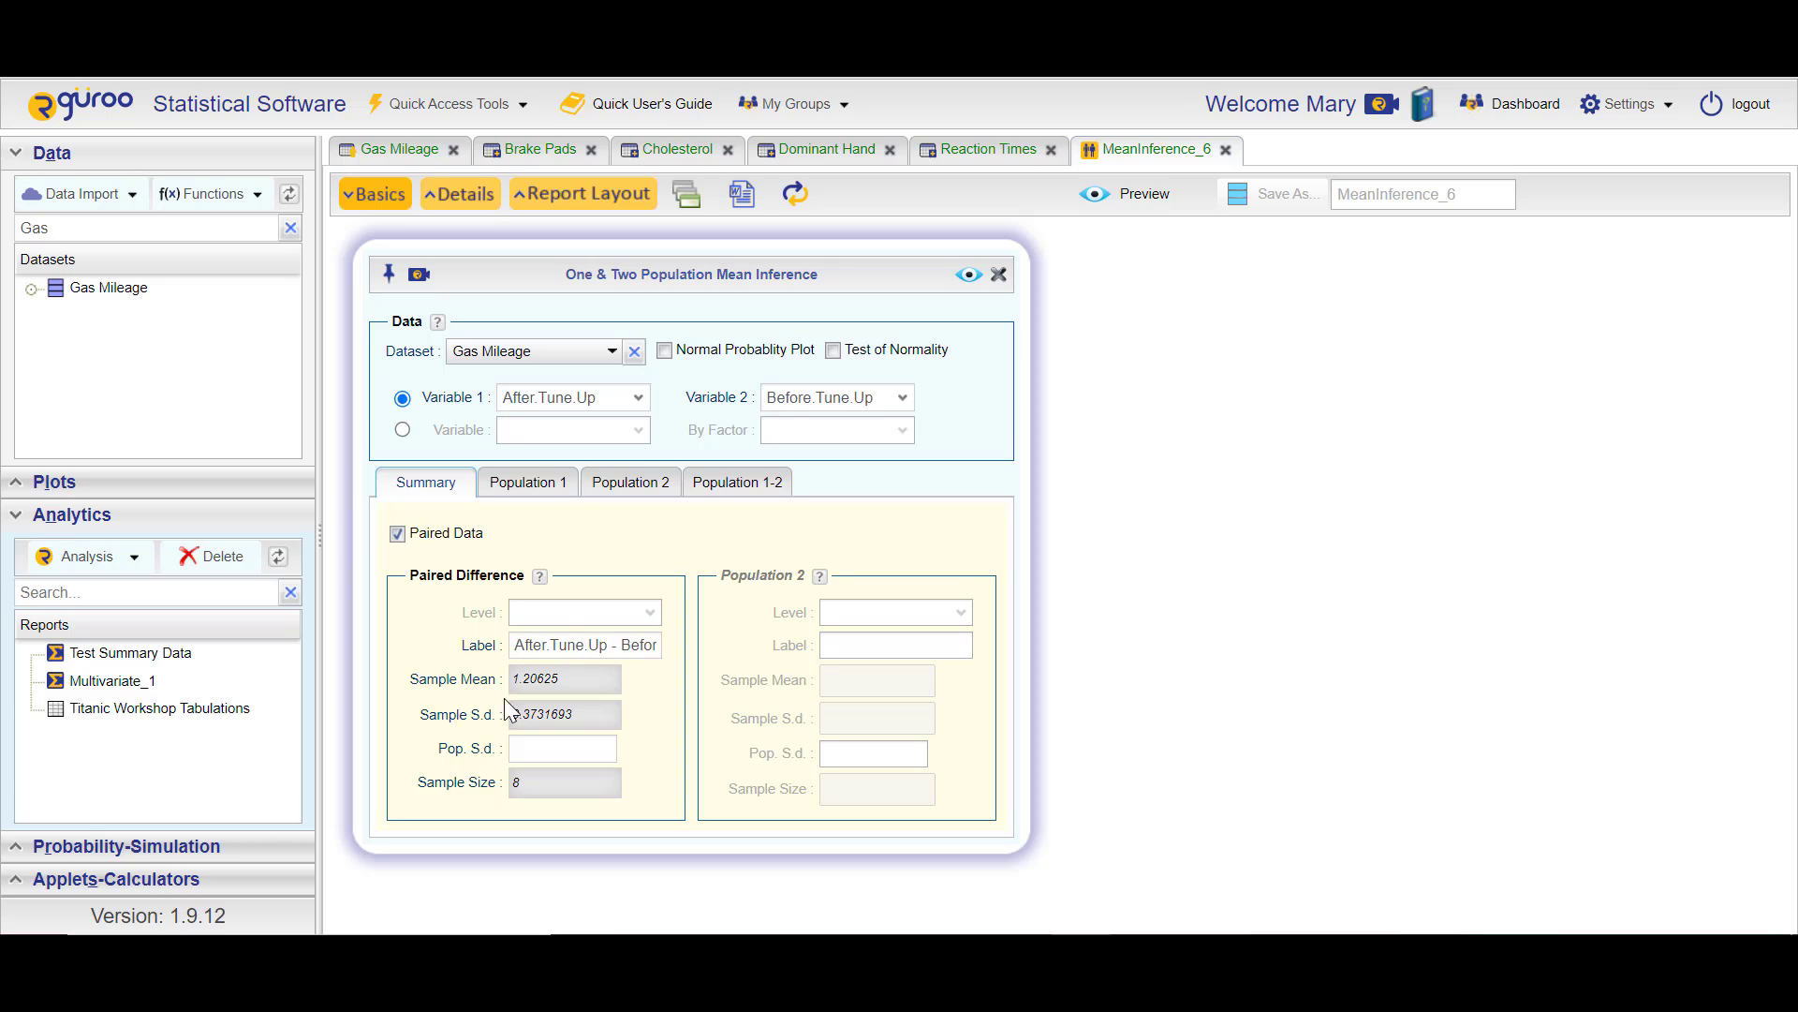
- Review the Population 1-2 confidence interval and hypothesis test settings for the paired tune-up data
click(730, 487)
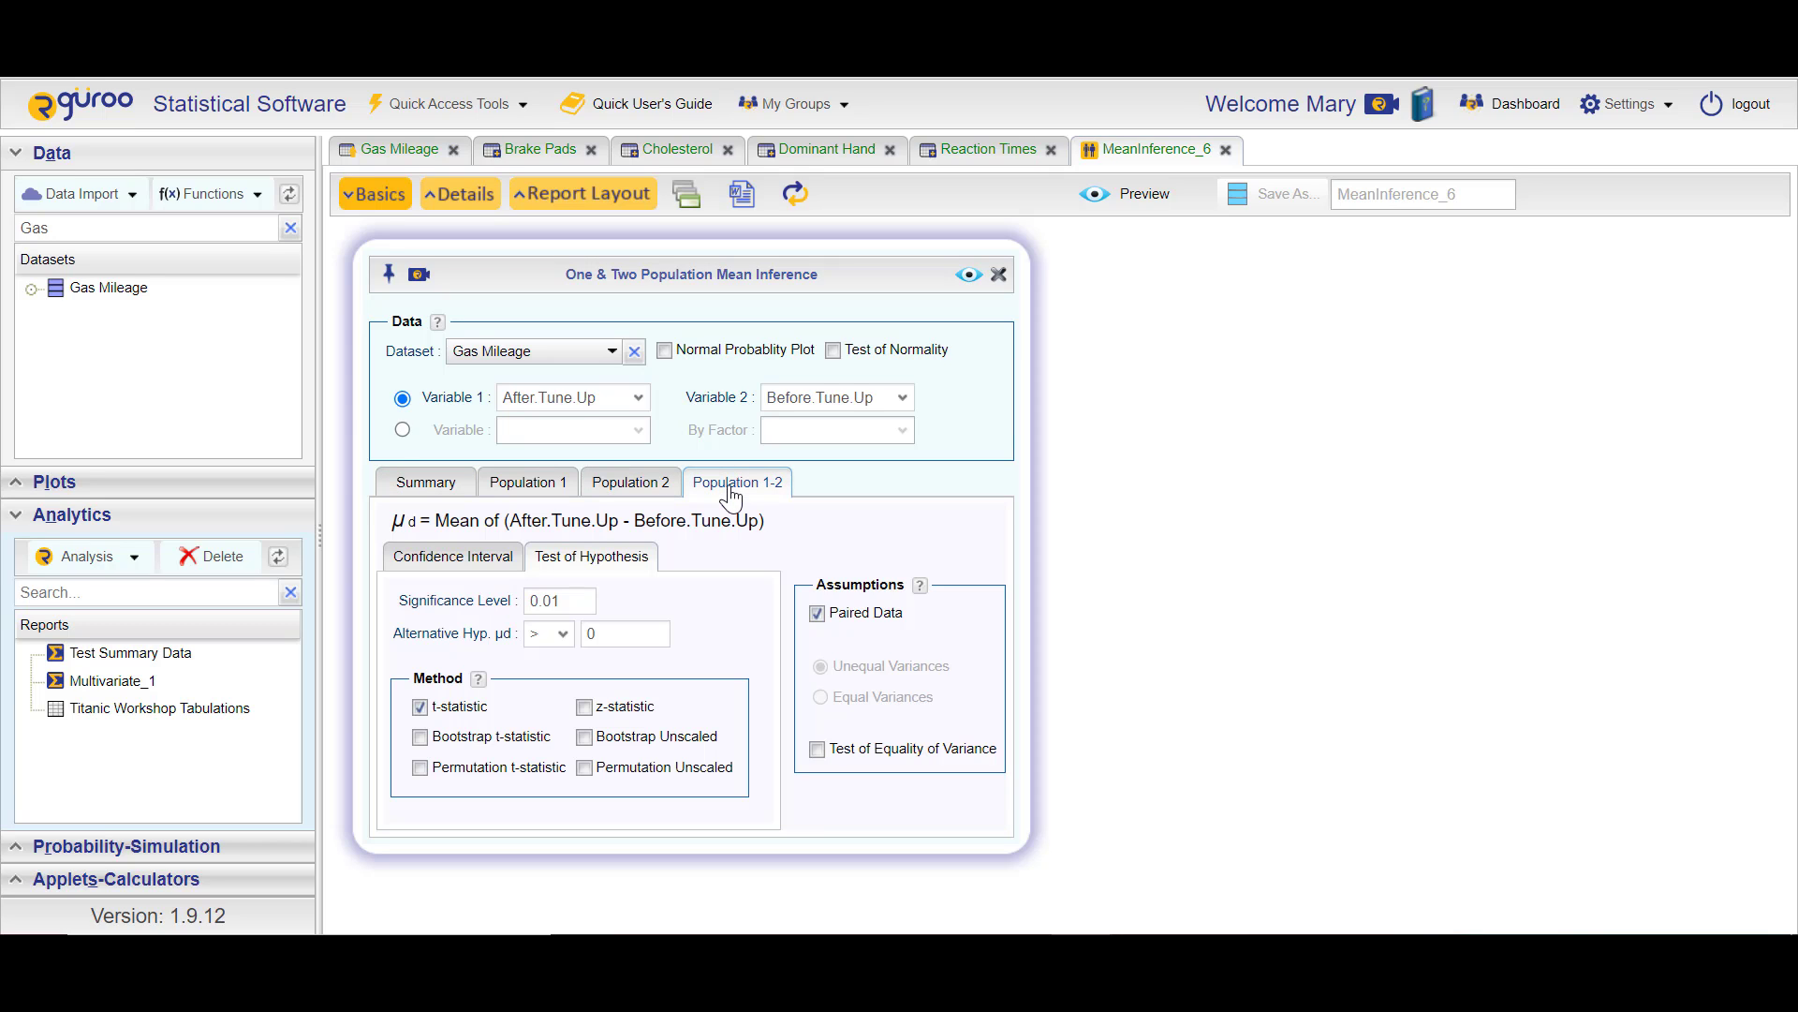
click(467, 565)
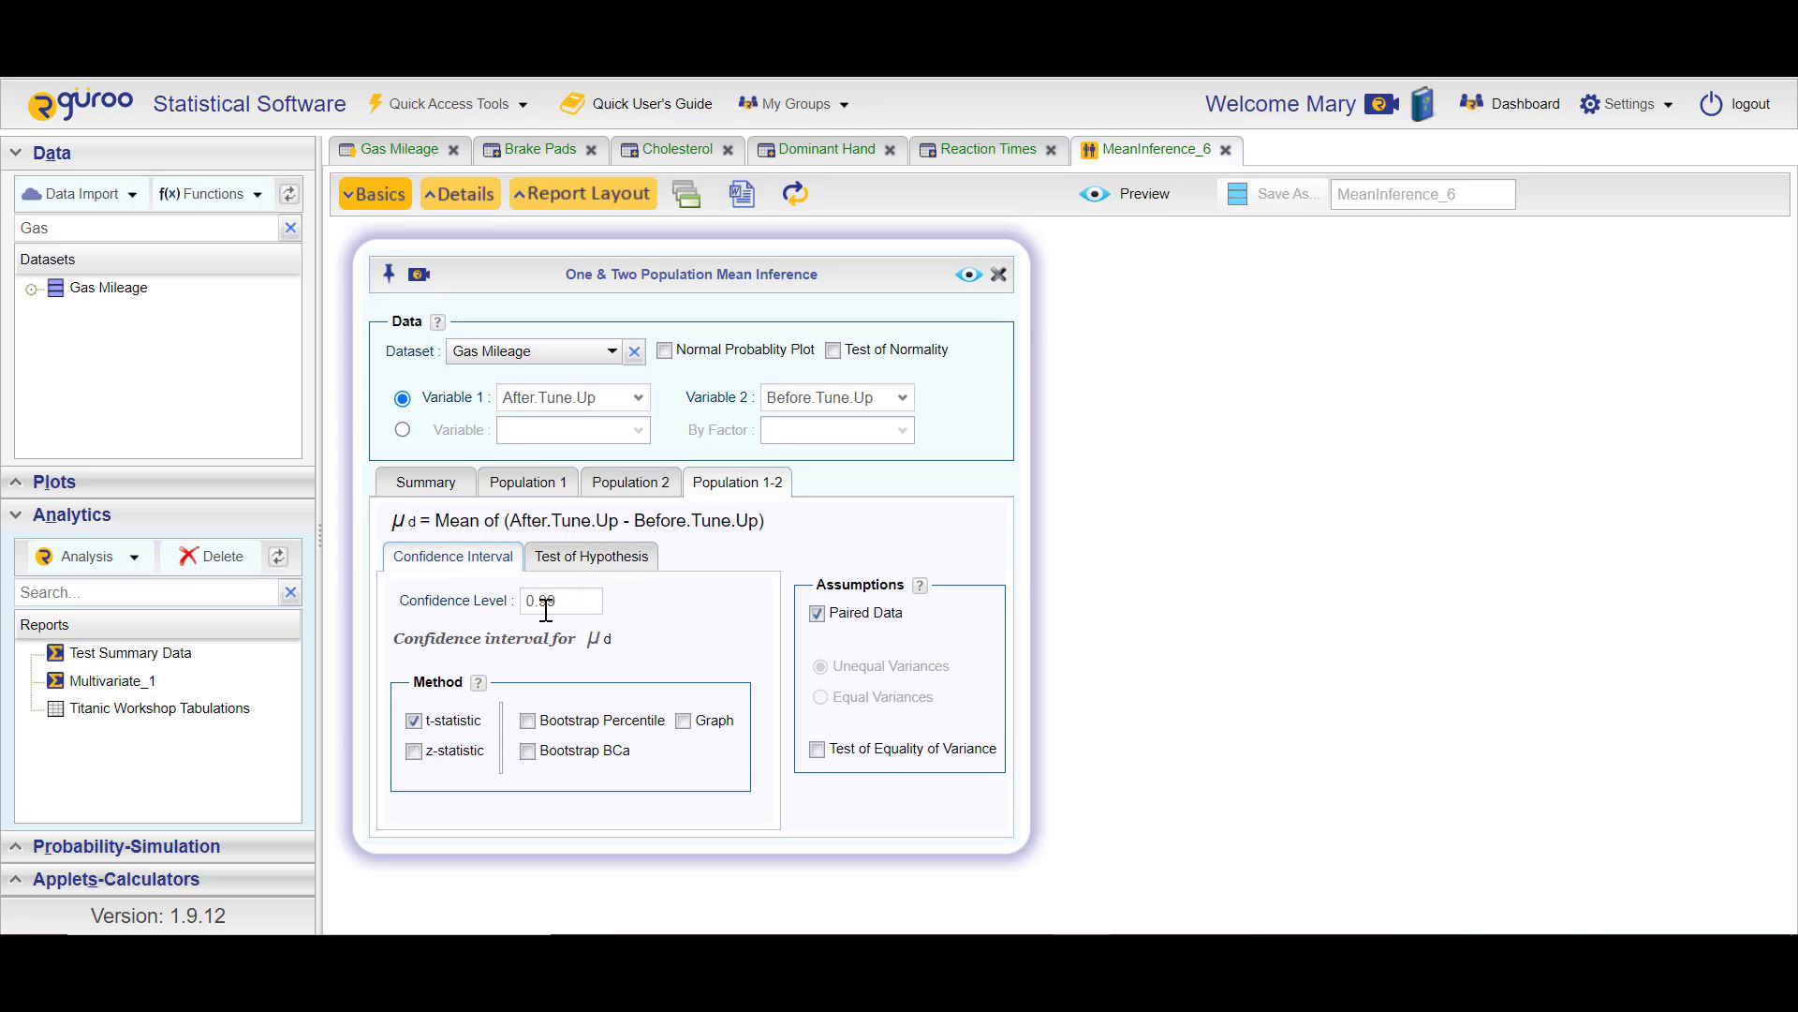
click(592, 558)
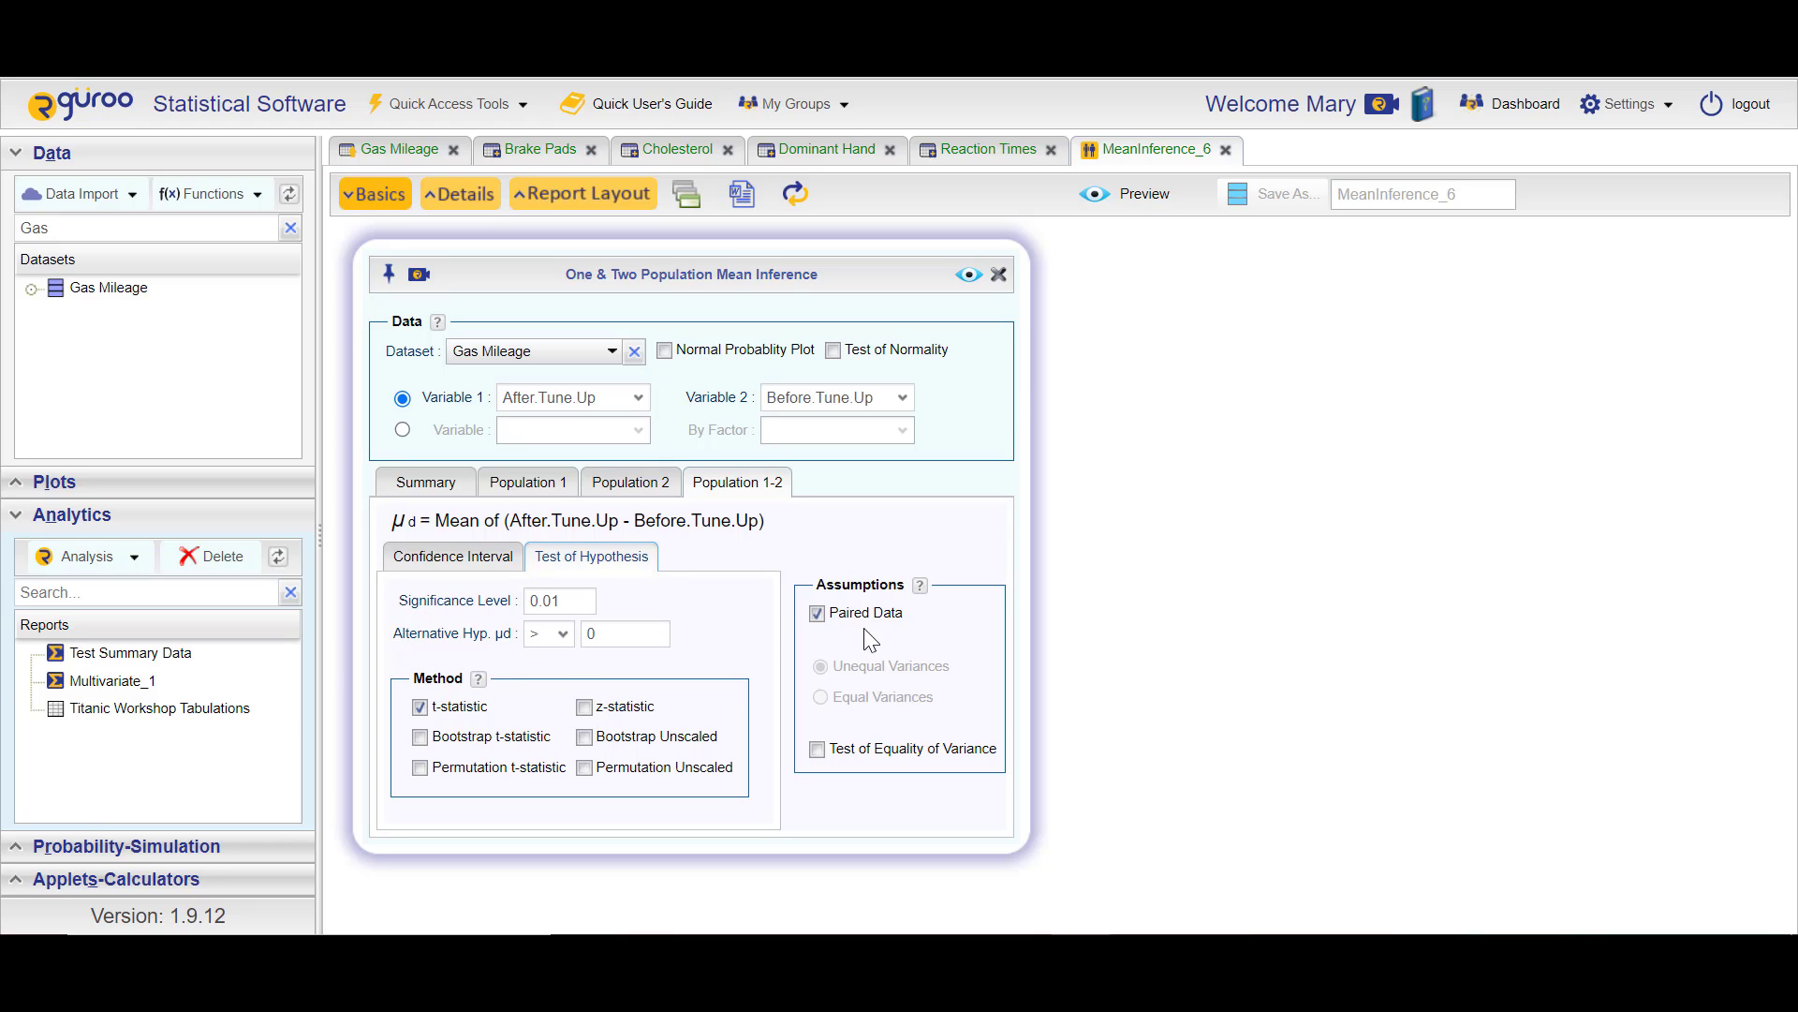
- Generate the mean inference report for Gas Mileage and examine its confidence interval and paired t-test results
click(972, 275)
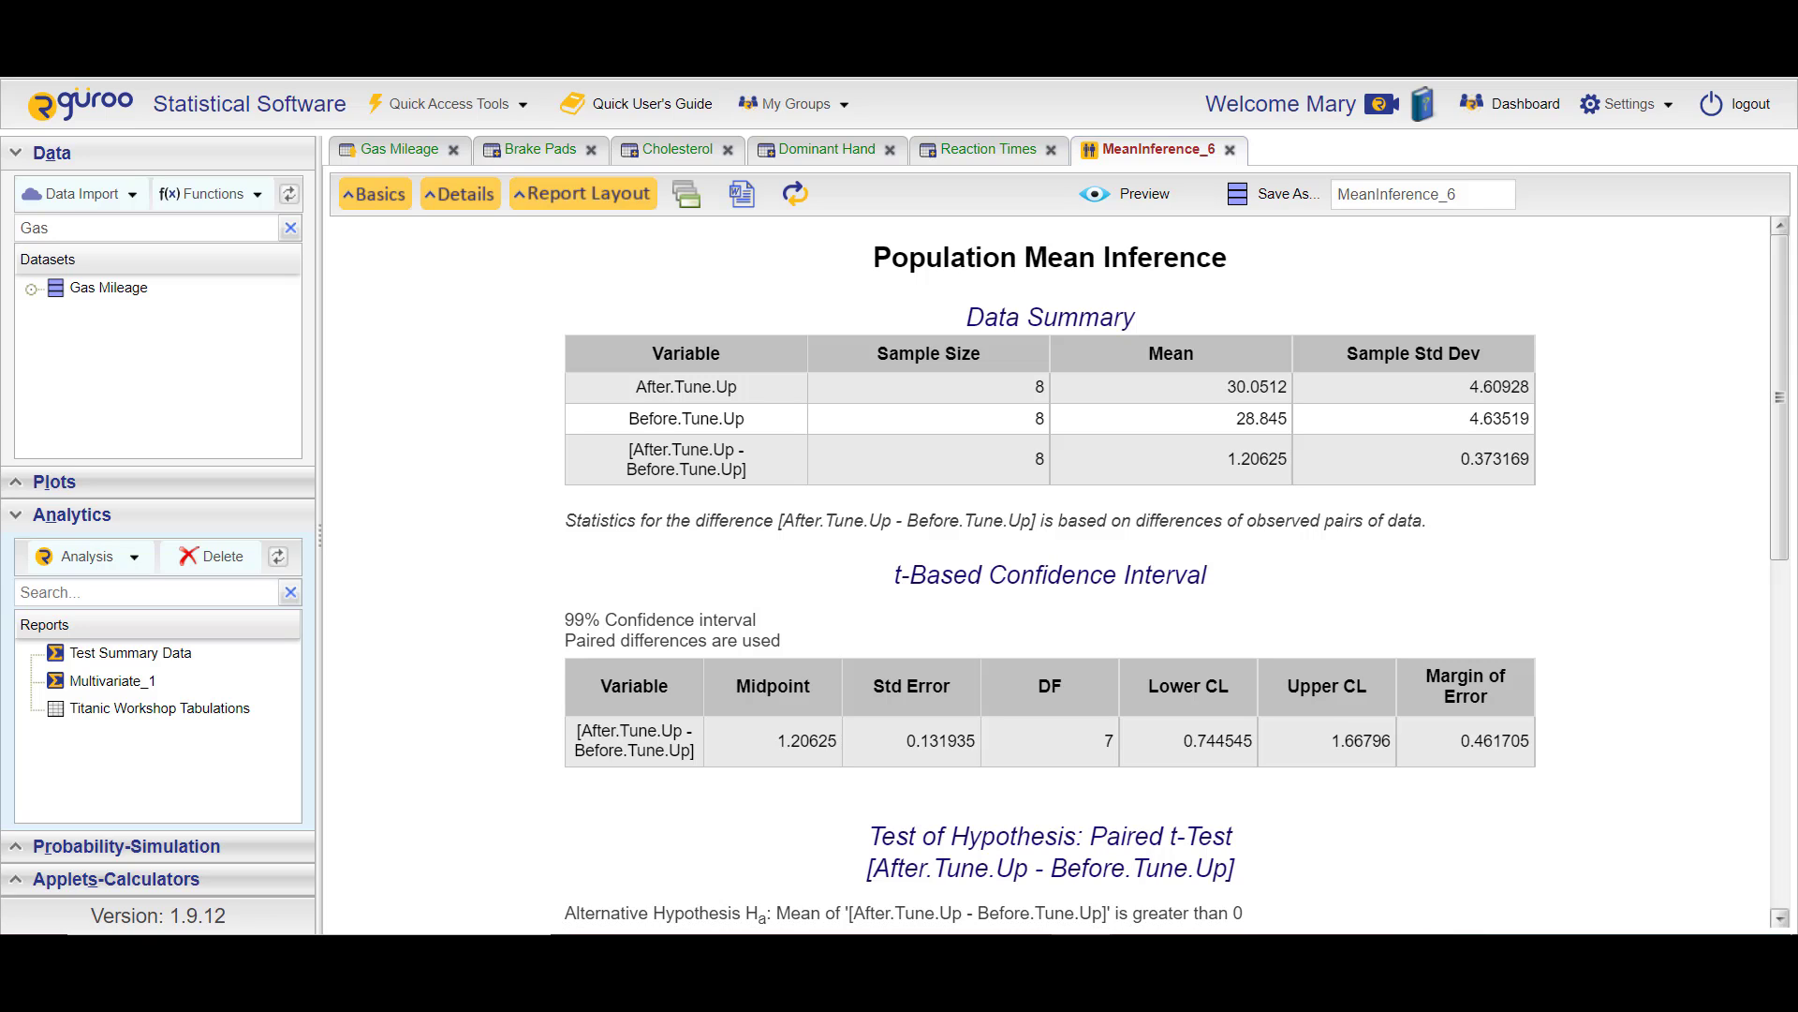
click(1700, 860)
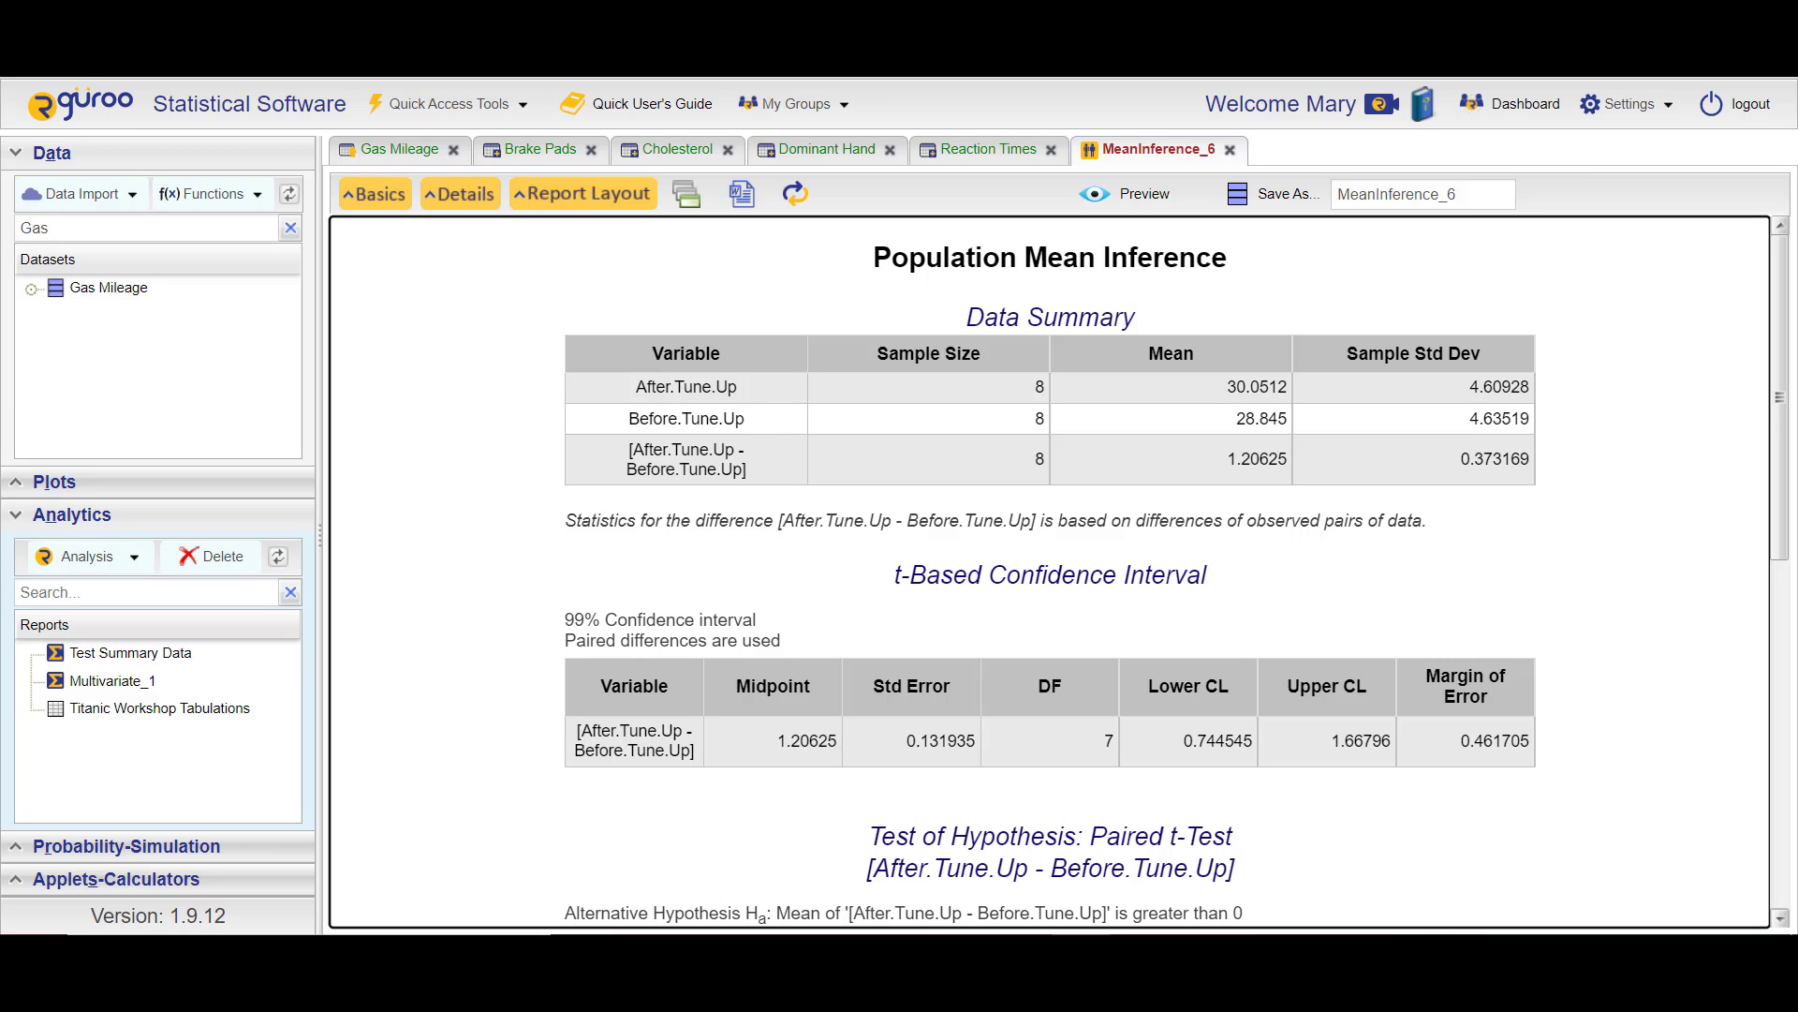
scroll(1049, 571, down, 6)
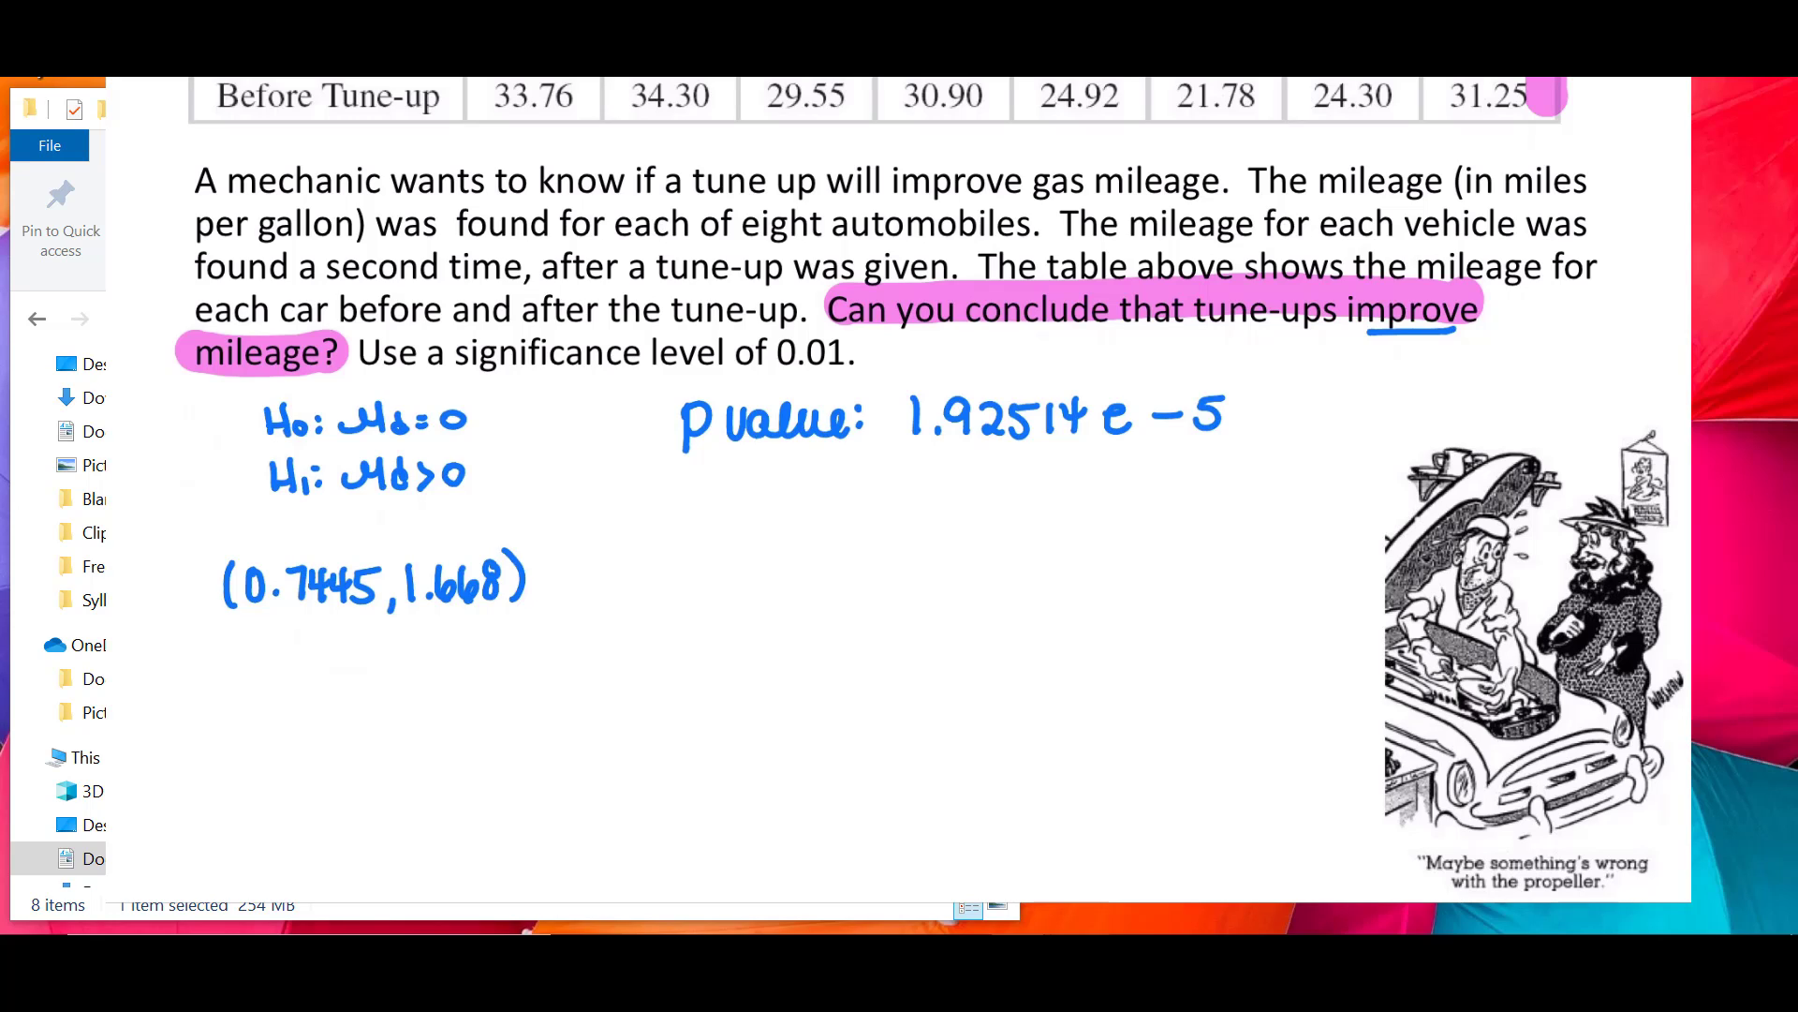
- In the handwritten notes, convert the p-value 1.92514e-5 to decimal form and write the comparison .000019 < 0.01
mouse_move(996, 480)
mouse_down()
mouse_move(997, 513)
mouse_move(1031, 489)
mouse_move(1041, 510)
mouse_move(927, 524)
mouse_move(777, 502)
mouse_move(811, 481)
mouse_move(947, 490)
mouse_up()
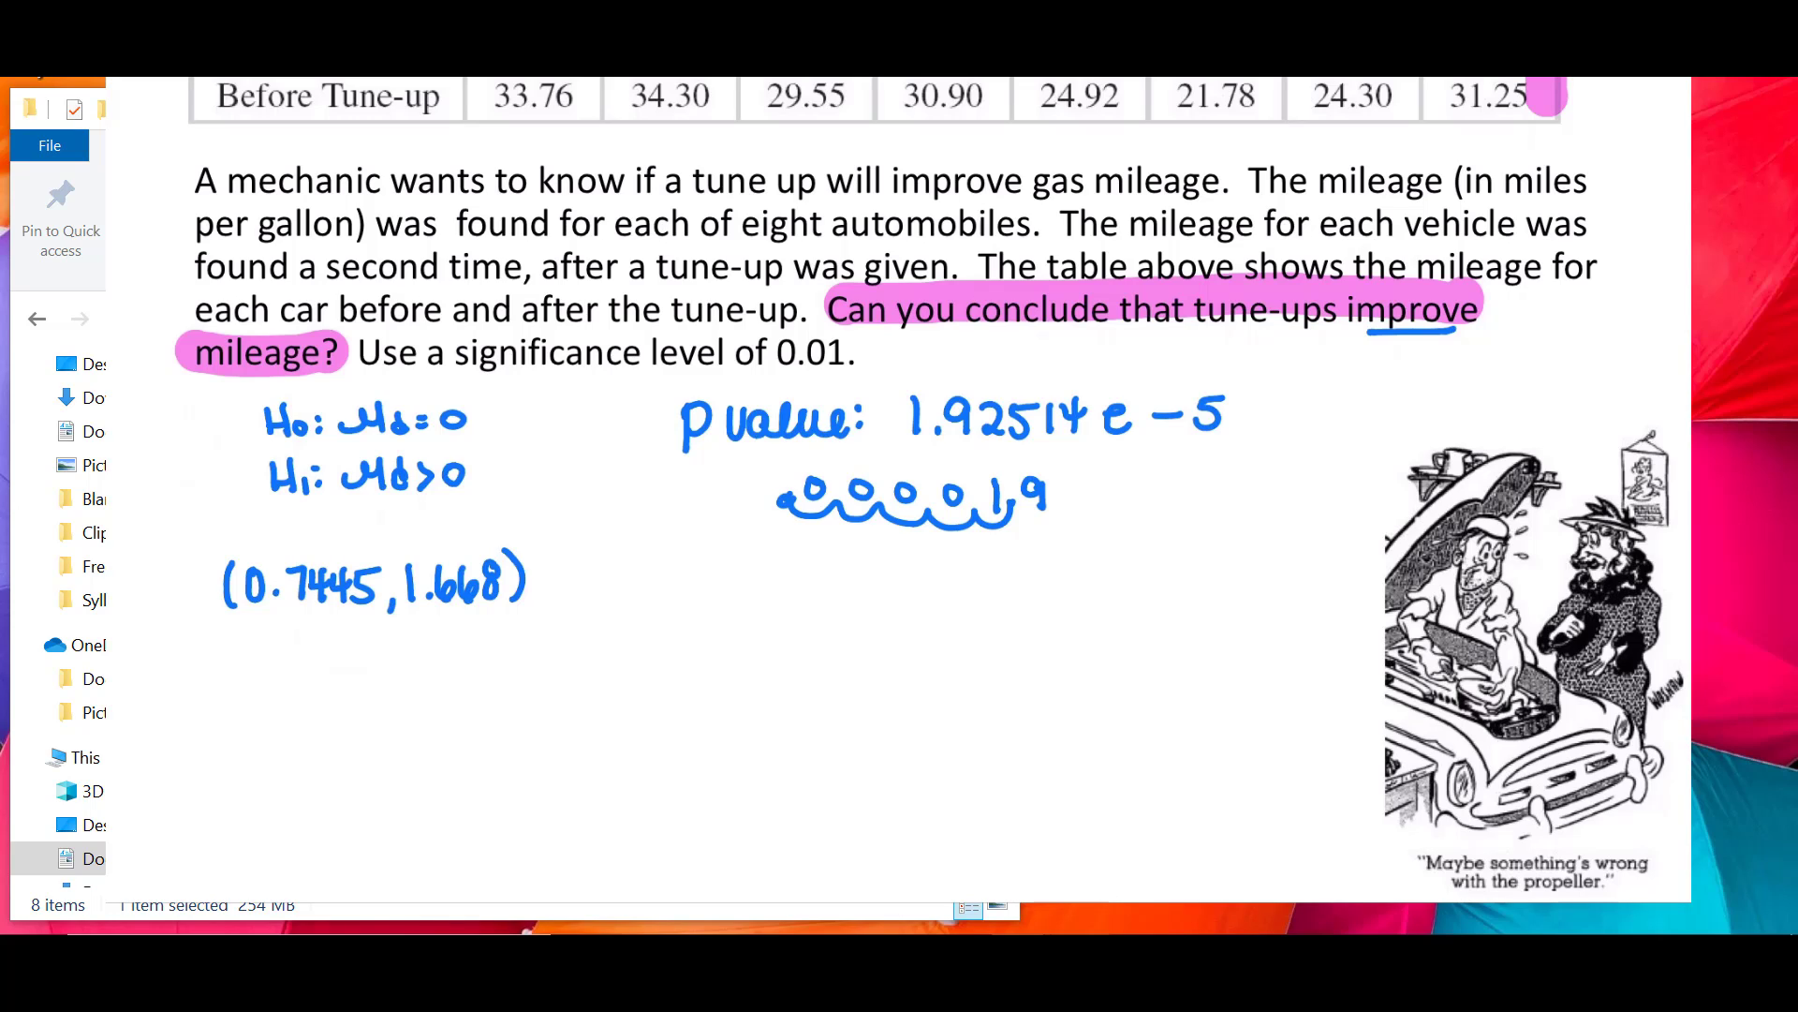
click(843, 573)
mouse_move(866, 559)
mouse_down()
mouse_move(979, 580)
mouse_move(1010, 562)
mouse_move(1015, 579)
mouse_up()
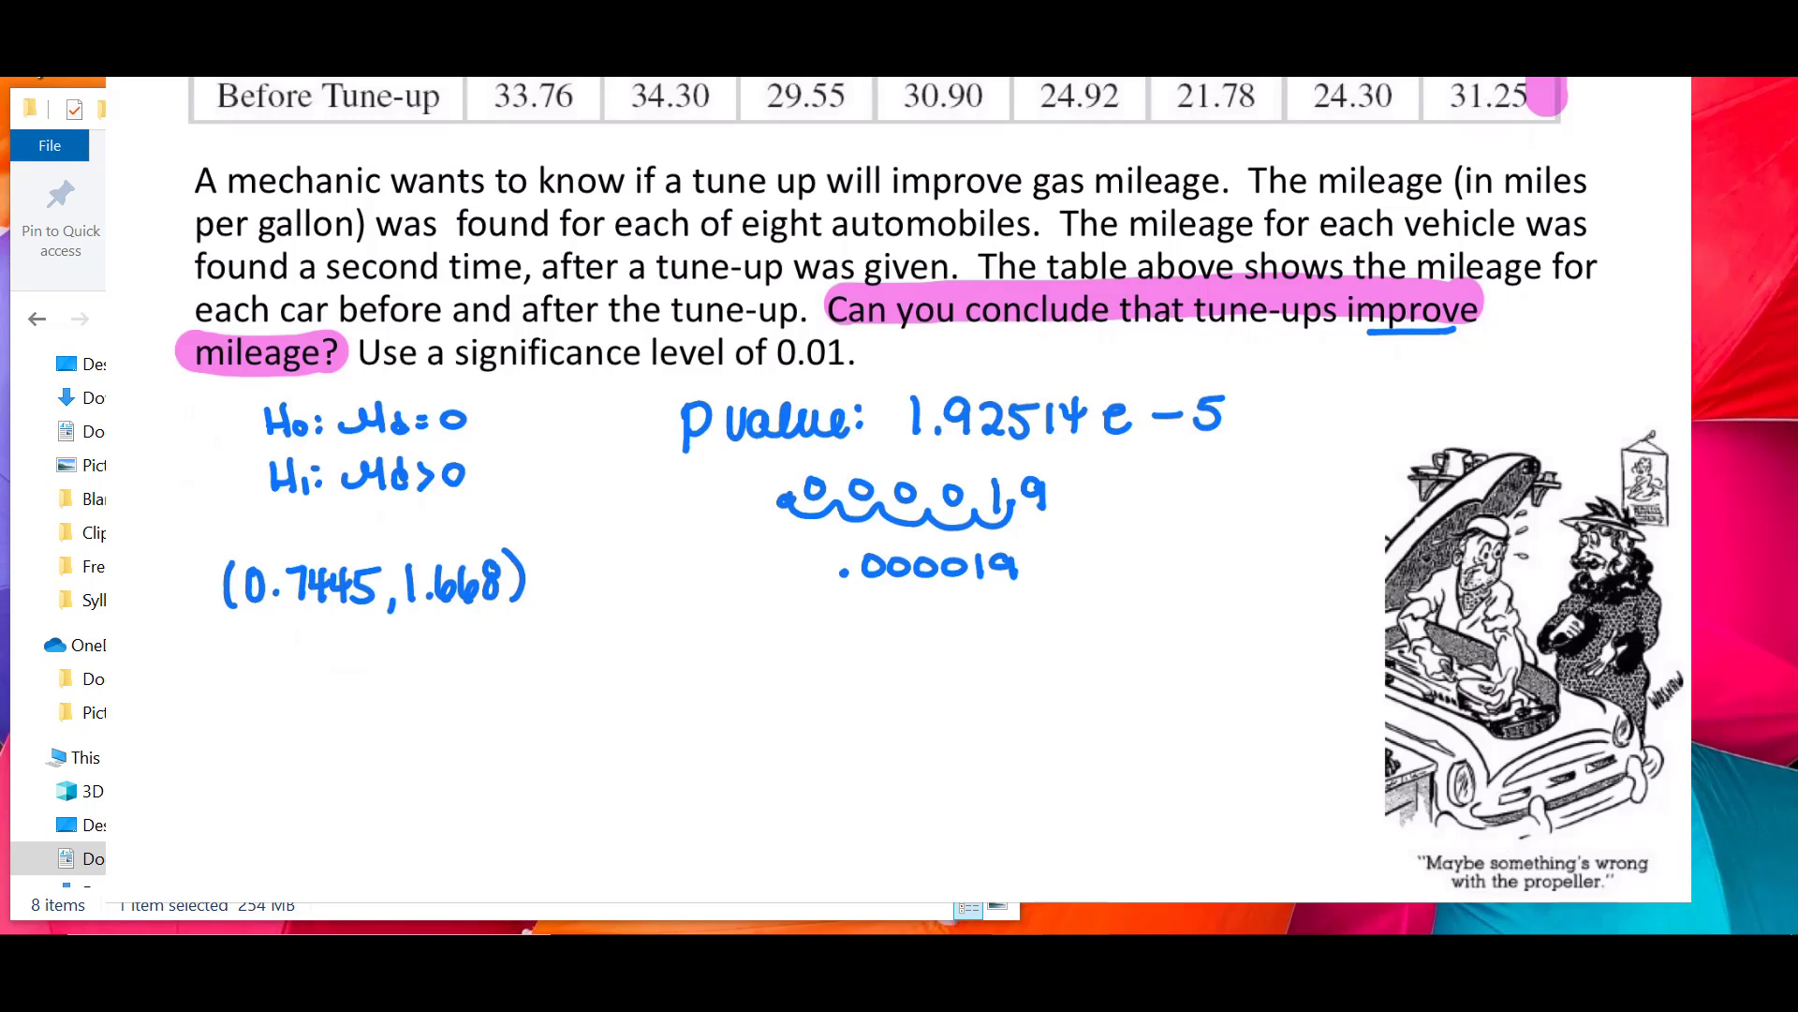
mouse_move(1048, 545)
mouse_down()
mouse_move(1031, 562)
mouse_move(1052, 571)
mouse_move(1140, 552)
mouse_move(1161, 572)
mouse_up()
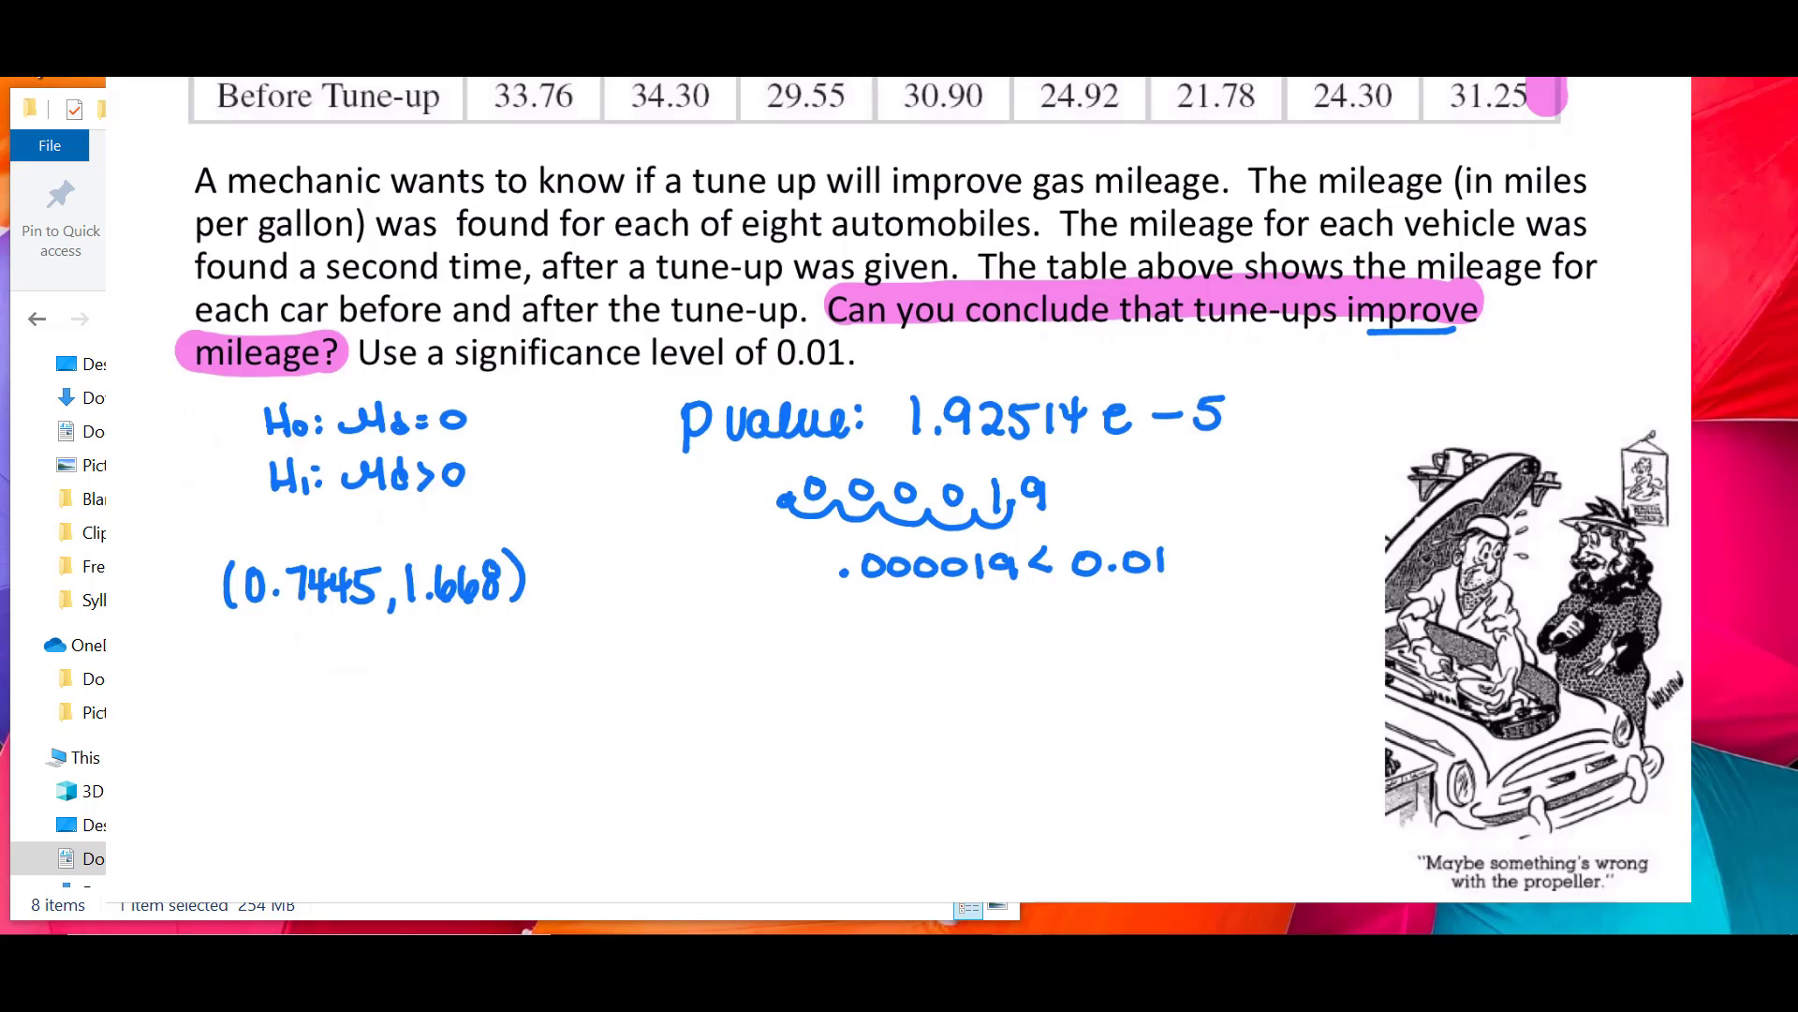
- Write "Reject Ho" below the comparison, then strike out the null hypothesis and circle the alternative hypothesis in red
mouse_move(717, 610)
mouse_down()
mouse_move(719, 635)
mouse_move(761, 639)
mouse_move(768, 663)
mouse_move(829, 644)
mouse_up()
click(769, 616)
mouse_move(824, 609)
mouse_down()
mouse_move(826, 646)
mouse_move(843, 622)
mouse_up()
drag(861, 610, 860, 648)
mouse_move(875, 608)
mouse_down()
mouse_move(875, 647)
mouse_move(874, 628)
mouse_up()
drag(891, 628, 889, 630)
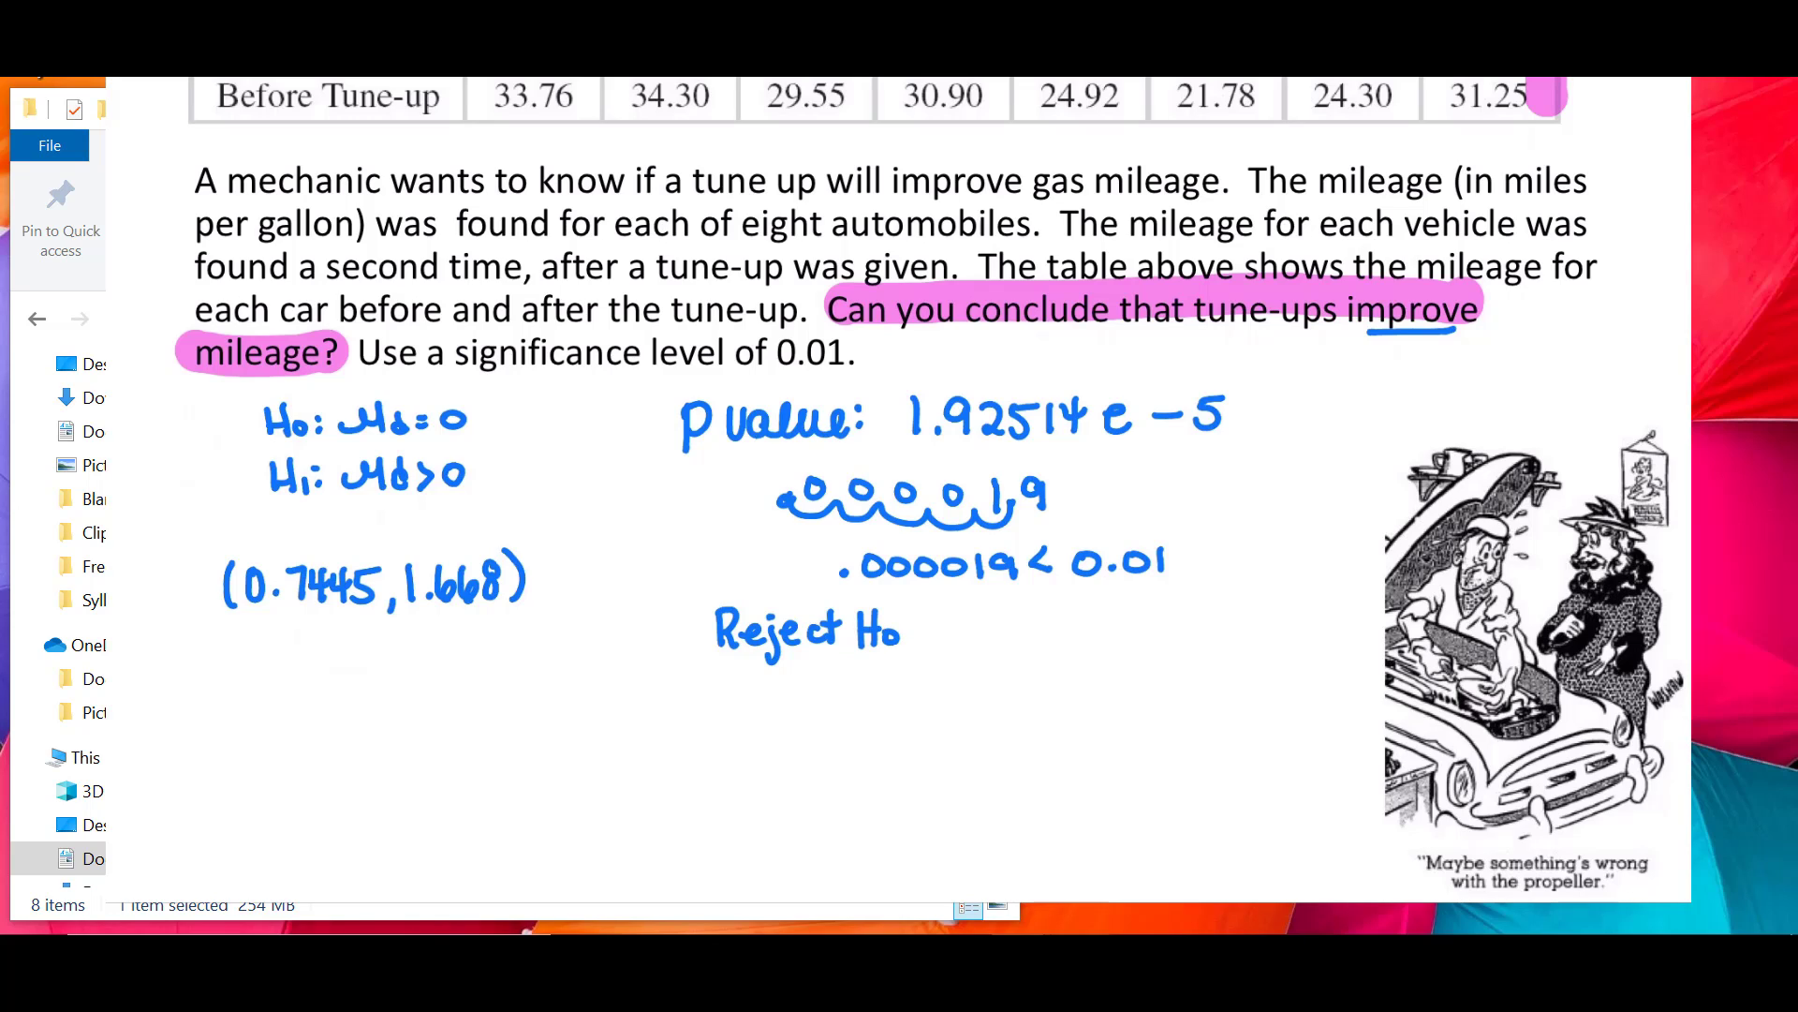
drag(267, 426, 471, 406)
mouse_move(332, 437)
mouse_down()
mouse_move(245, 473)
mouse_move(501, 494)
mouse_move(314, 435)
mouse_up()
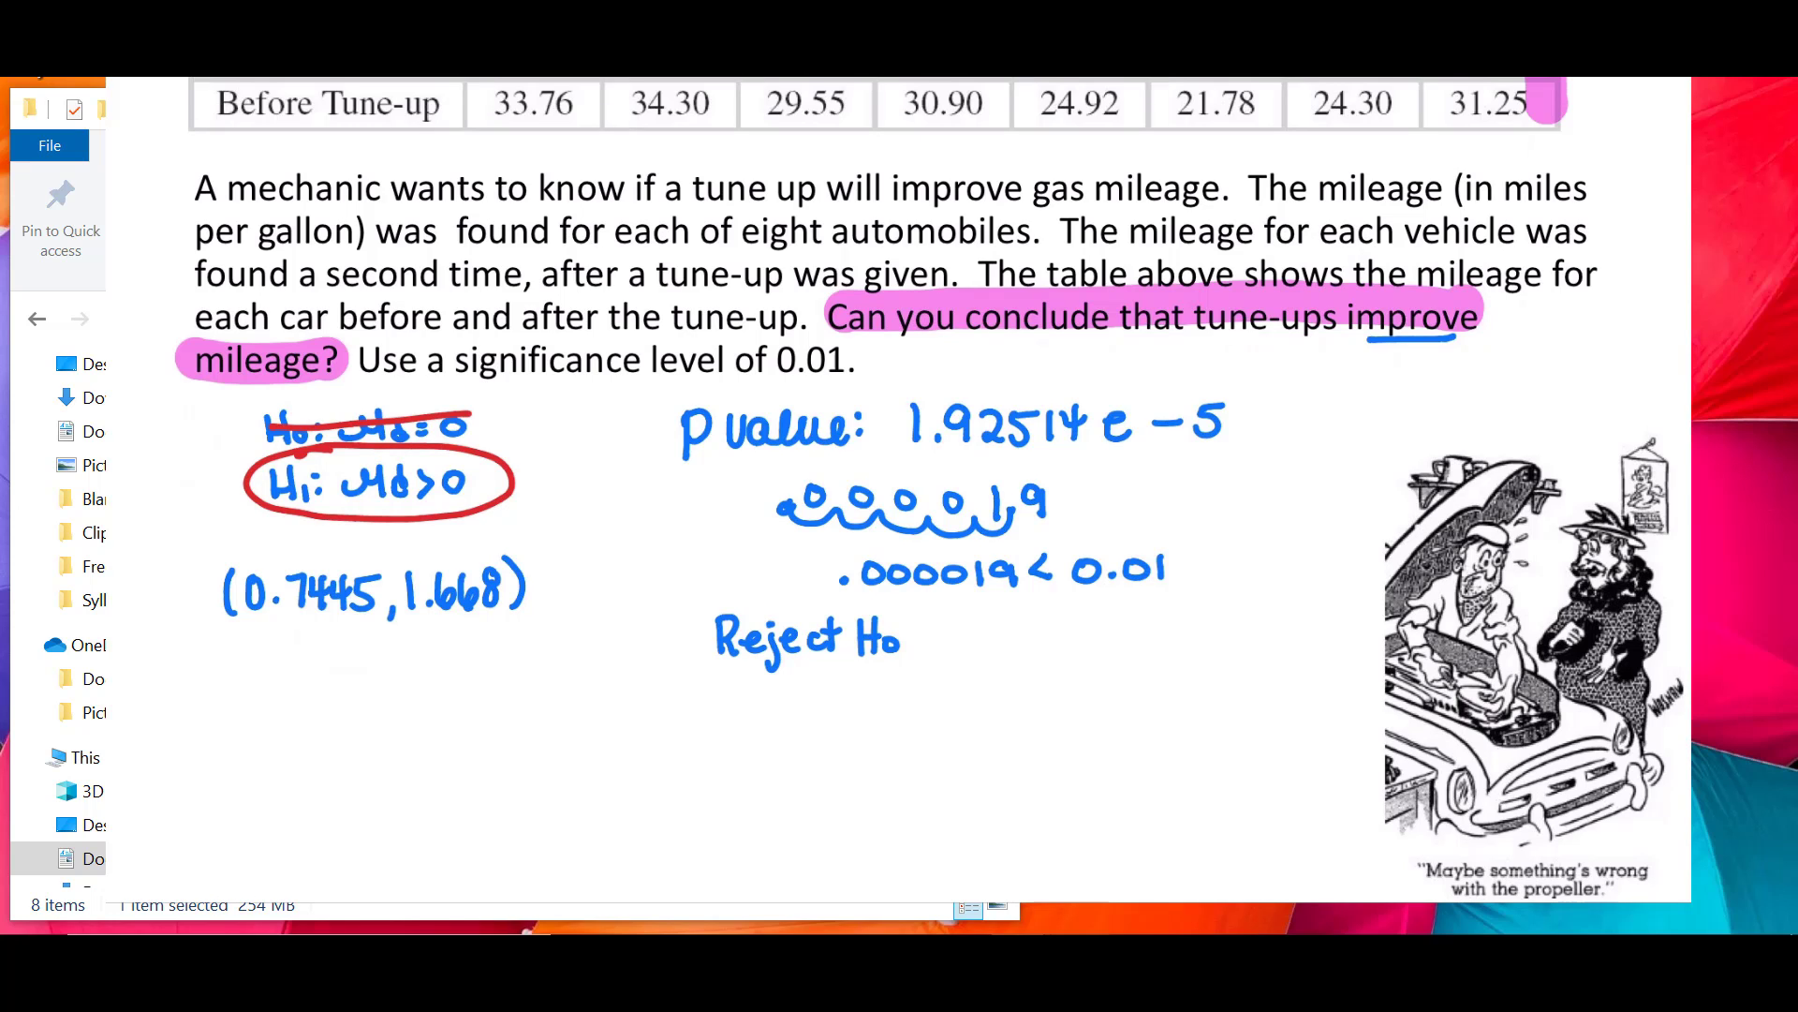
- Handwrite "There is enough evidence to conclude that" below the results and underline the tune-ups improve mileage wording in the question
scroll(930, 490, up, 1)
drag(194, 686, 192, 718)
mouse_move(176, 689)
mouse_down()
mouse_move(208, 684)
mouse_move(223, 717)
mouse_move(375, 720)
mouse_up()
drag(380, 702, 401, 719)
mouse_move(418, 703)
mouse_down()
mouse_move(412, 721)
mouse_move(438, 719)
mouse_move(448, 747)
mouse_move(540, 701)
mouse_move(601, 723)
mouse_up()
mouse_move(613, 717)
mouse_down()
mouse_move(674, 729)
mouse_move(682, 709)
mouse_up()
mouse_move(689, 712)
mouse_down()
mouse_move(766, 726)
mouse_move(793, 698)
mouse_move(817, 726)
mouse_up()
mouse_move(833, 693)
mouse_down()
mouse_move(835, 727)
mouse_move(893, 727)
mouse_up()
drag(890, 710, 951, 725)
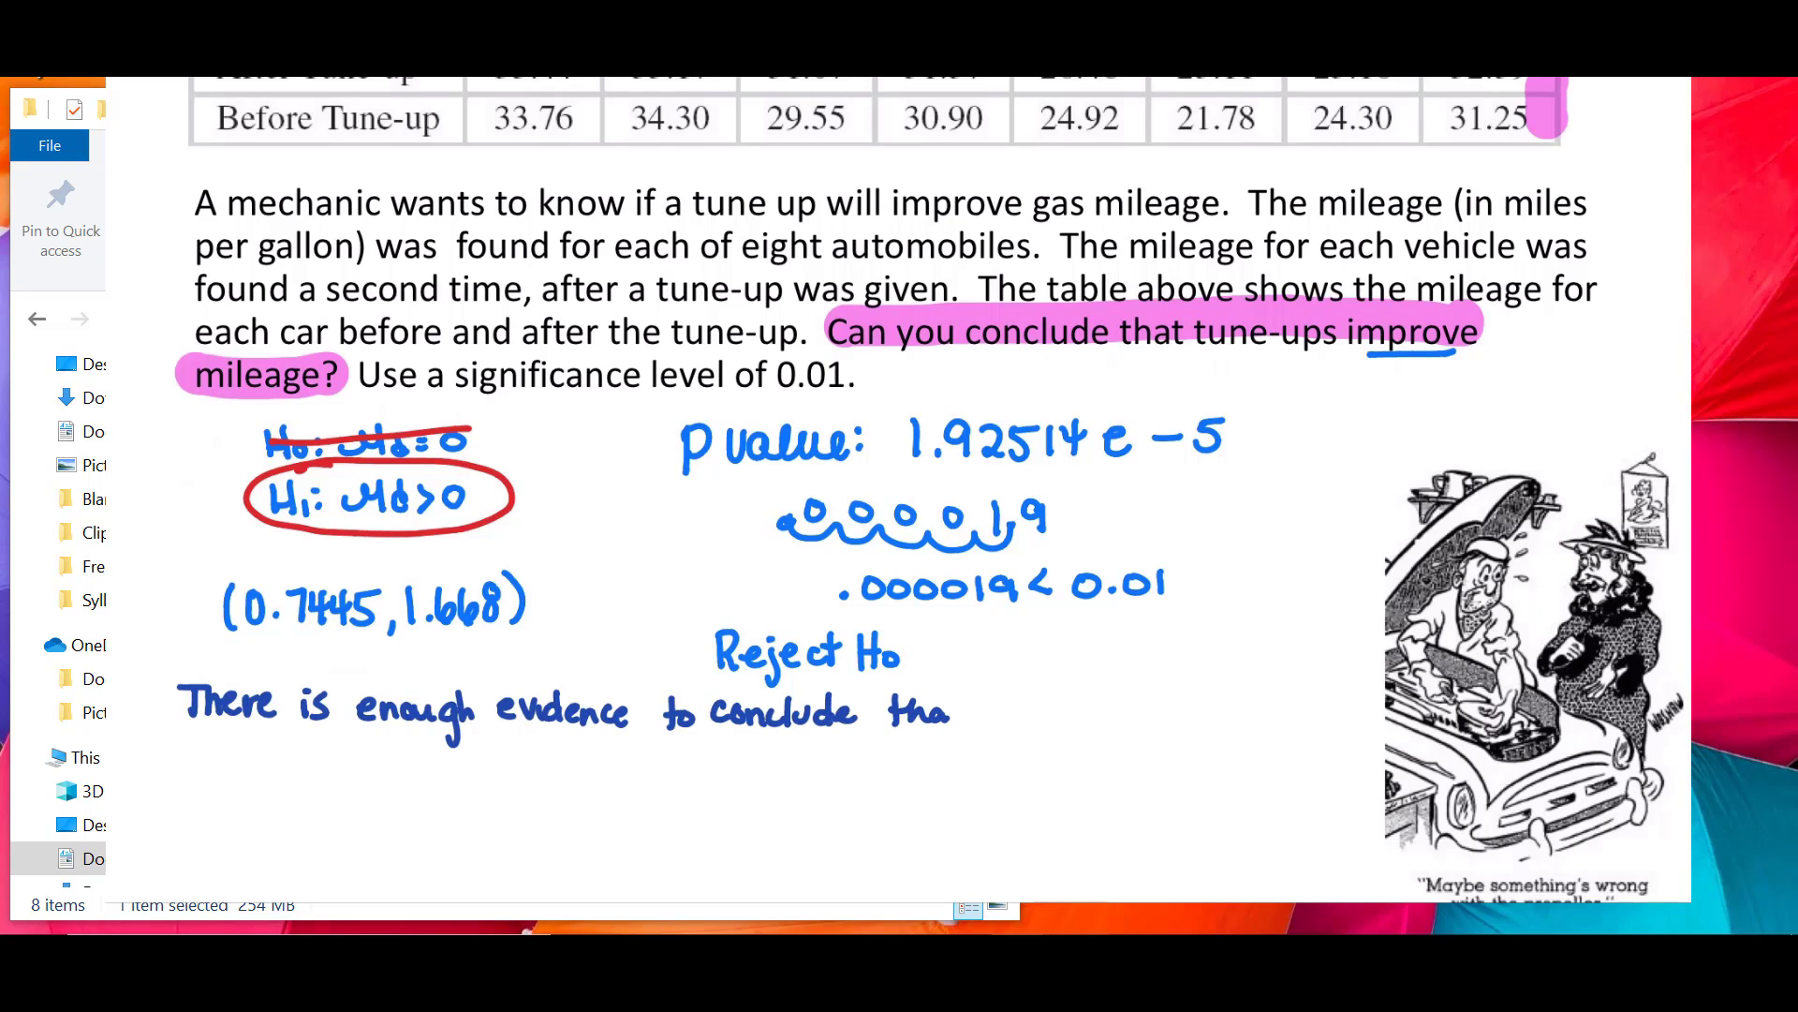
drag(1152, 365, 1445, 369)
drag(214, 408, 333, 400)
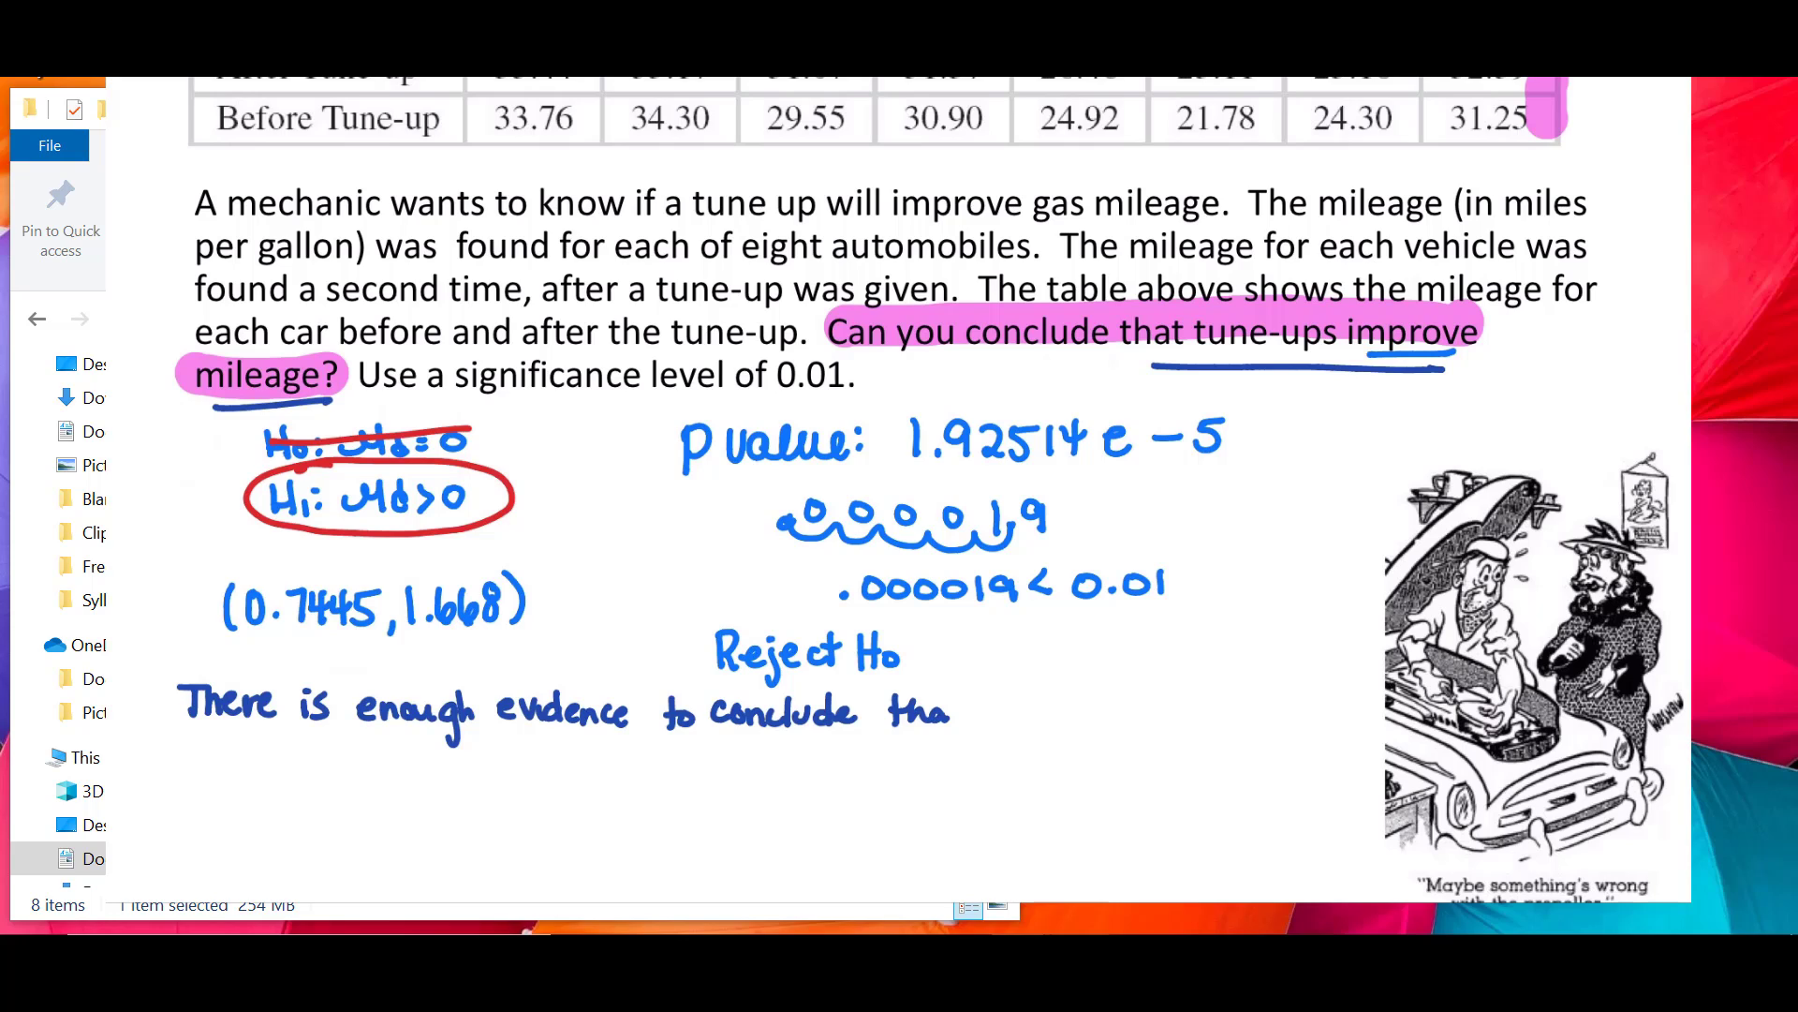
drag(957, 693, 954, 725)
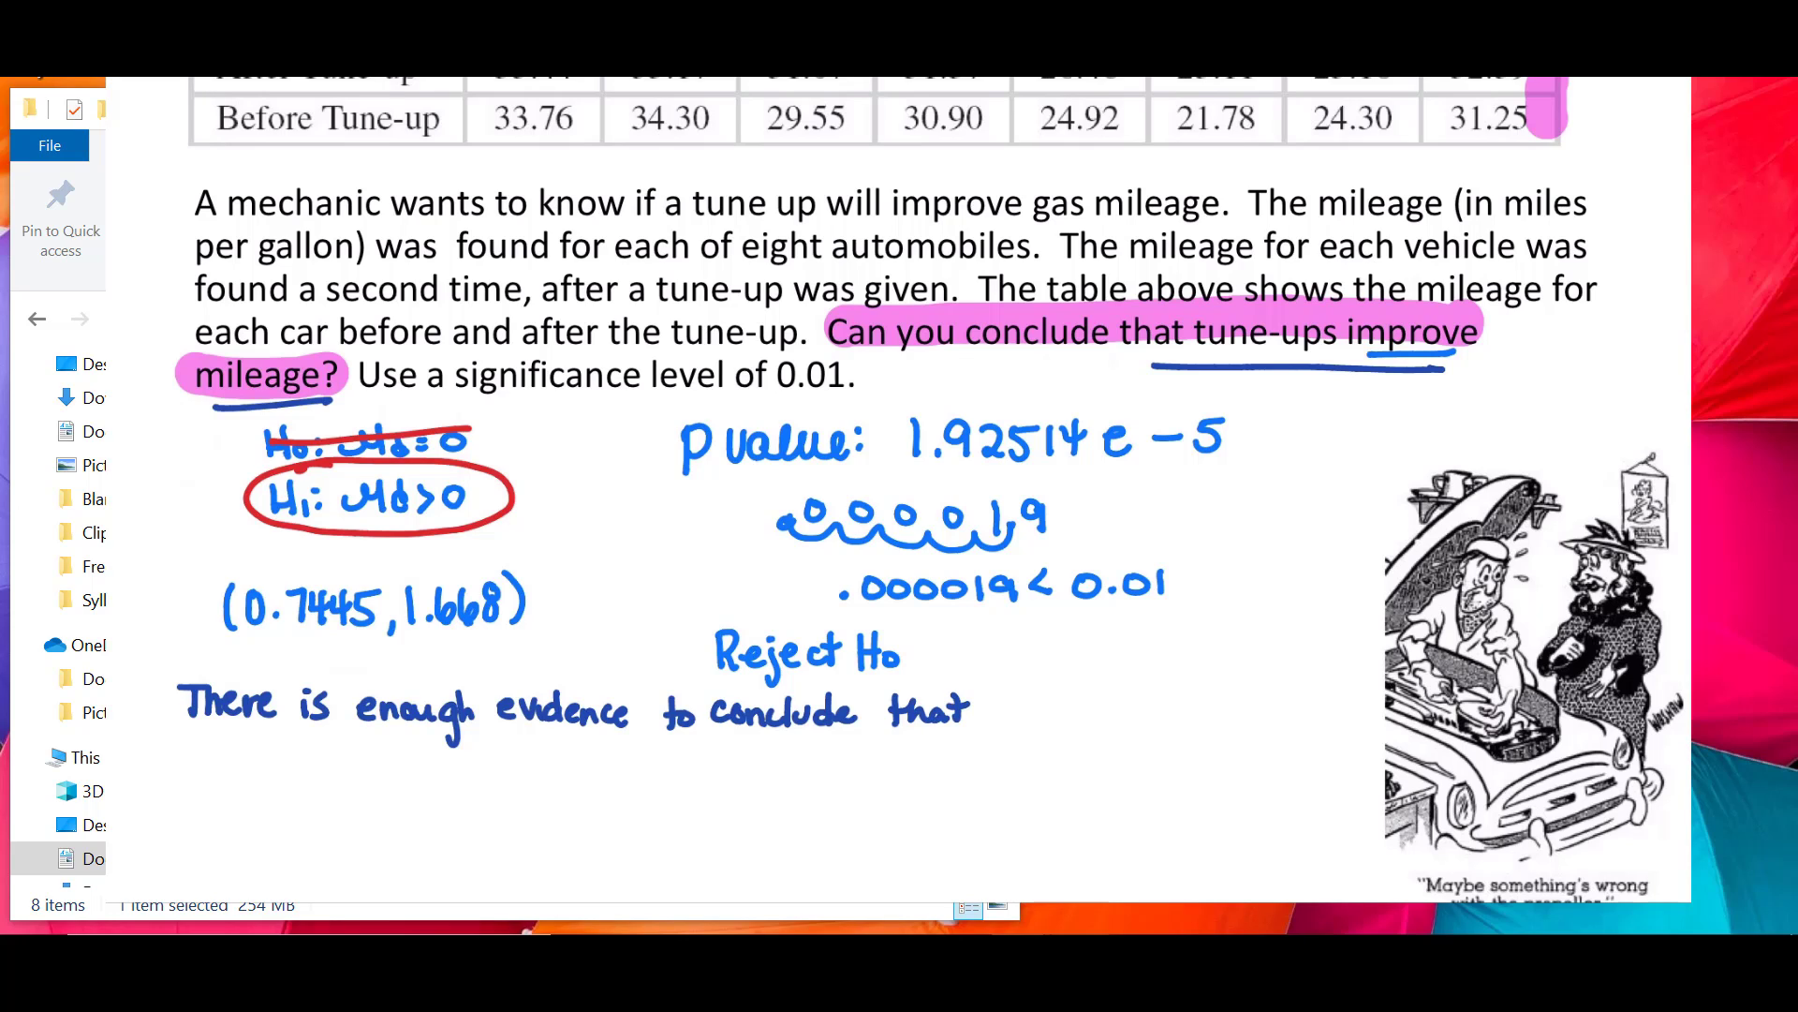
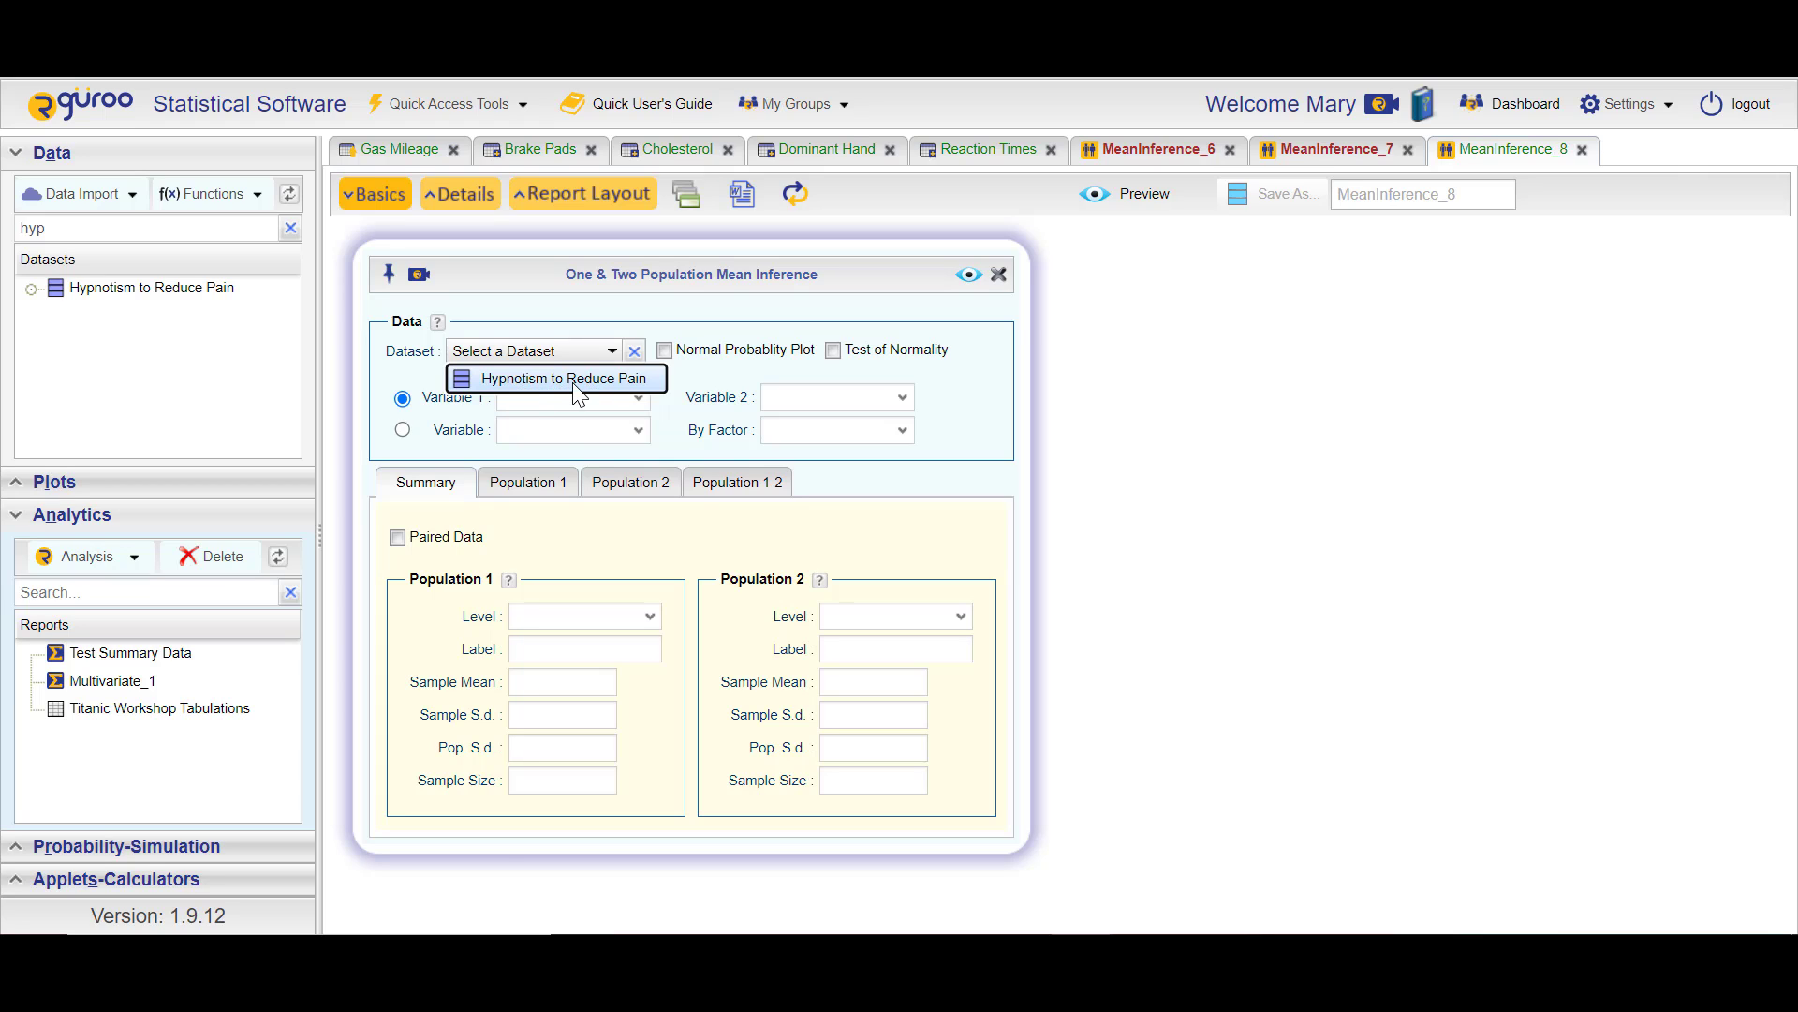
- Select the Hypnotism to Reduce Pain dataset with After as Variable 1 and Before as Variable 2
click(578, 379)
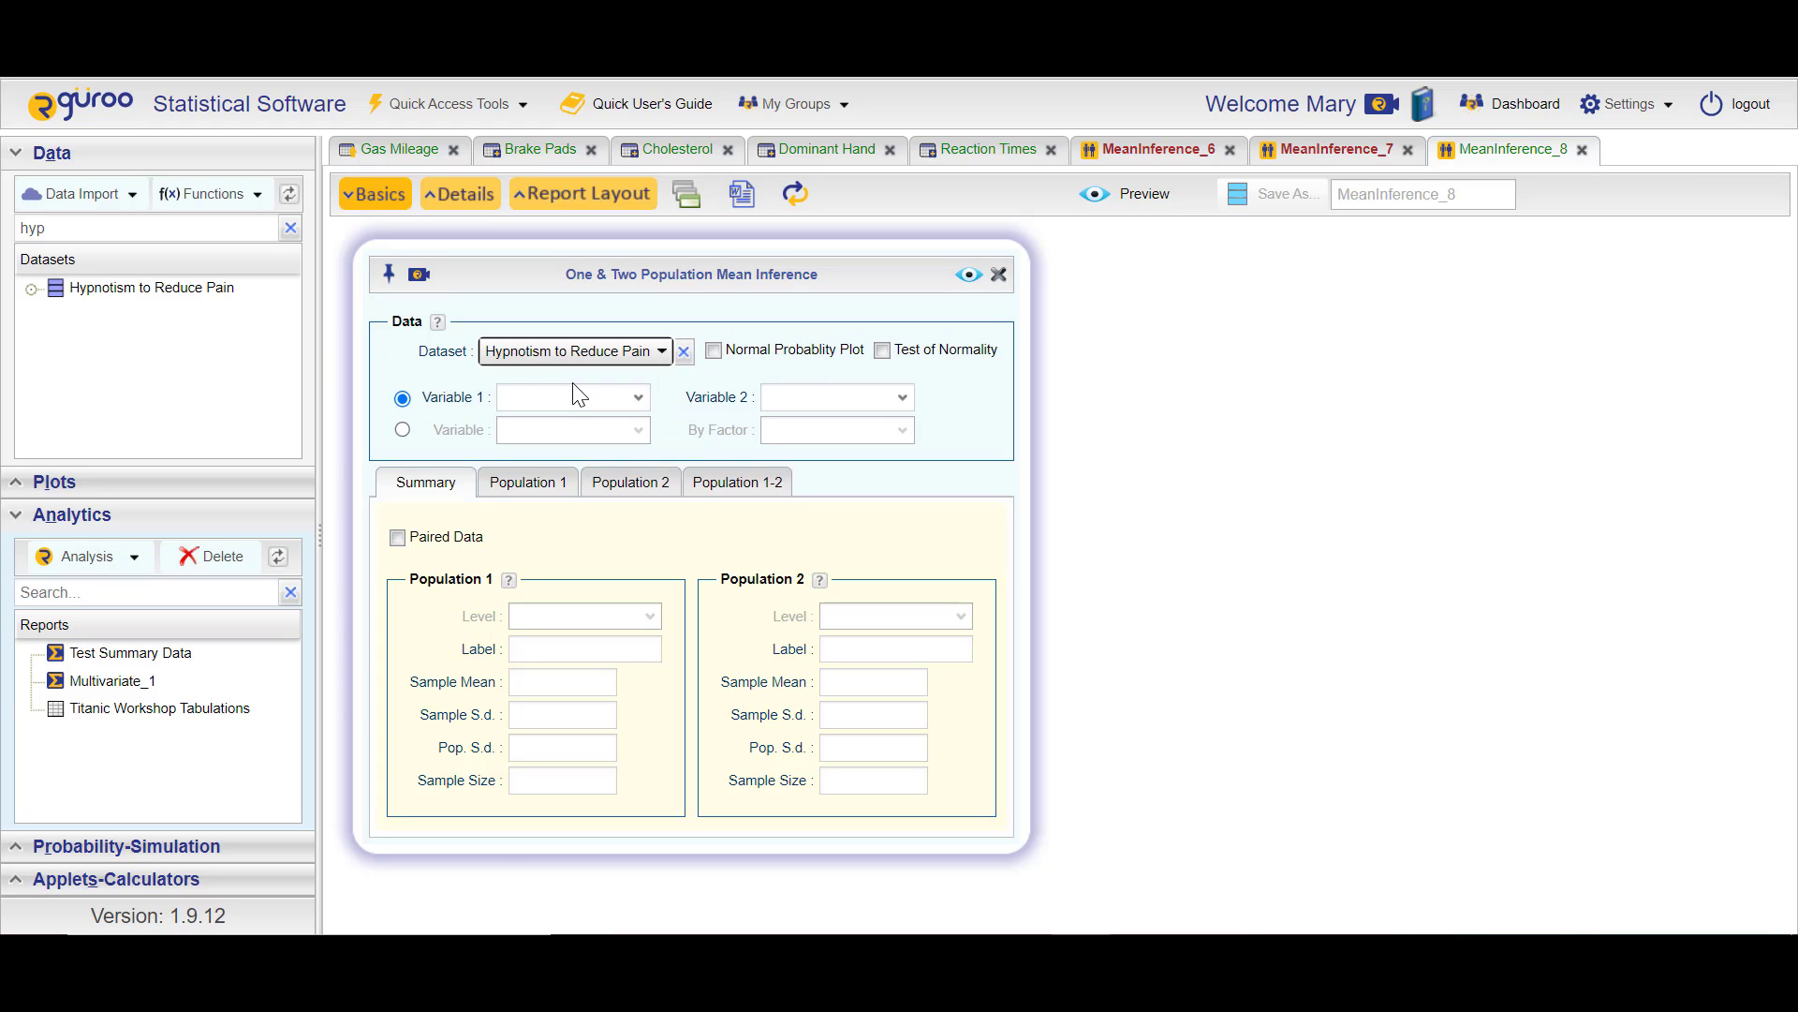
click(637, 399)
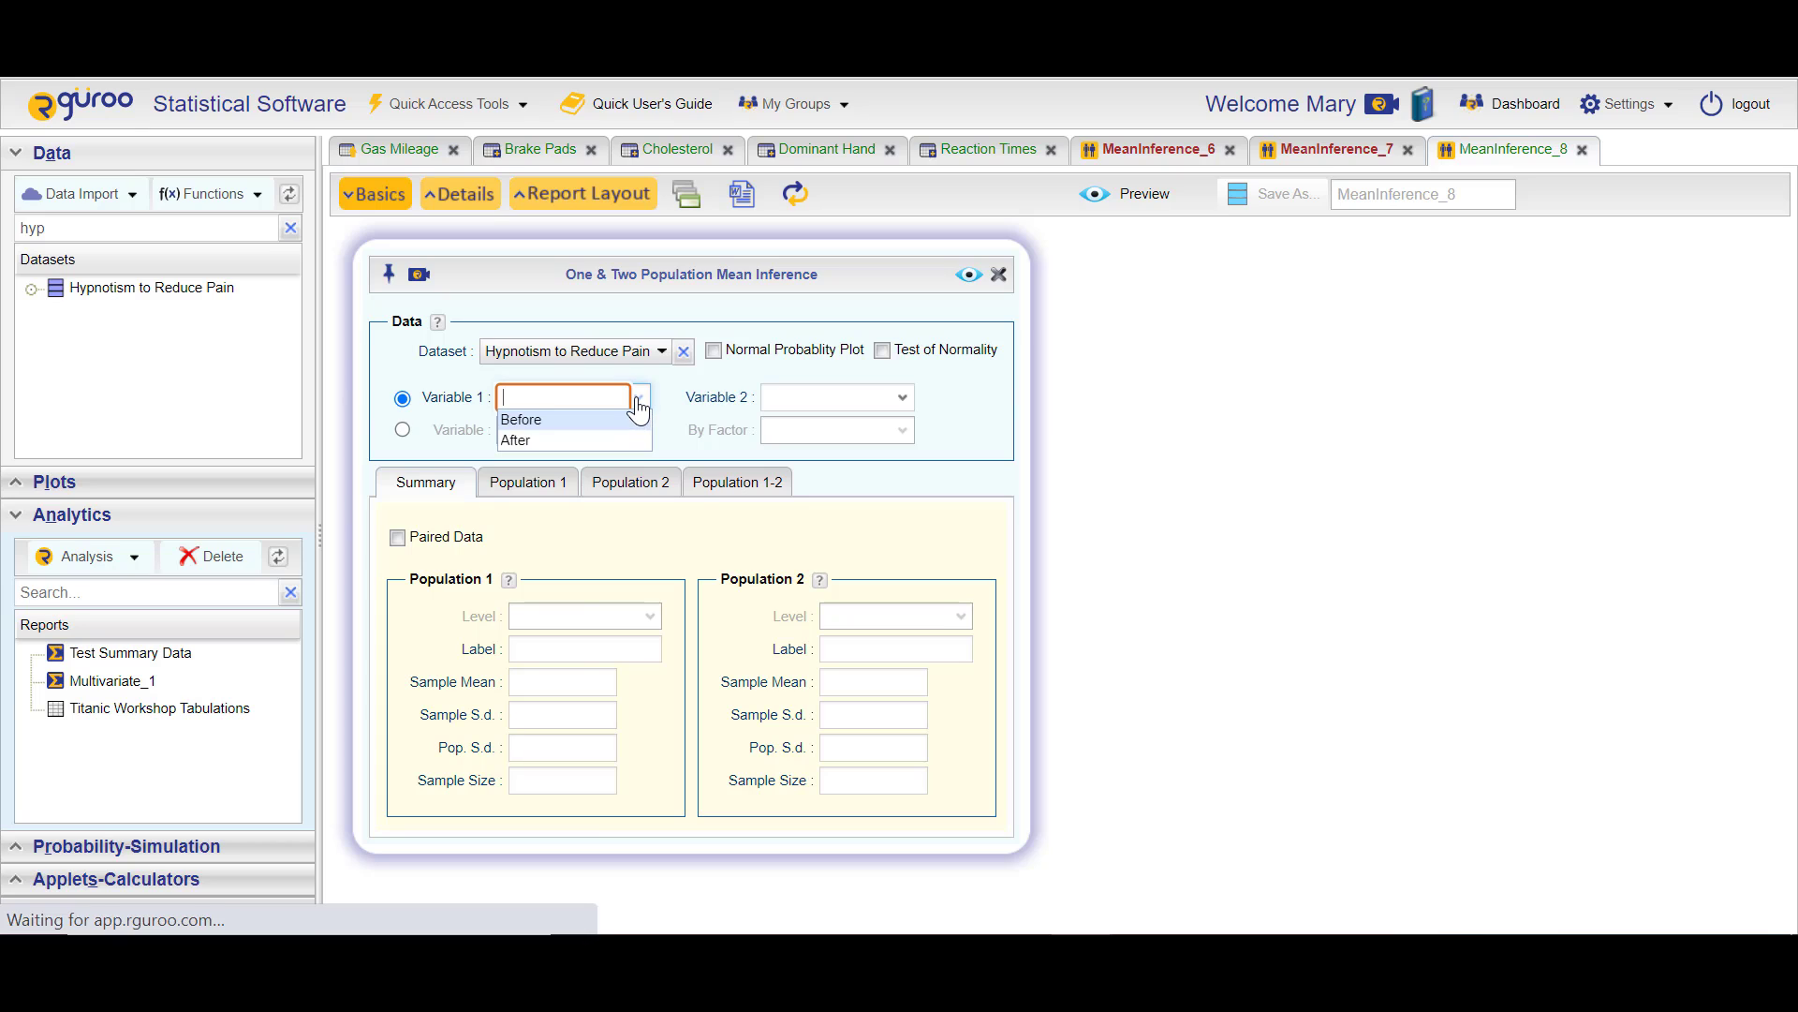
click(592, 440)
click(823, 396)
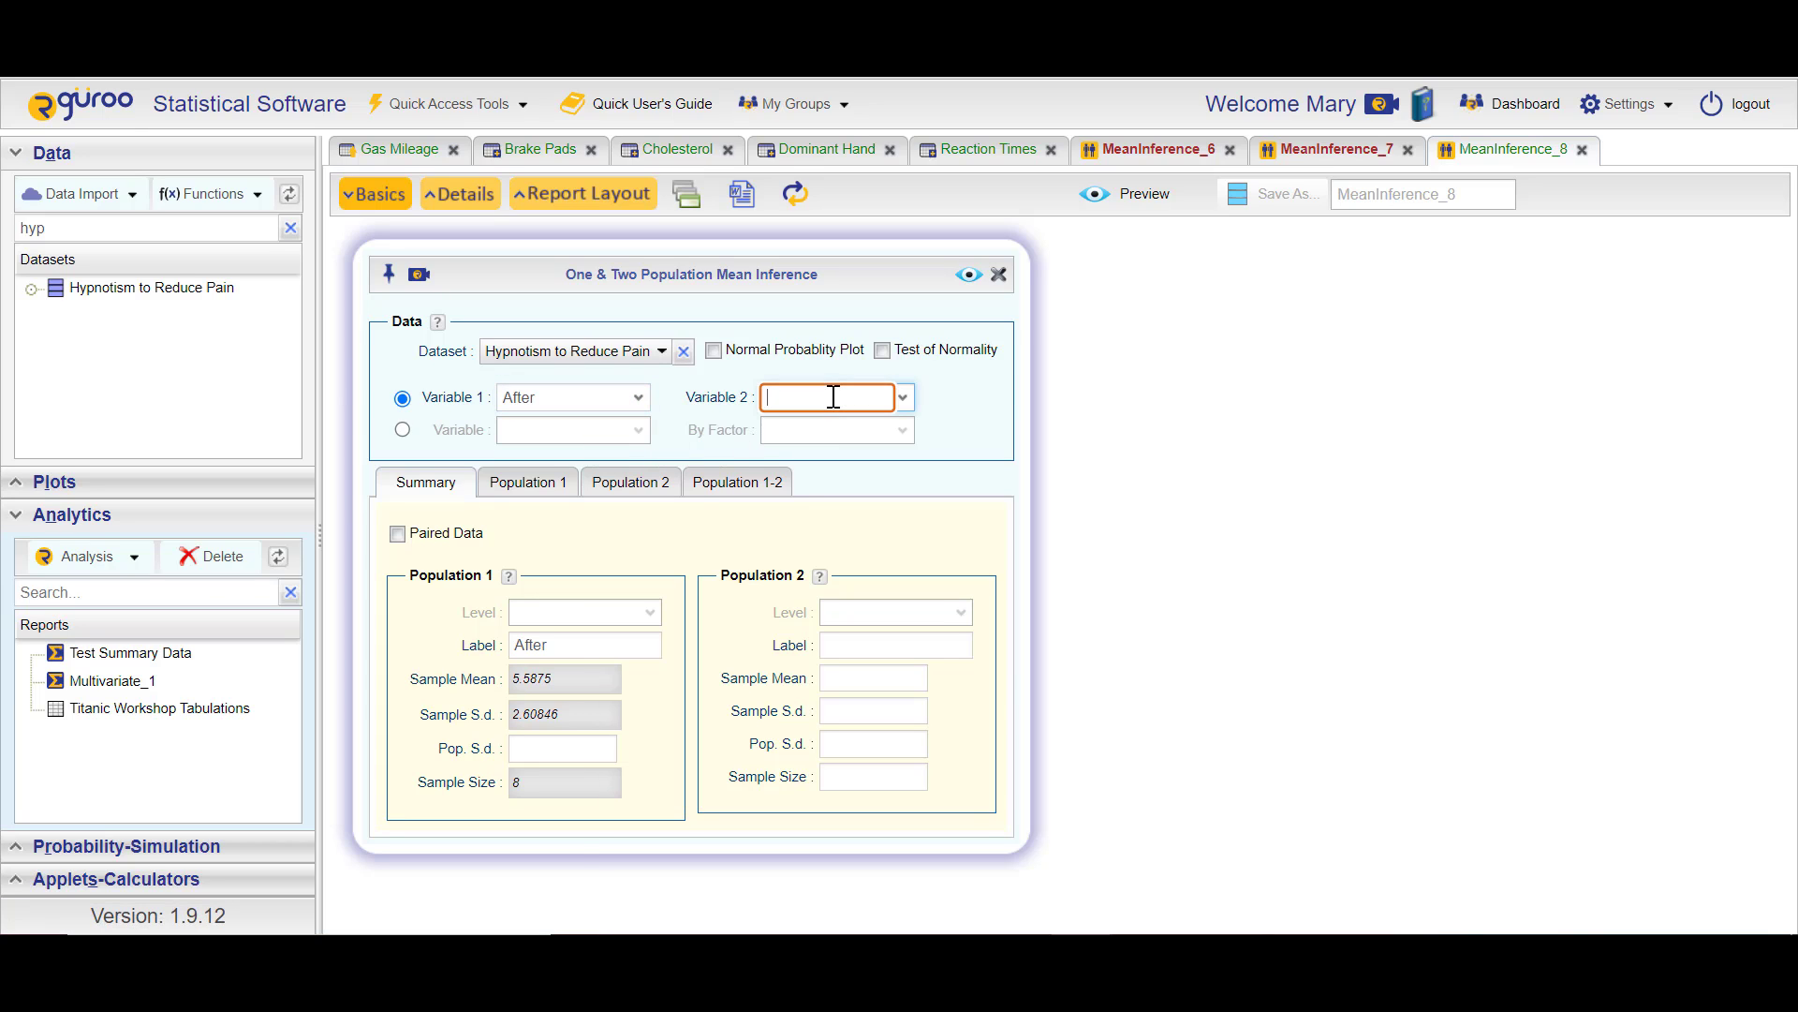
click(902, 401)
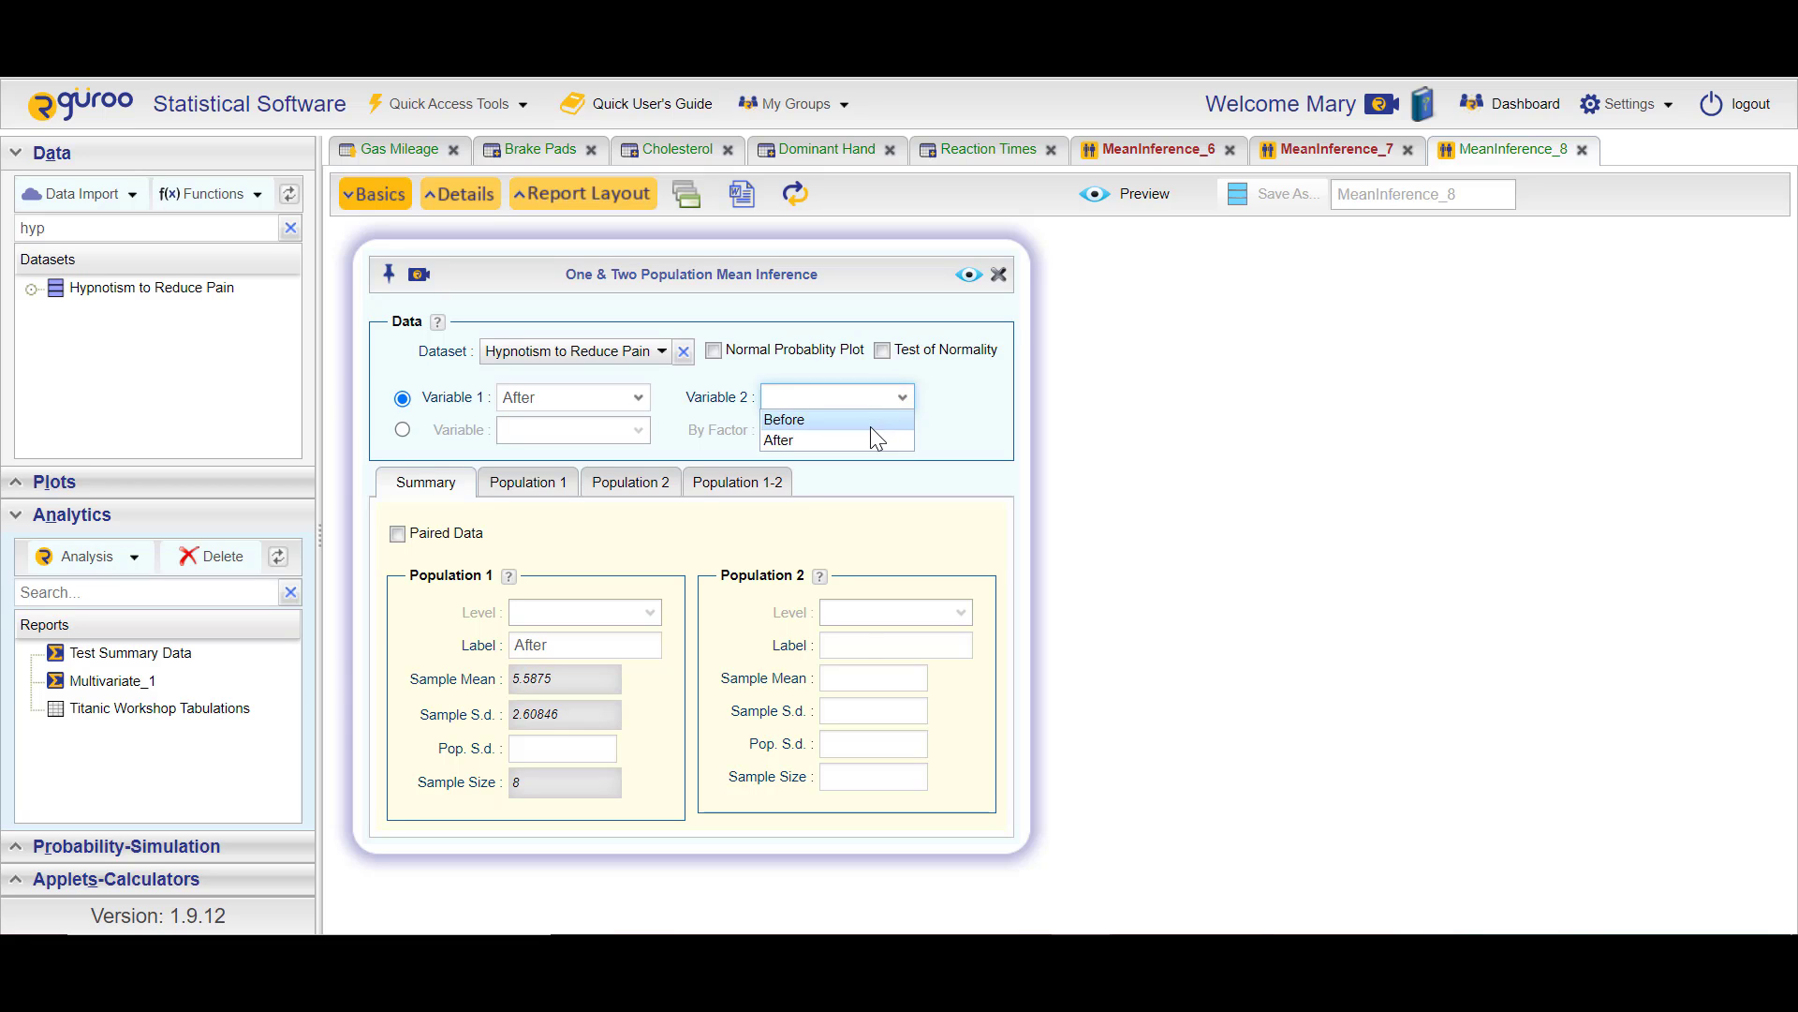
click(878, 420)
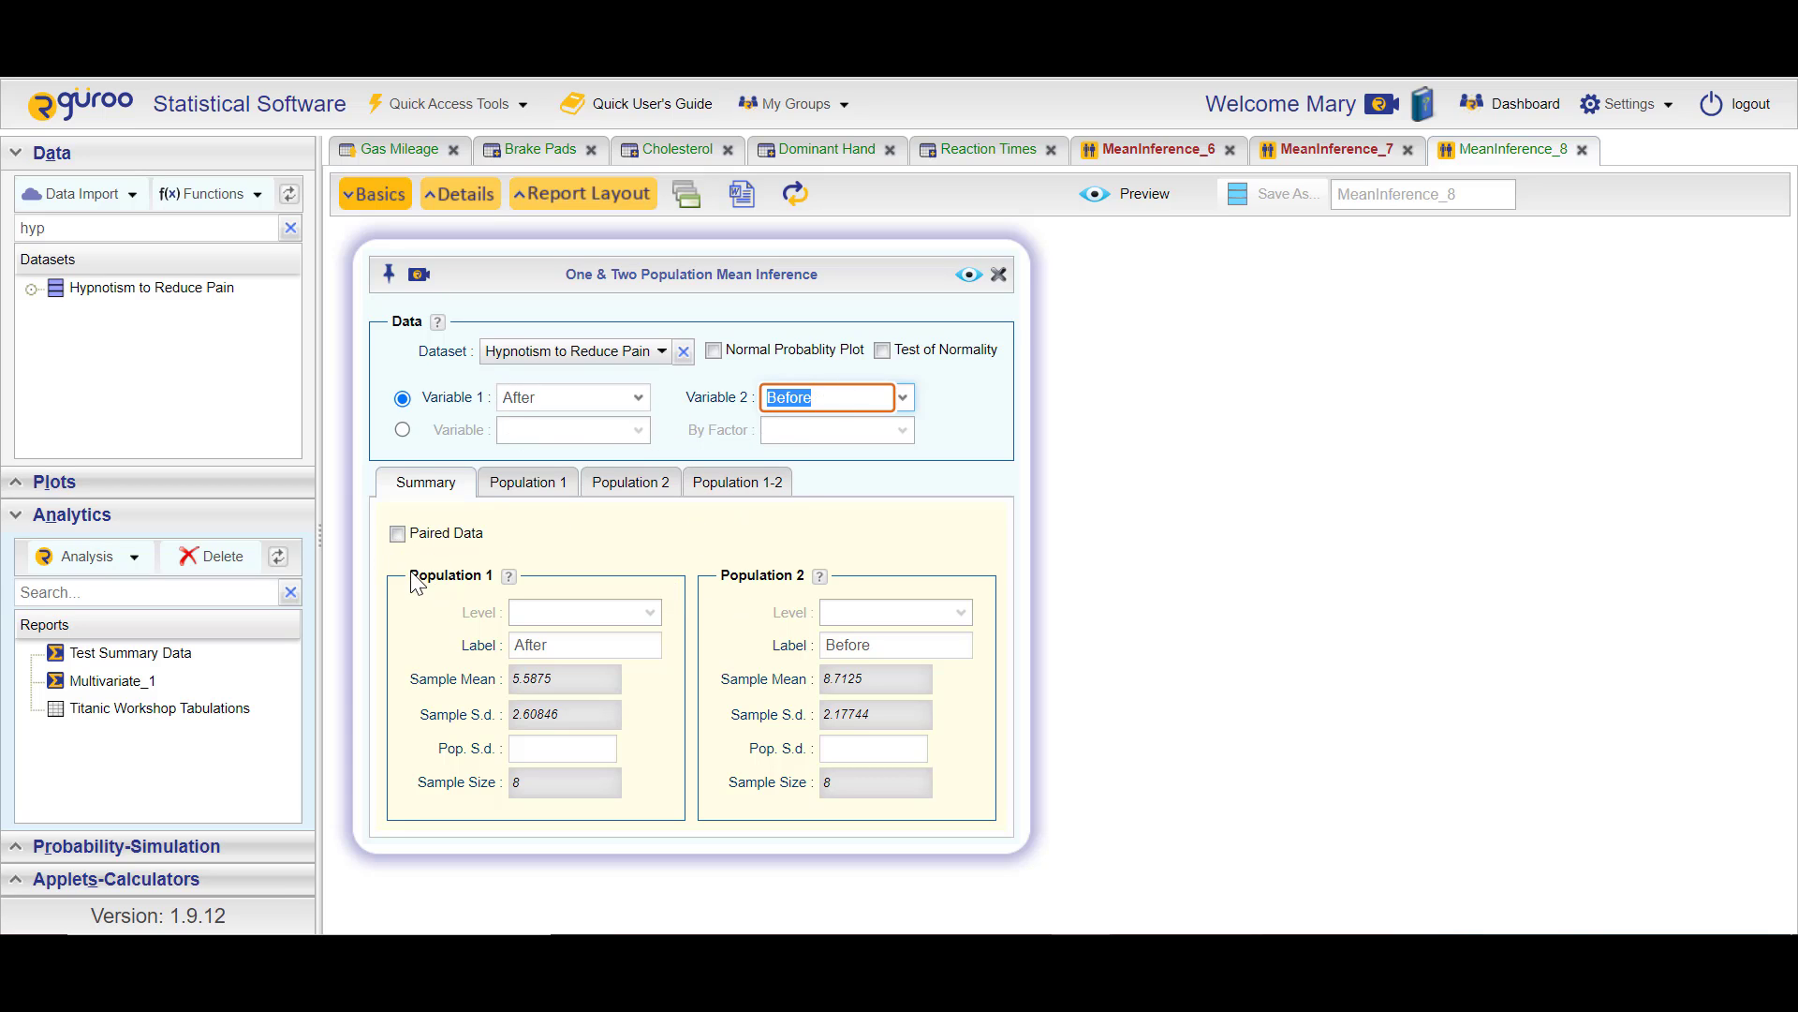
- Treat After and Before as paired data and choose the t-statistic method for the Population 1-2 confidence interval
click(397, 534)
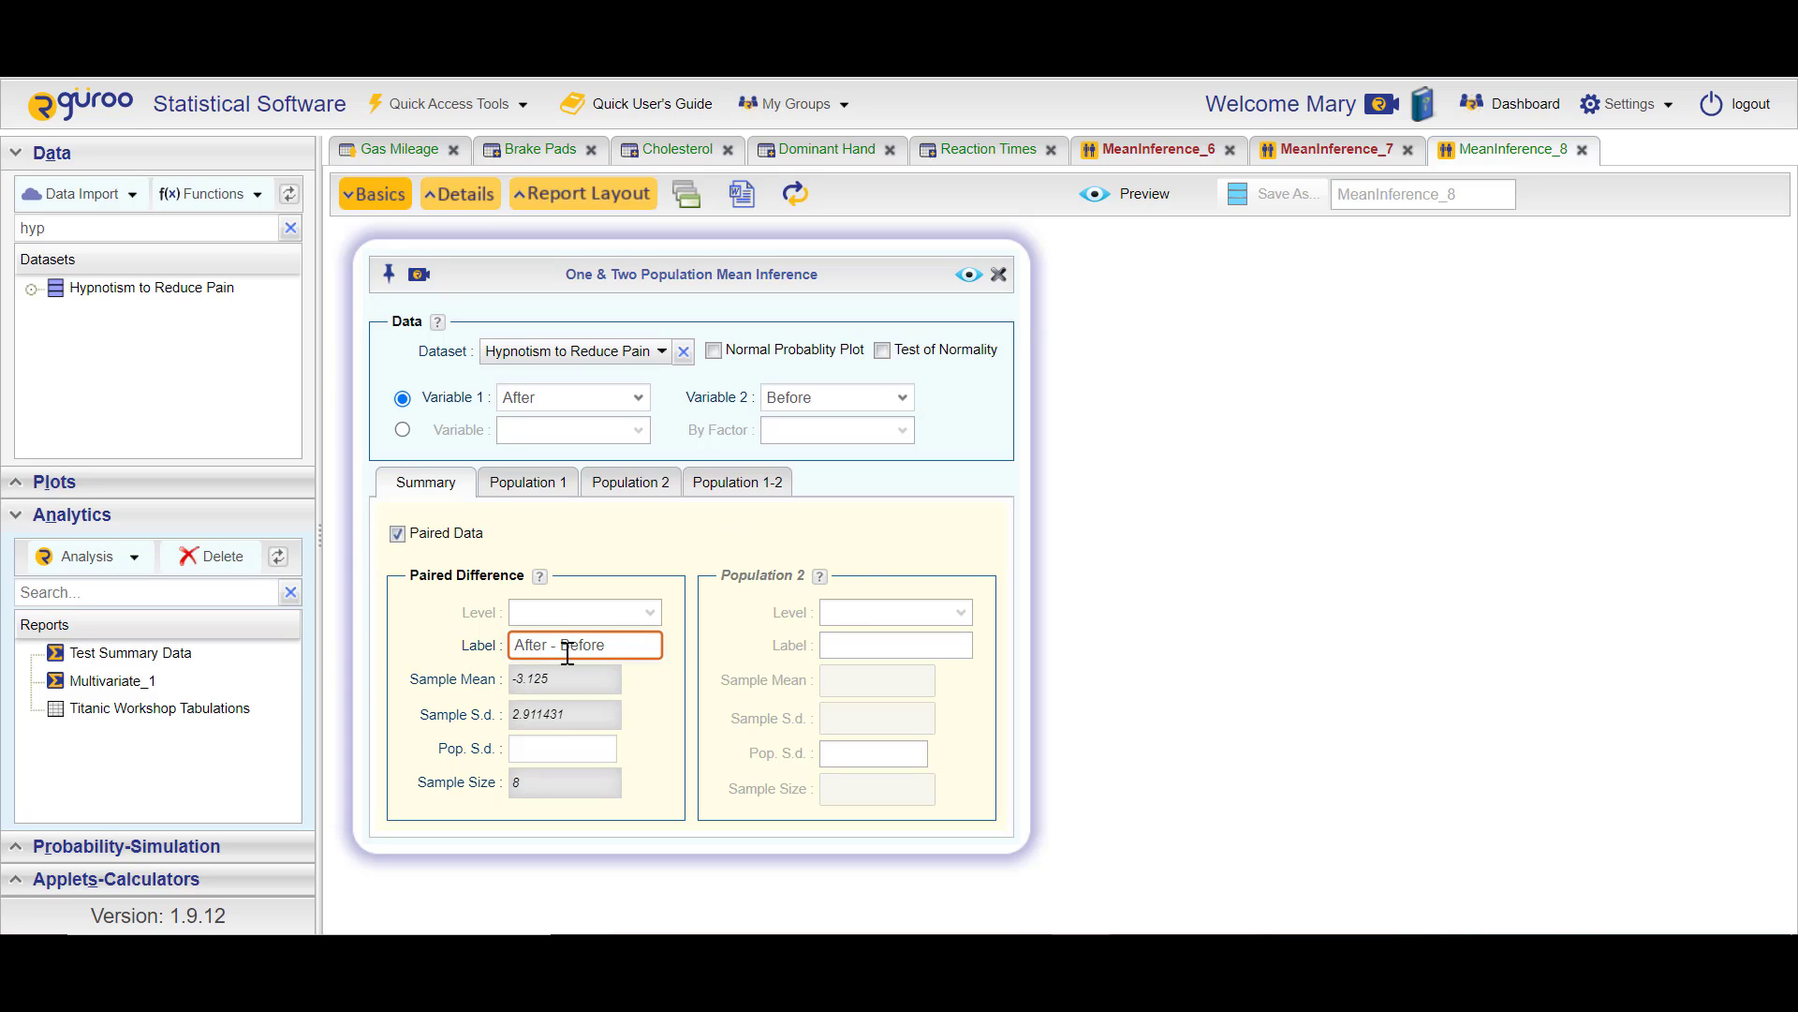
click(745, 482)
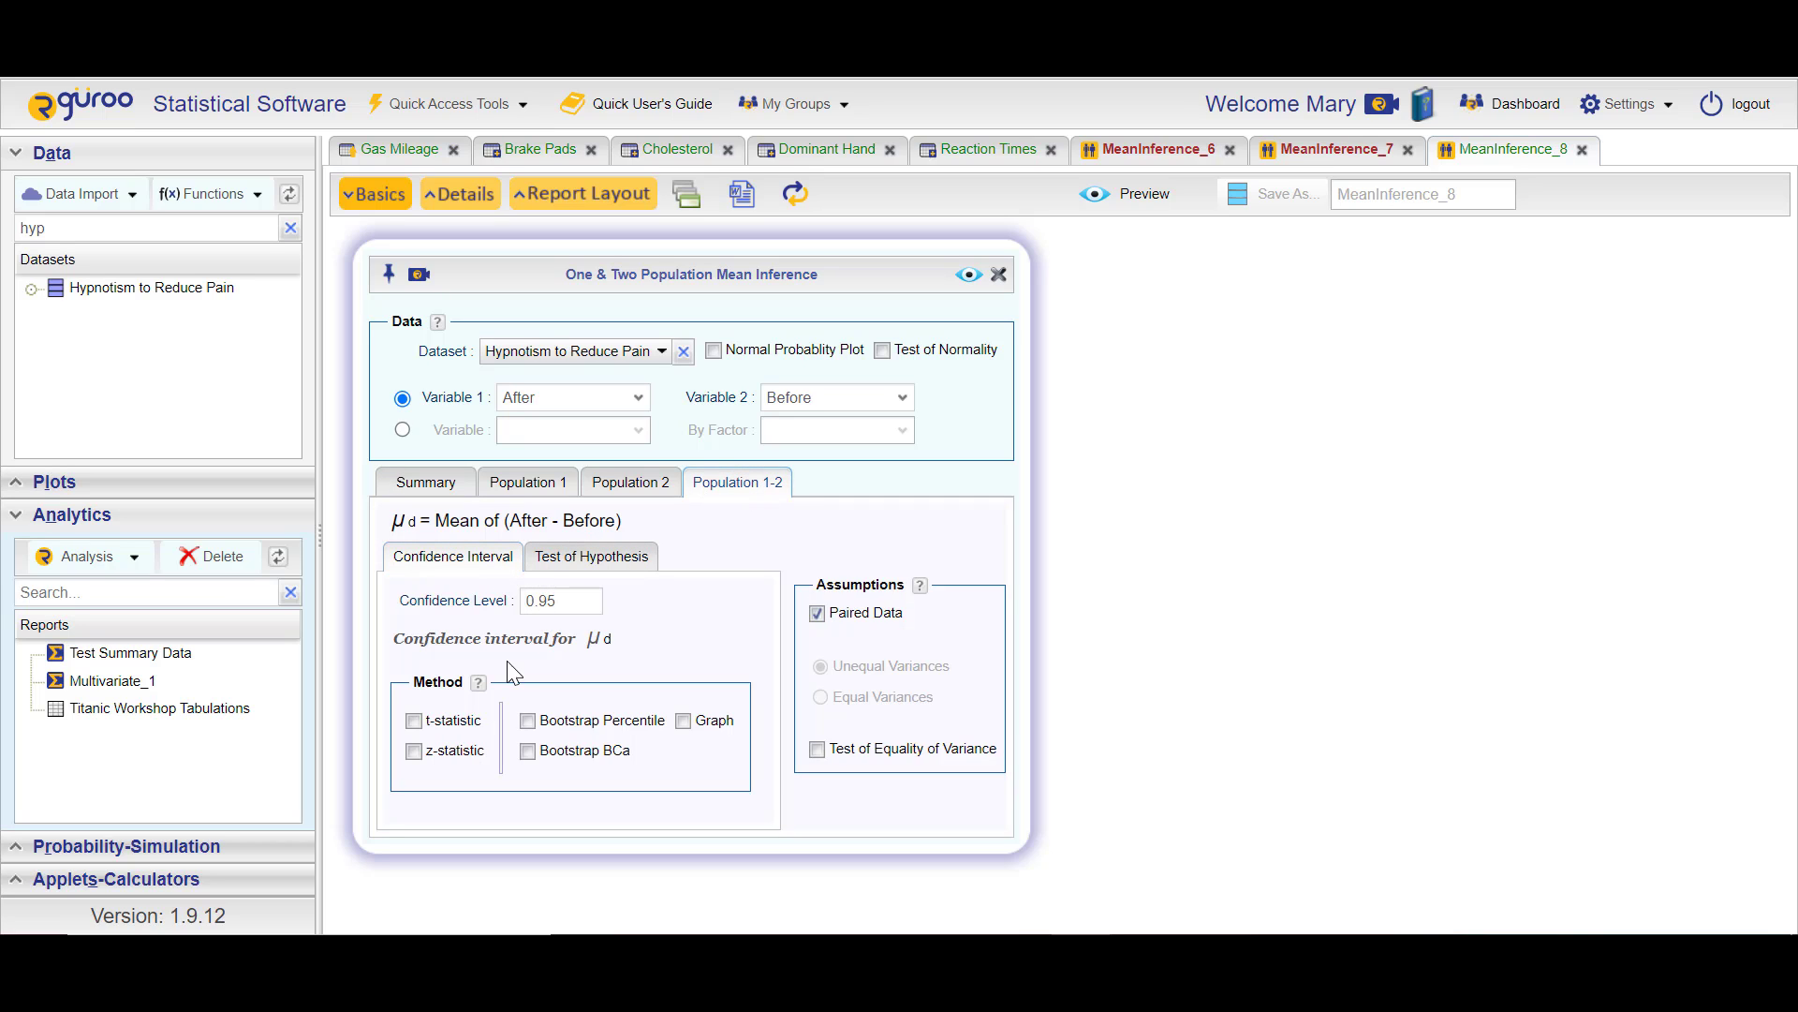
click(414, 721)
- Configure the Population 1-2 hypothesis test with alternative hypothesis μd < 0 and the t-statistic method
click(606, 559)
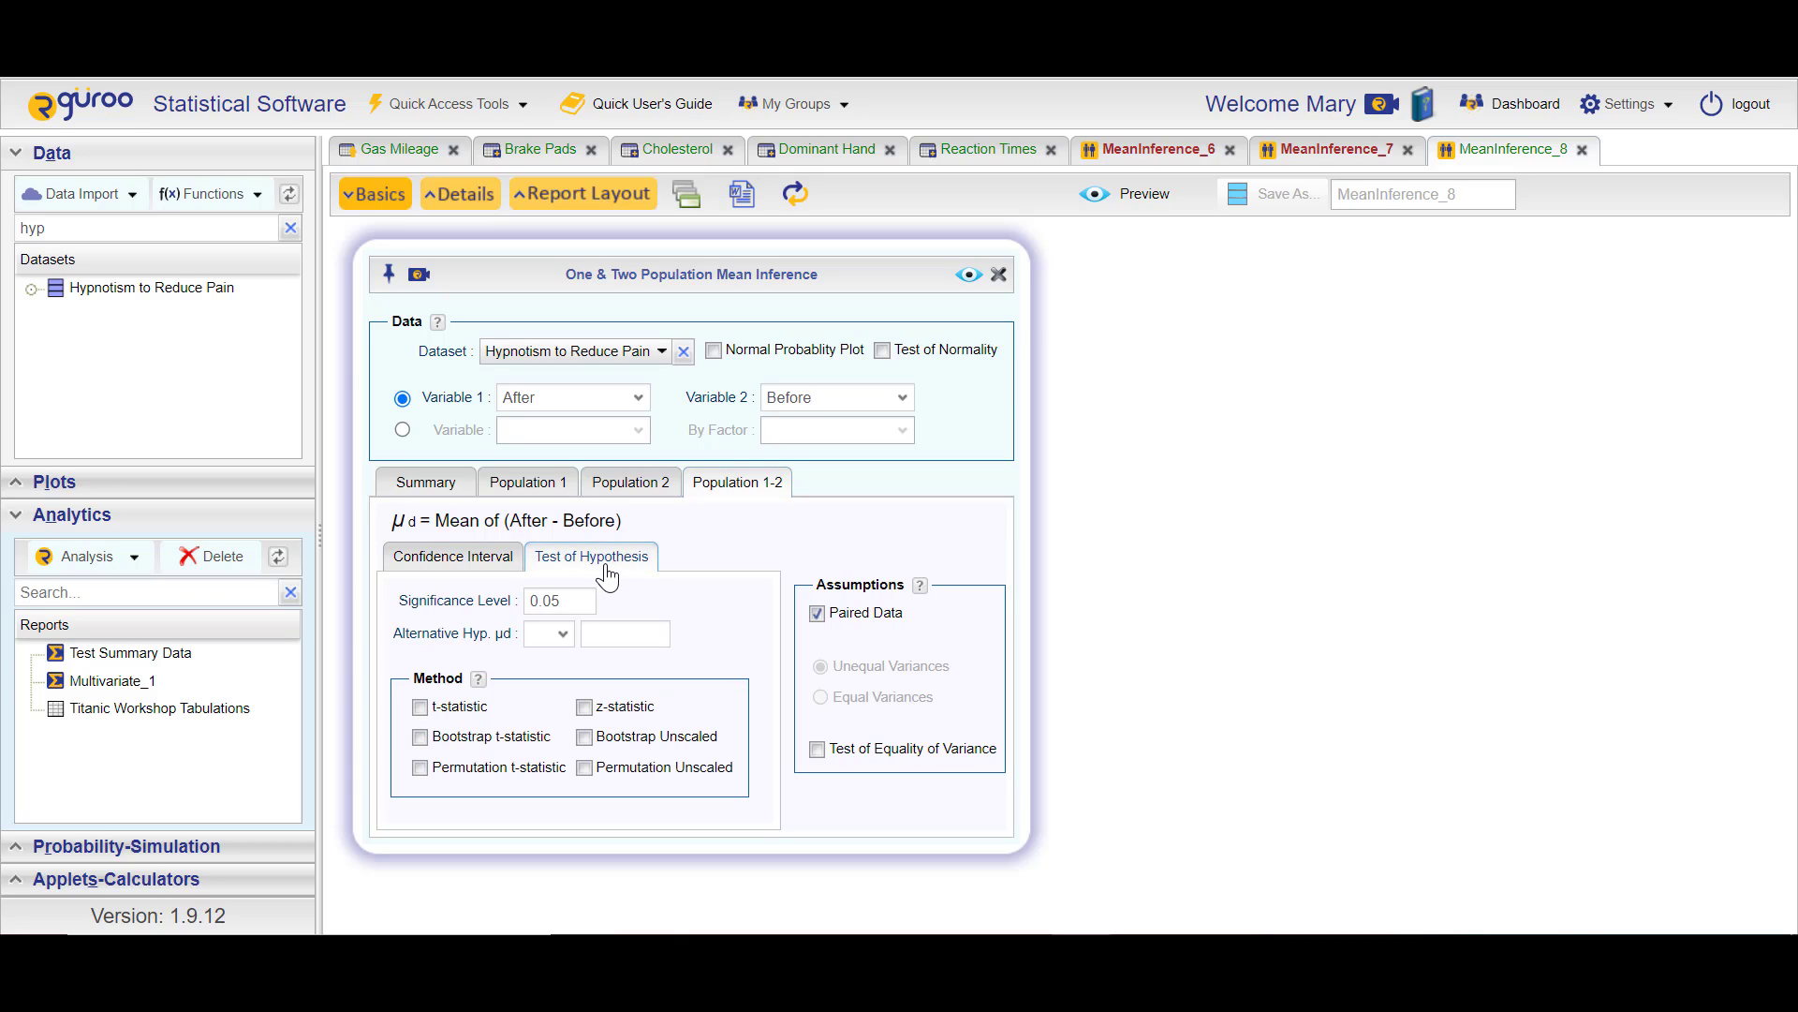
click(563, 635)
click(532, 676)
click(626, 636)
text(0)
click(419, 707)
- Generate the hypnotism inference report and examine its confidence interval, paired t-test results and p-value graph
click(970, 277)
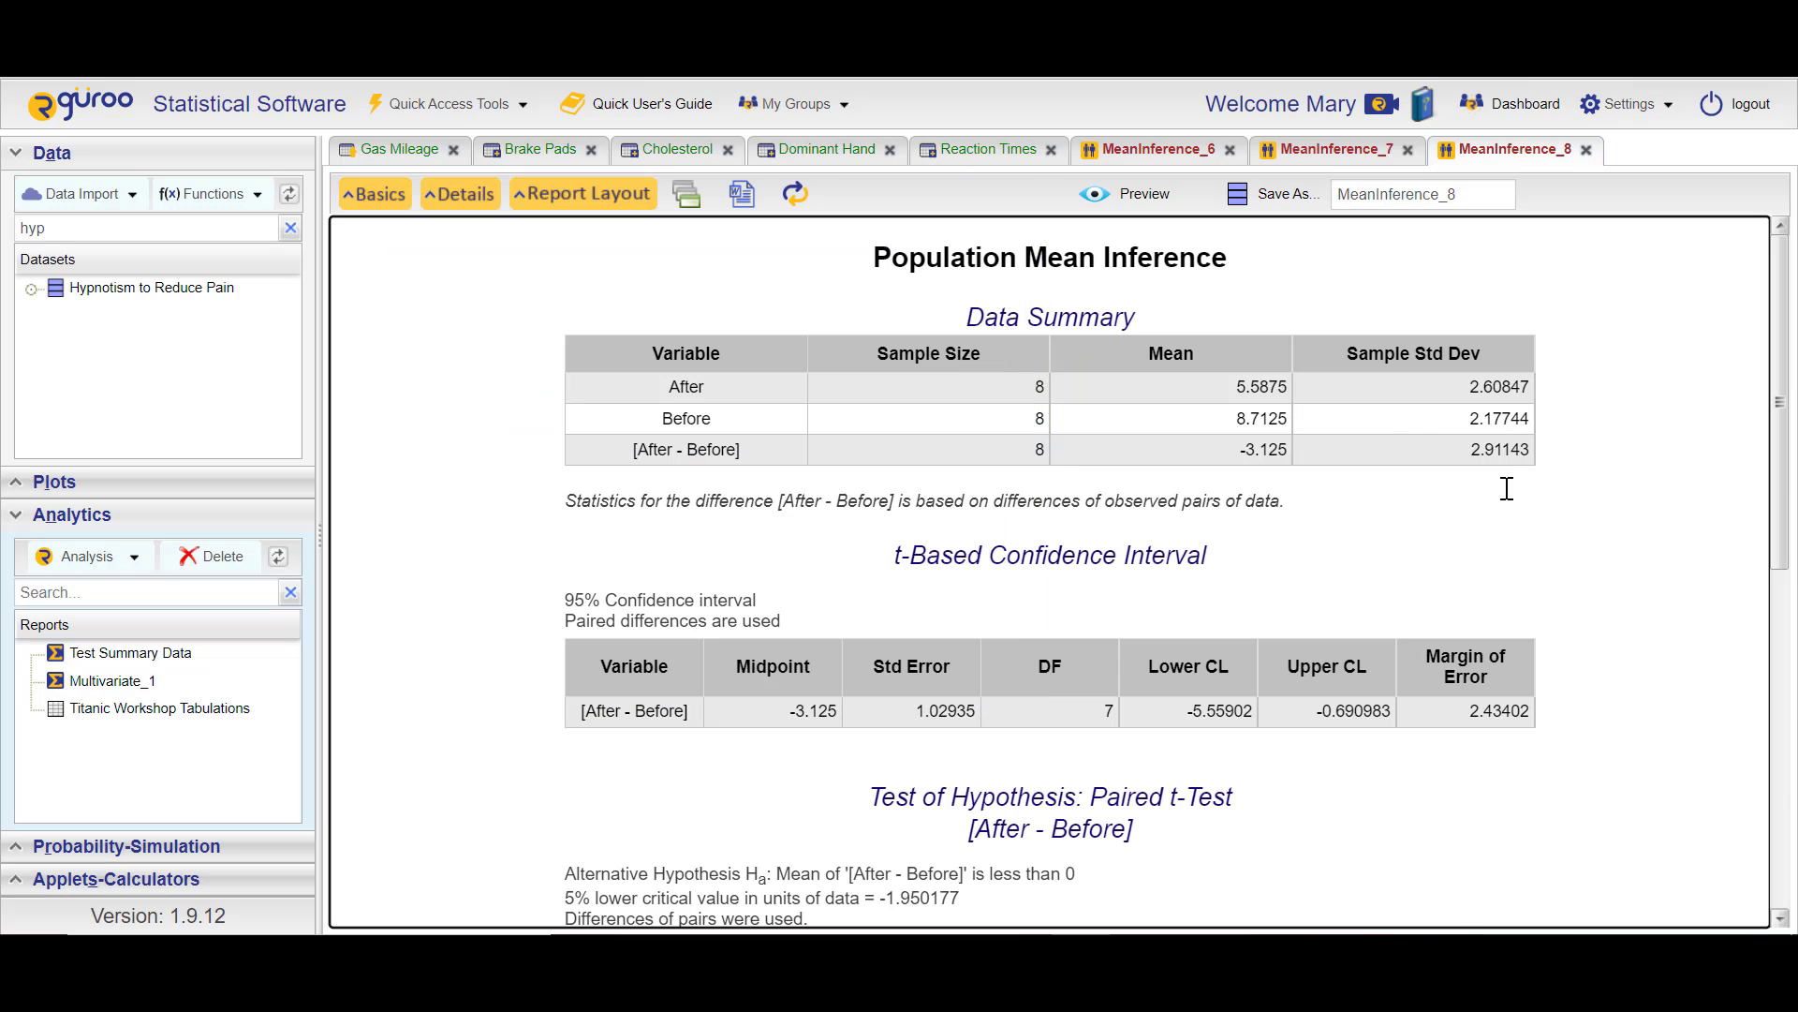
scroll(1555, 562, down, 4)
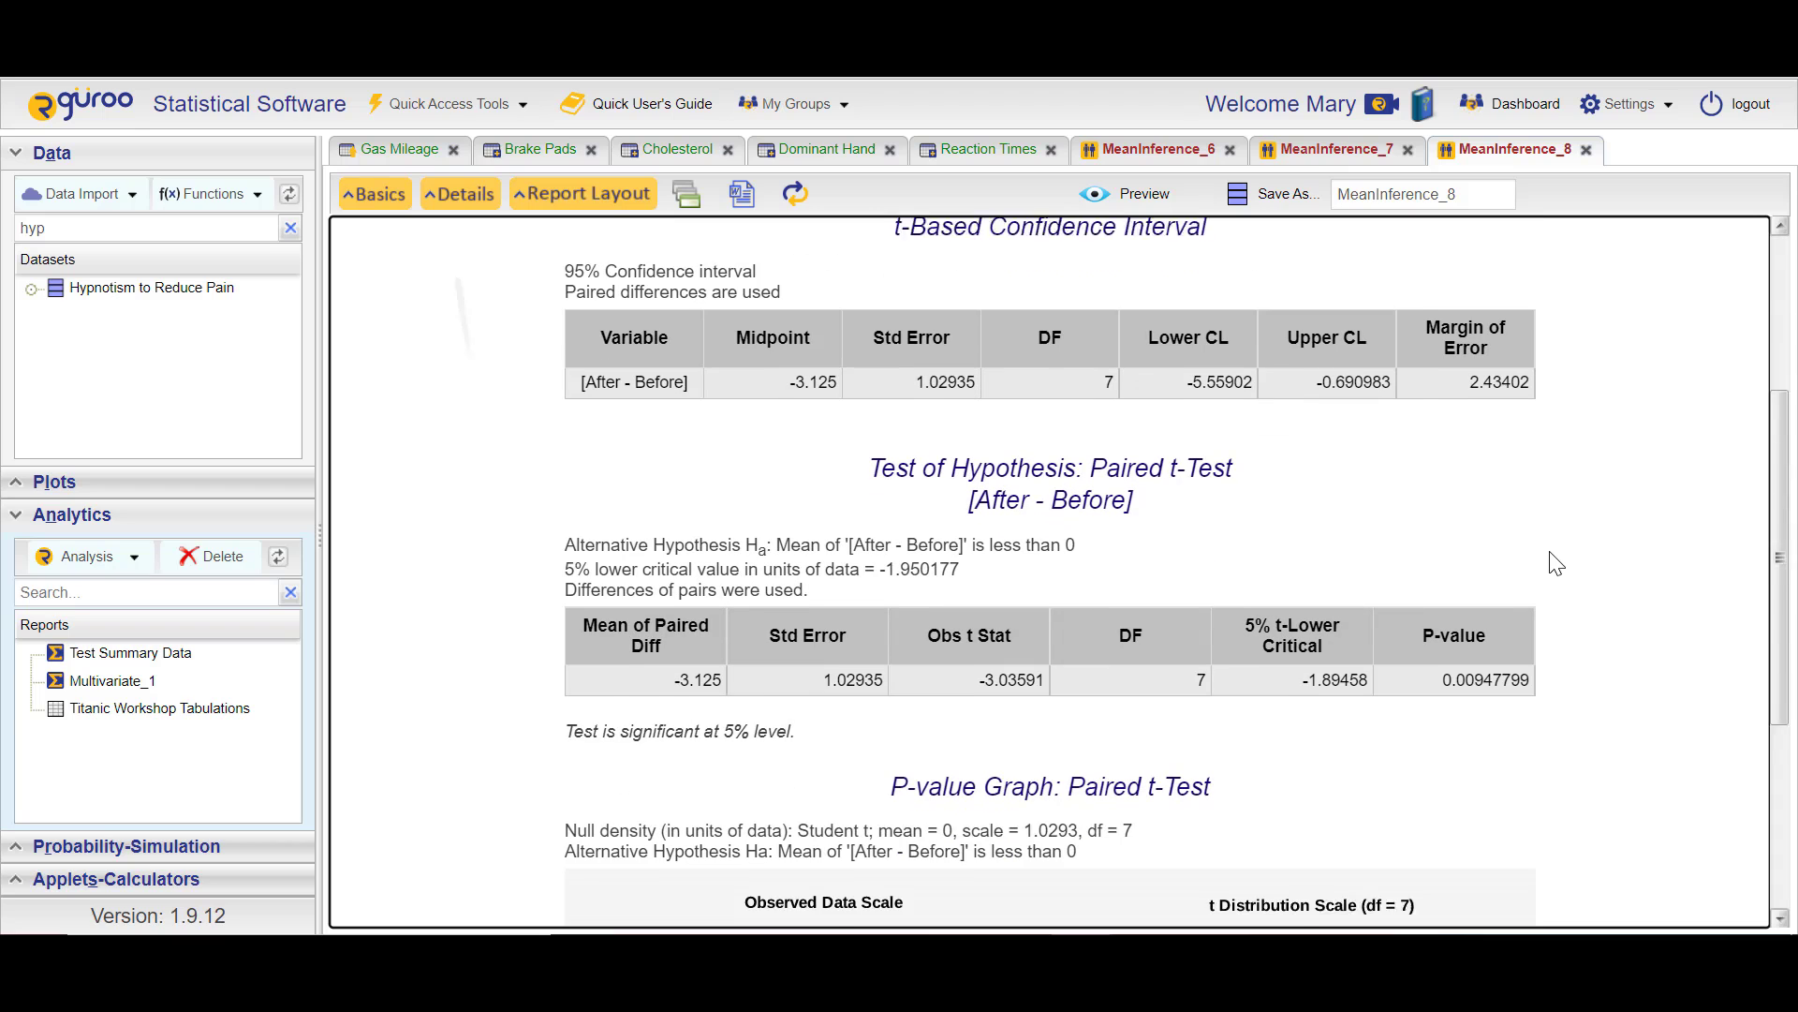
scroll(1555, 562, up, 1)
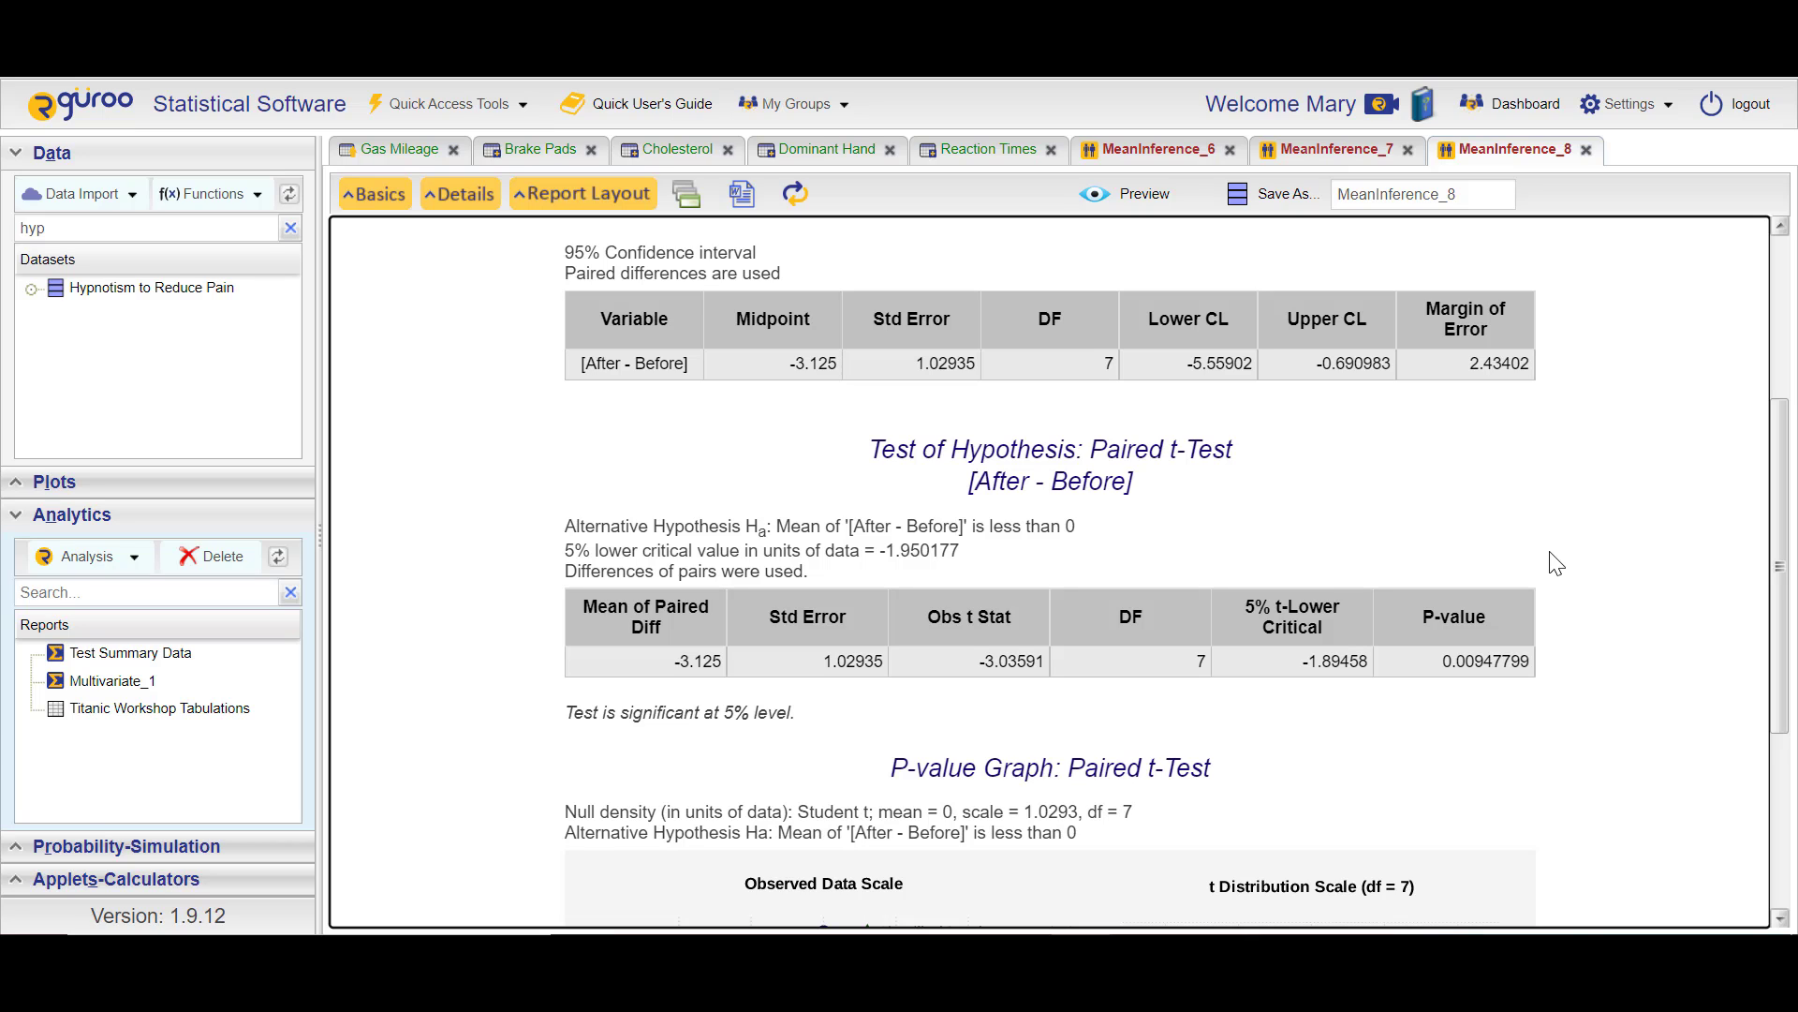
scroll(1556, 563, down, 4)
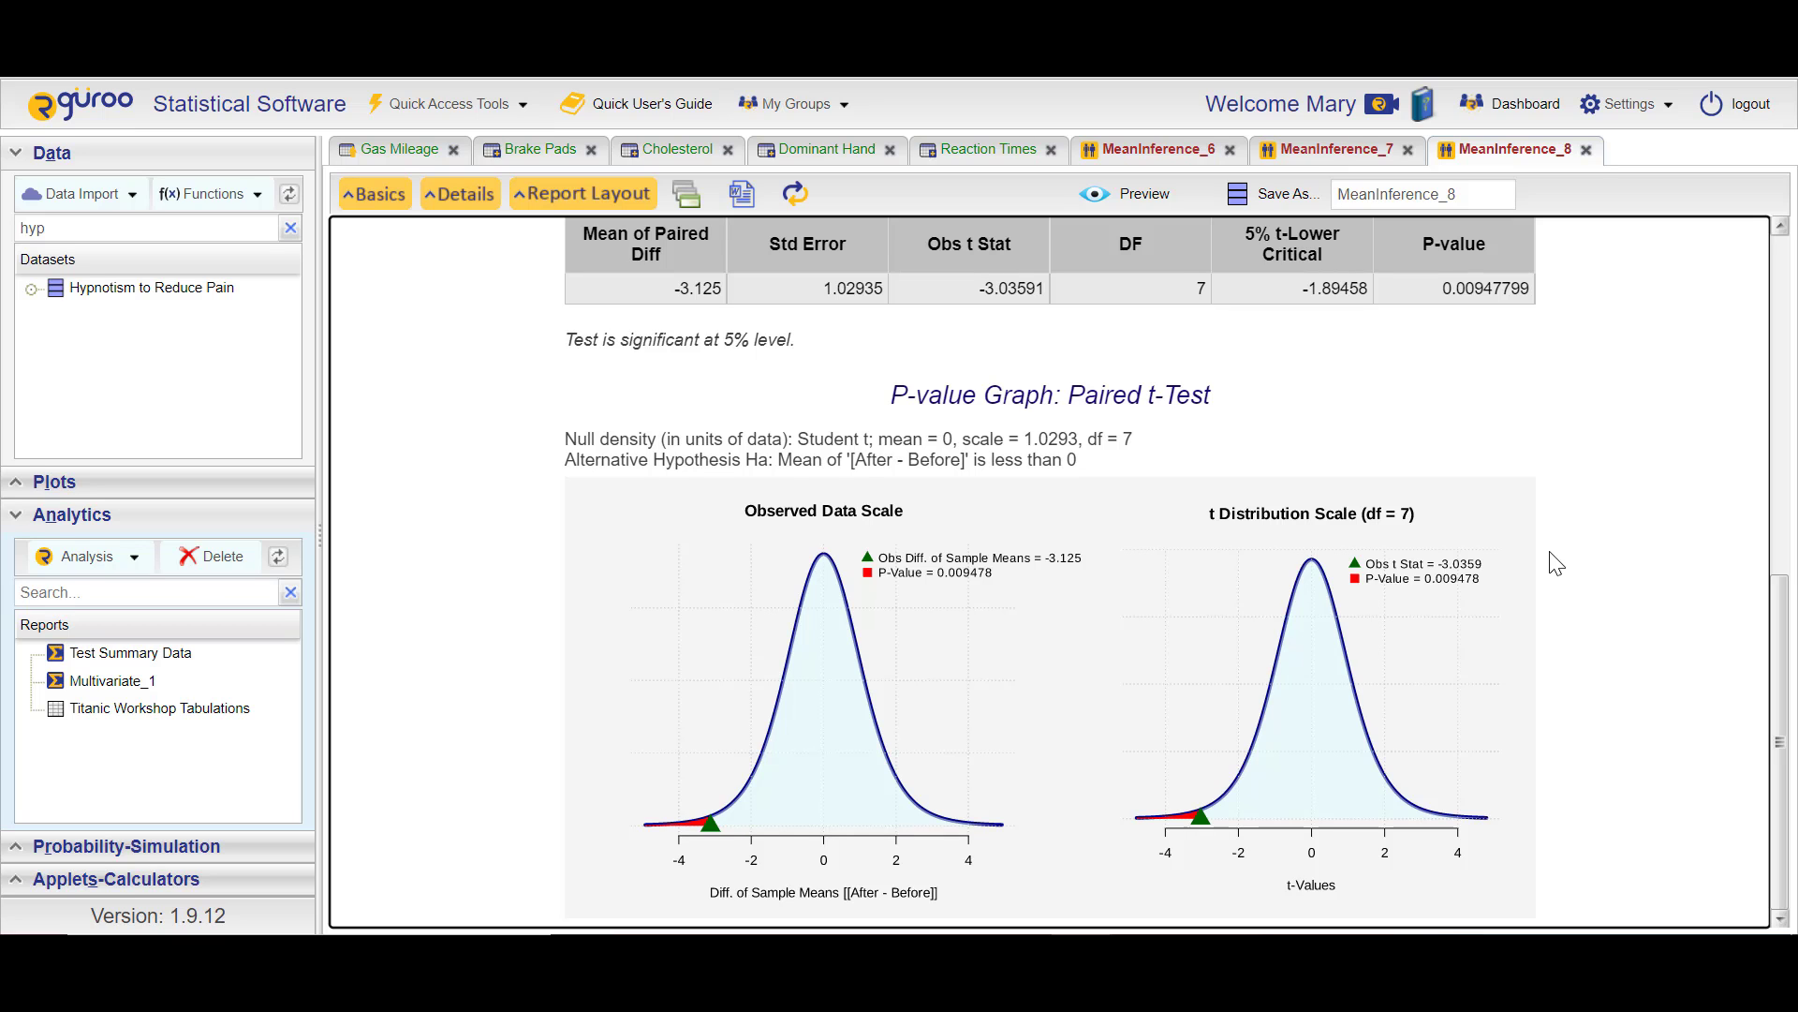
click(1100, 838)
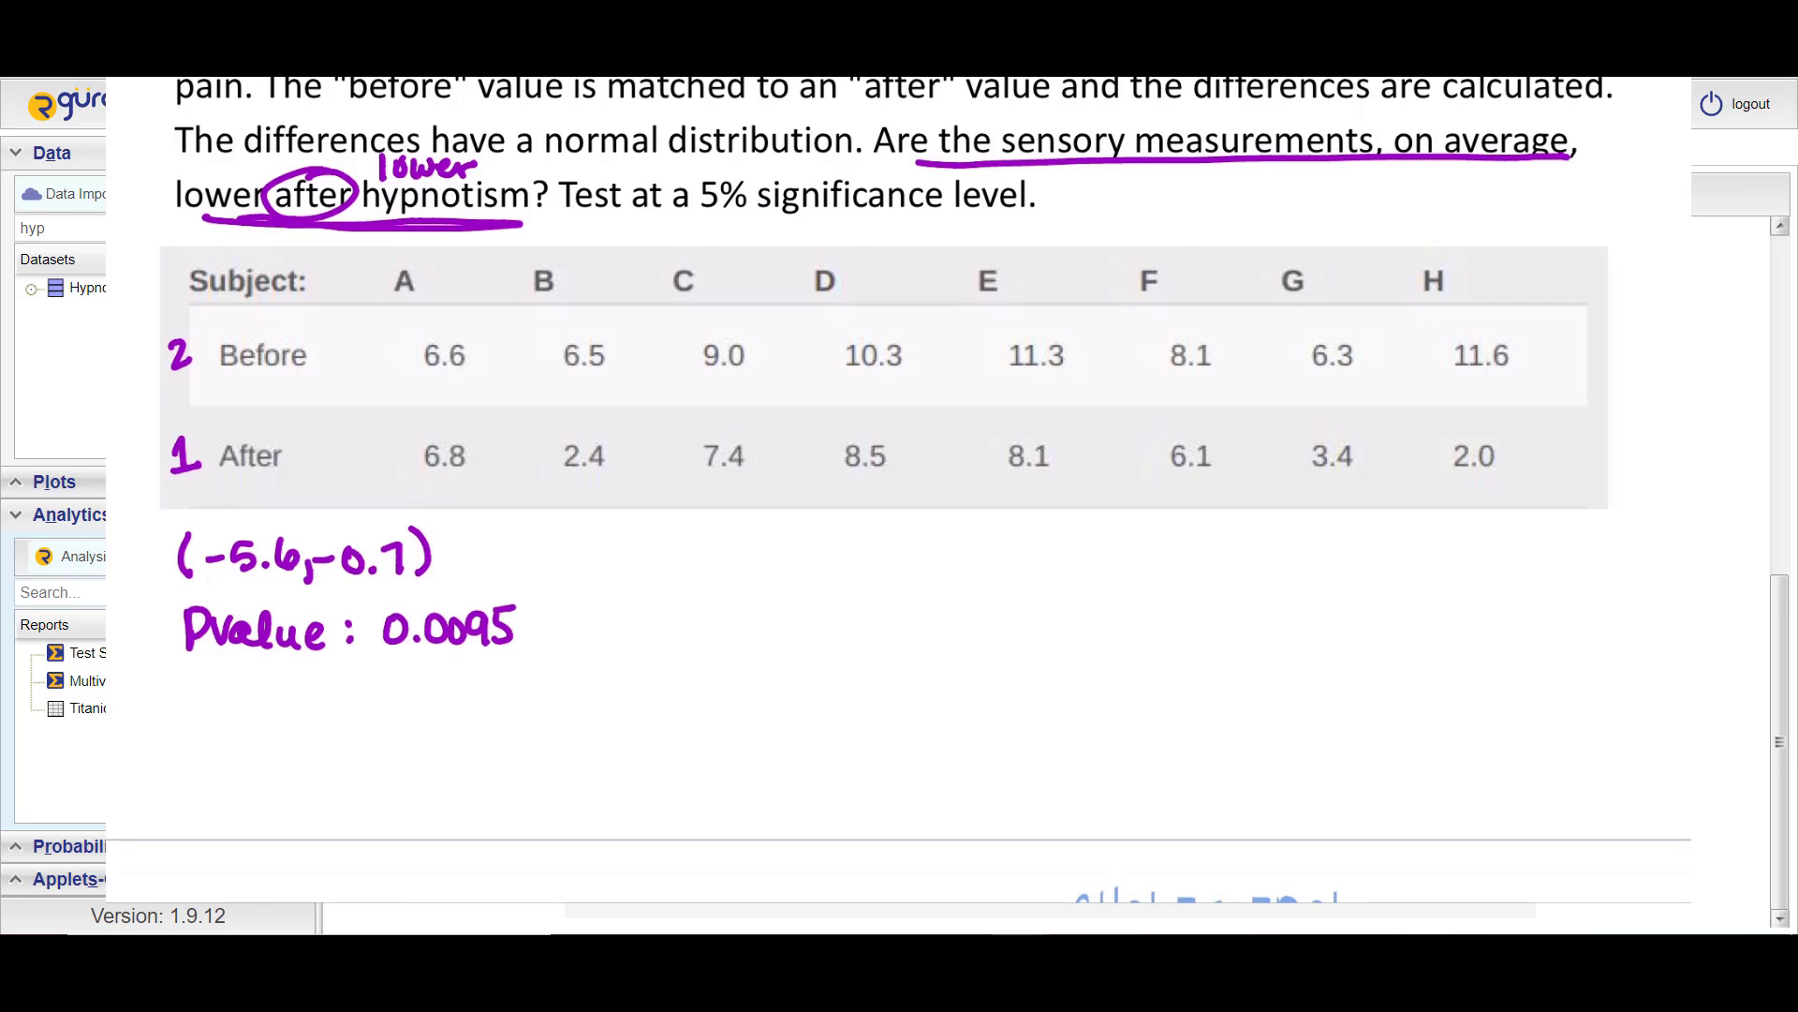
- In the handwritten notes, write the hypotheses Ho: μd = 0 and H1: μd < 0 below the hypnotism data table
scroll(898, 490, up, 1)
scroll(898, 490, down, 1)
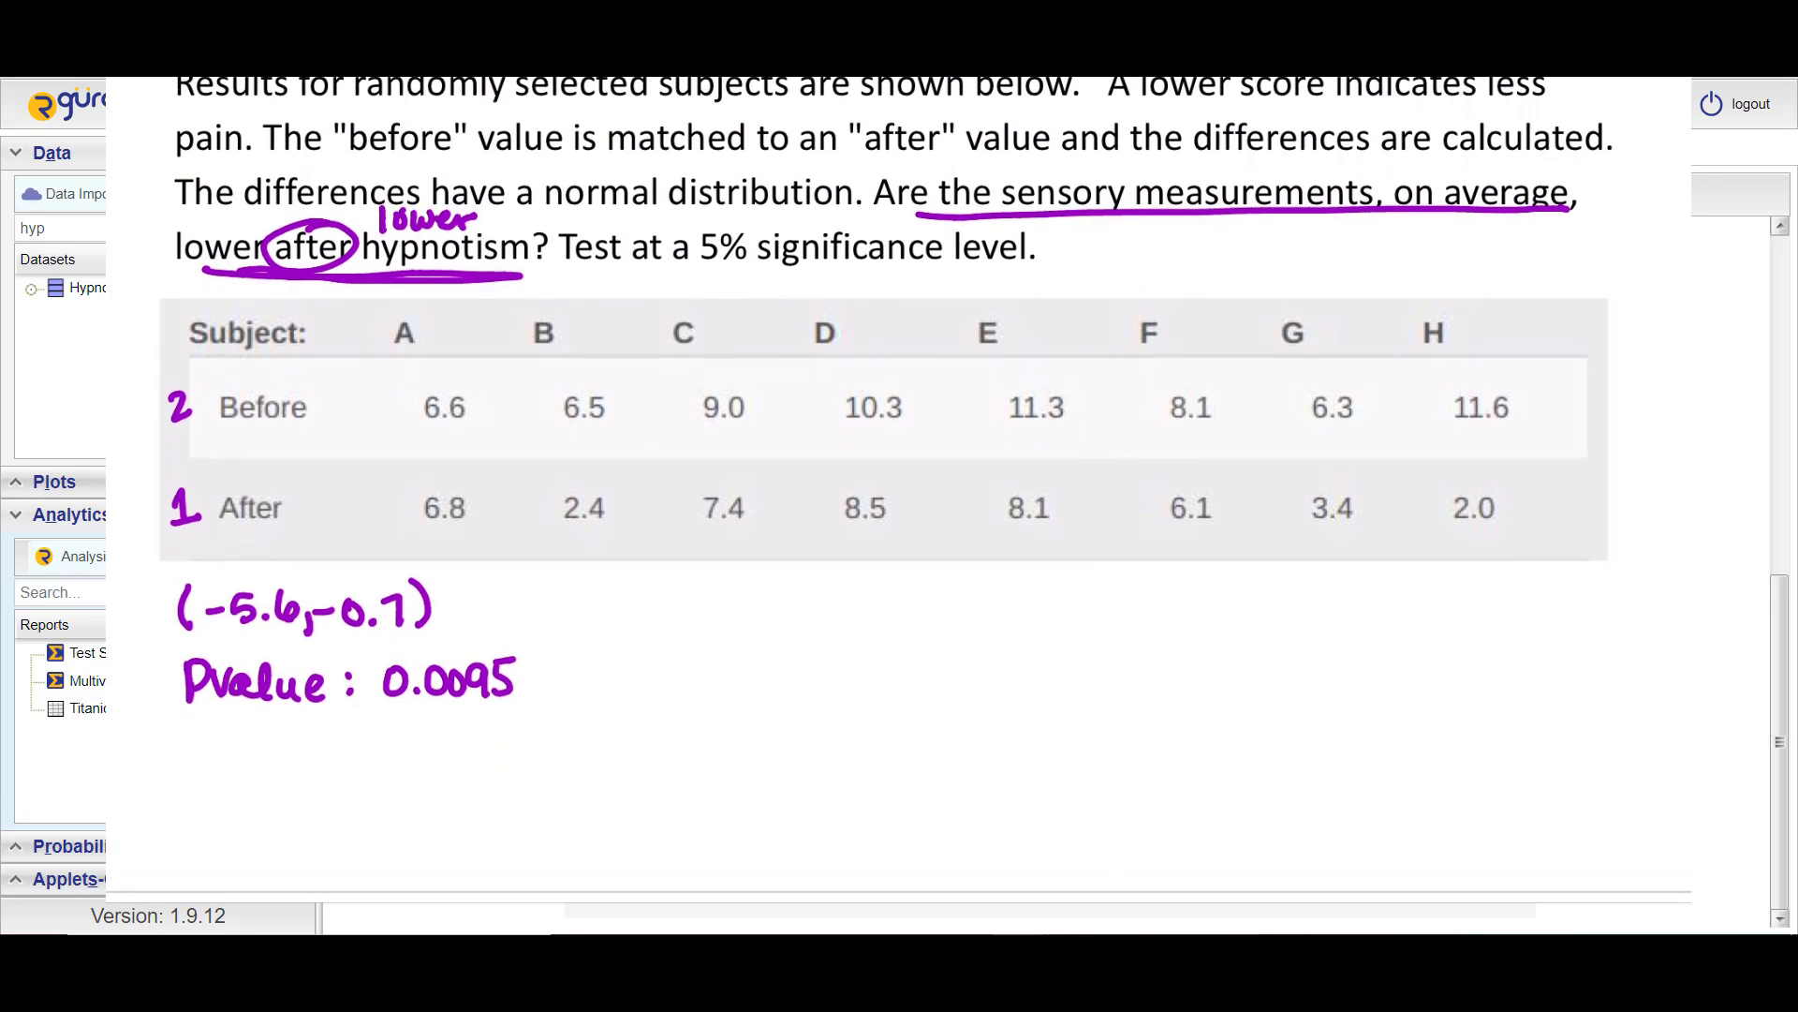
drag(731, 591, 750, 620)
drag(732, 607, 896, 603)
click(784, 607)
click(786, 615)
drag(883, 613, 897, 613)
mouse_move(917, 599)
mouse_down()
mouse_move(910, 616)
mouse_move(923, 597)
mouse_up()
mouse_move(743, 643)
mouse_down()
mouse_move(743, 672)
mouse_move(758, 661)
mouse_up()
mouse_move(776, 653)
mouse_down()
mouse_move(776, 672)
mouse_move(881, 642)
mouse_move(907, 667)
mouse_up()
click(793, 654)
click(793, 667)
drag(930, 645, 929, 646)
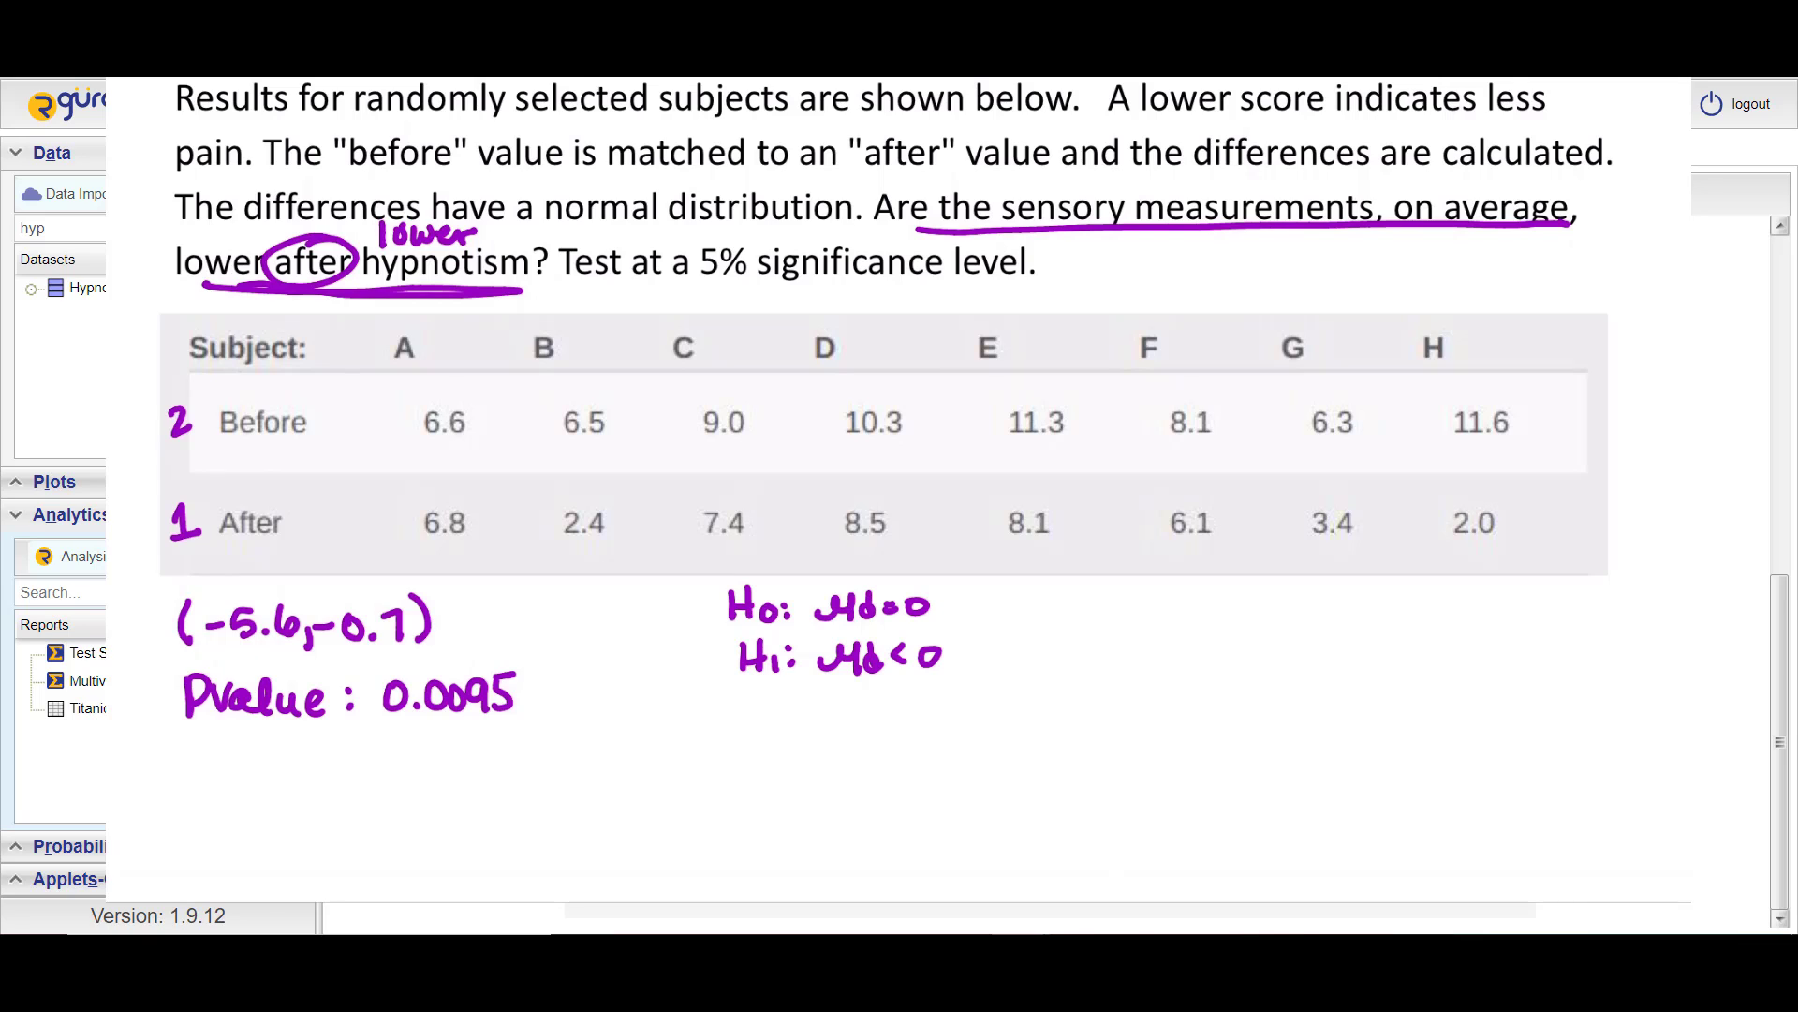
- Add "< .05" after the p-value 0.0095 and write "Reject Ho" below it
mouse_move(553, 680)
mouse_down()
mouse_move(553, 706)
mouse_move(594, 683)
mouse_move(607, 704)
mouse_up()
click(576, 702)
drag(611, 676, 627, 673)
mouse_move(213, 740)
mouse_down()
mouse_move(214, 780)
mouse_move(237, 776)
mouse_up()
mouse_move(234, 763)
mouse_down()
mouse_move(257, 770)
mouse_move(255, 792)
mouse_move(289, 769)
mouse_up()
click(258, 745)
drag(305, 754, 306, 772)
drag(346, 735, 346, 769)
mouse_move(361, 728)
mouse_down()
mouse_move(359, 766)
mouse_move(377, 764)
mouse_up()
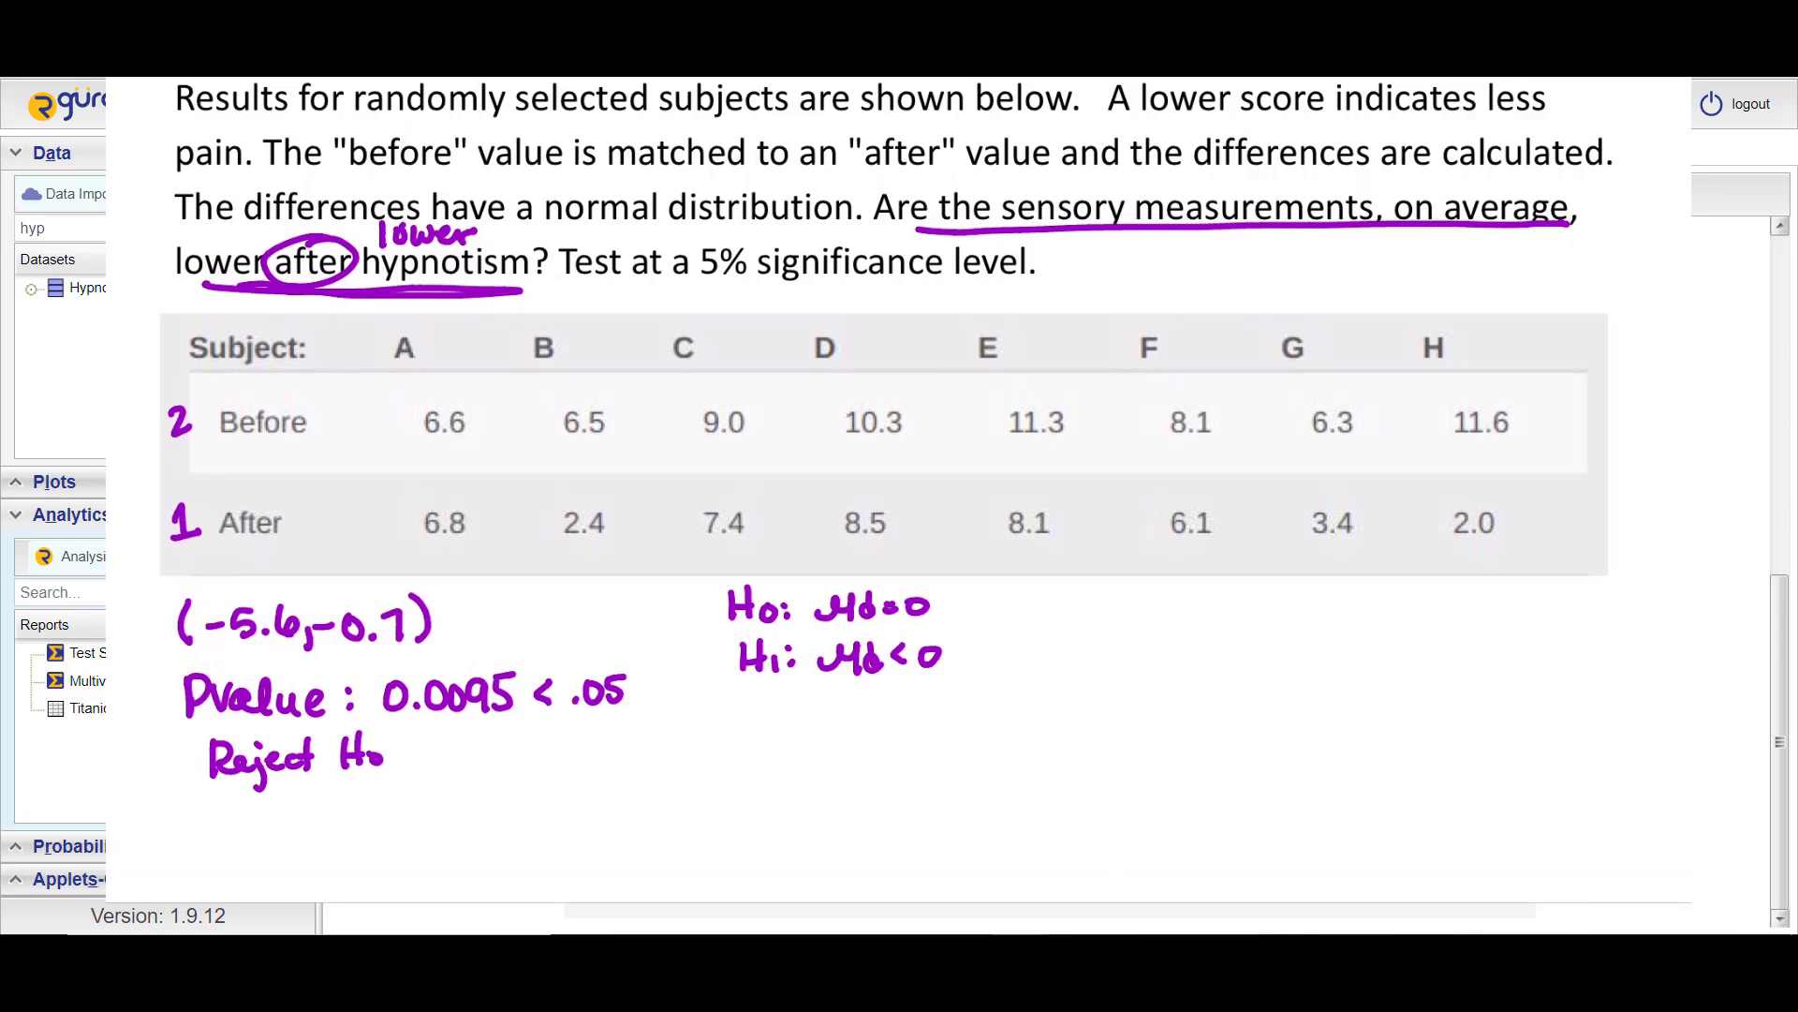
mouse_move(201, 803)
mouse_down()
mouse_move(206, 831)
mouse_move(240, 804)
mouse_up()
key(ctrl+z)
key(ctrl+z)
- Handwrite the first line of the conclusion, "There is enough evidence to conclude the sensory measurements," below "Reject Ho"
drag(171, 797, 170, 831)
drag(154, 799, 221, 828)
mouse_move(228, 808)
mouse_down()
mouse_move(227, 830)
mouse_move(245, 804)
mouse_up()
drag(242, 819, 269, 833)
mouse_move(296, 808)
mouse_down()
mouse_move(297, 830)
mouse_move(304, 799)
mouse_up()
mouse_move(331, 801)
mouse_down()
mouse_move(311, 832)
mouse_move(377, 807)
mouse_move(410, 828)
mouse_move(489, 812)
mouse_move(480, 854)
mouse_up()
mouse_move(496, 794)
mouse_down()
mouse_move(517, 830)
mouse_move(565, 801)
mouse_move(559, 822)
mouse_up()
drag(571, 801, 602, 820)
mouse_move(601, 793)
mouse_down()
mouse_move(637, 820)
mouse_move(729, 798)
mouse_move(798, 817)
mouse_up()
drag(783, 797, 858, 813)
mouse_move(890, 794)
mouse_down()
mouse_move(887, 813)
mouse_move(955, 813)
mouse_up()
mouse_move(965, 792)
mouse_down()
mouse_move(975, 811)
mouse_move(989, 792)
mouse_up()
mouse_move(997, 796)
mouse_down()
mouse_move(1020, 792)
mouse_move(1000, 810)
mouse_up()
mouse_move(1019, 766)
mouse_down()
mouse_move(1022, 809)
mouse_move(1095, 810)
mouse_move(1109, 783)
mouse_up()
drag(1115, 768, 1154, 802)
mouse_move(1152, 788)
mouse_down()
mouse_move(1175, 800)
mouse_move(1212, 773)
mouse_move(1210, 796)
mouse_move(1255, 796)
mouse_up()
mouse_move(1261, 798)
mouse_down()
mouse_move(1349, 774)
mouse_move(1373, 821)
mouse_move(1617, 766)
mouse_move(1644, 742)
mouse_move(1641, 778)
mouse_move(1663, 792)
mouse_up()
- Finish the handwritten conclusion with a second line reading "on average are lower after hypnotism"
mouse_move(186, 842)
mouse_down()
mouse_move(227, 875)
mouse_move(285, 875)
mouse_move(328, 846)
mouse_move(333, 873)
mouse_up()
mouse_move(334, 871)
mouse_down()
mouse_move(354, 848)
mouse_move(397, 894)
mouse_move(496, 844)
mouse_move(511, 877)
mouse_move(632, 848)
mouse_move(659, 868)
mouse_move(680, 843)
mouse_move(746, 867)
mouse_up()
mouse_move(770, 822)
mouse_down()
mouse_move(759, 869)
mouse_move(779, 849)
mouse_up()
mouse_move(781, 832)
mouse_down()
mouse_move(786, 871)
mouse_move(823, 843)
mouse_move(922, 884)
mouse_move(976, 843)
mouse_up()
mouse_move(985, 845)
mouse_down()
mouse_move(989, 864)
mouse_move(1047, 863)
mouse_up()
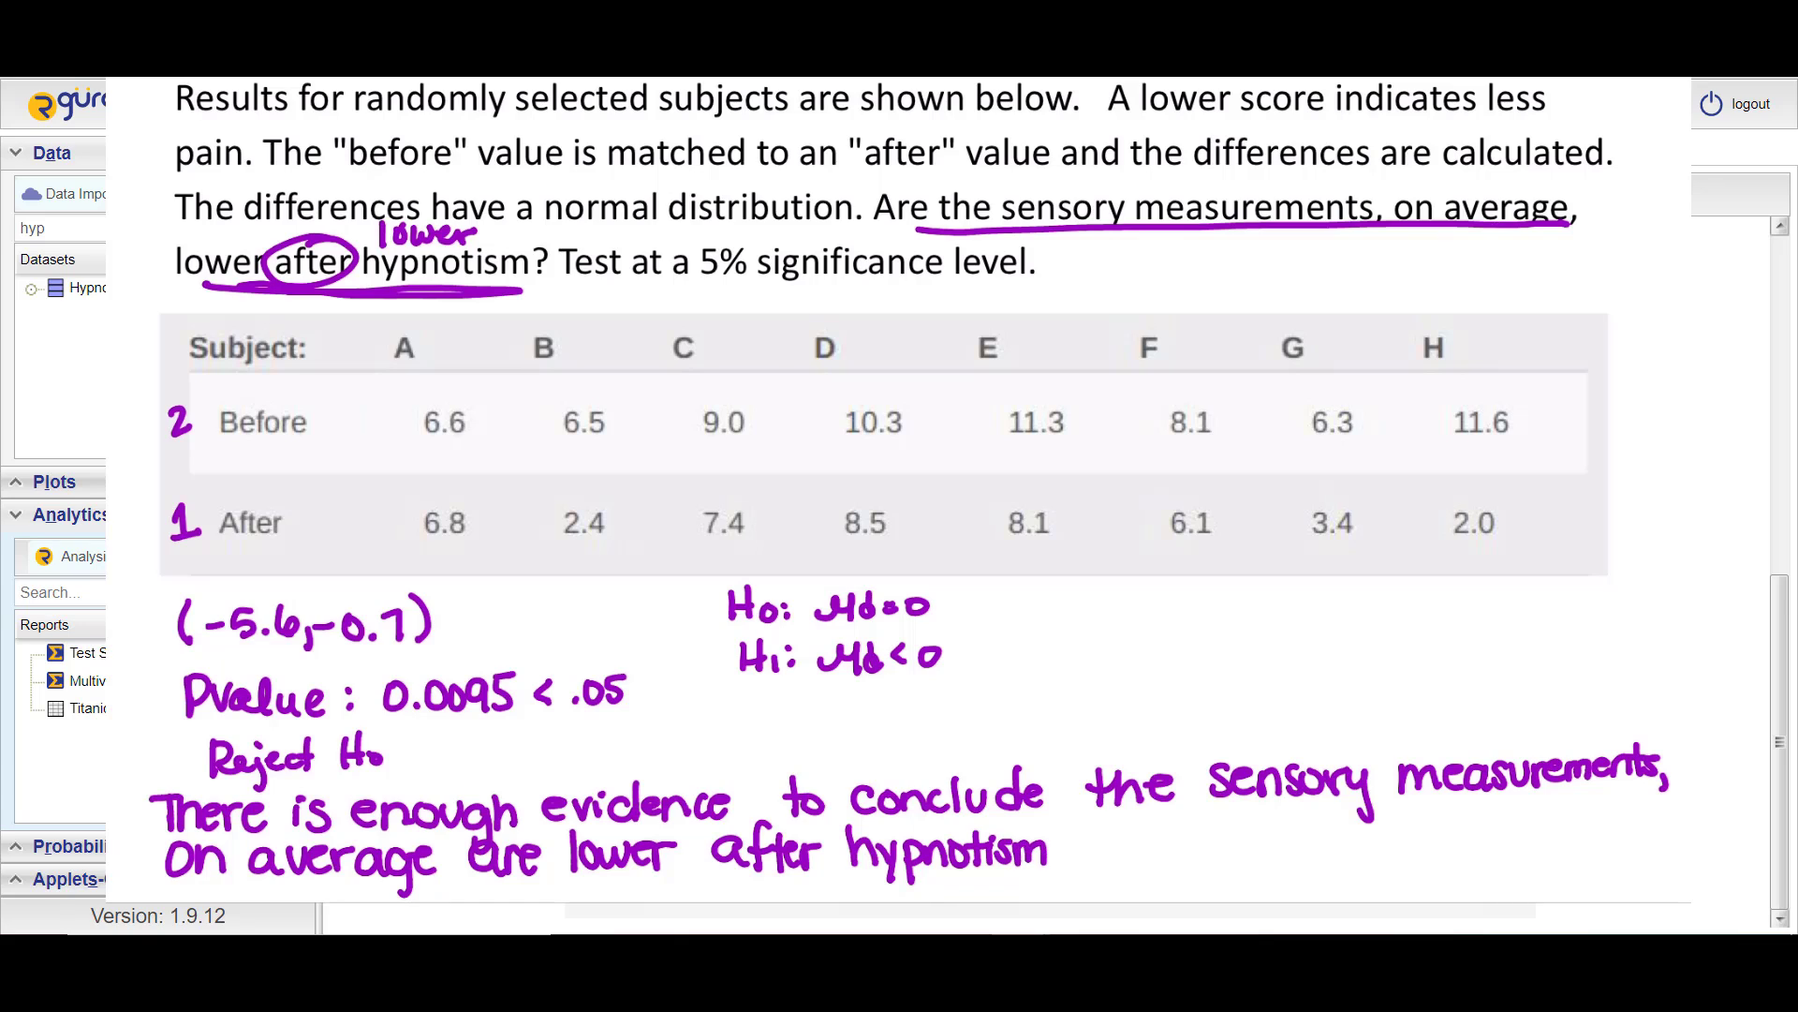